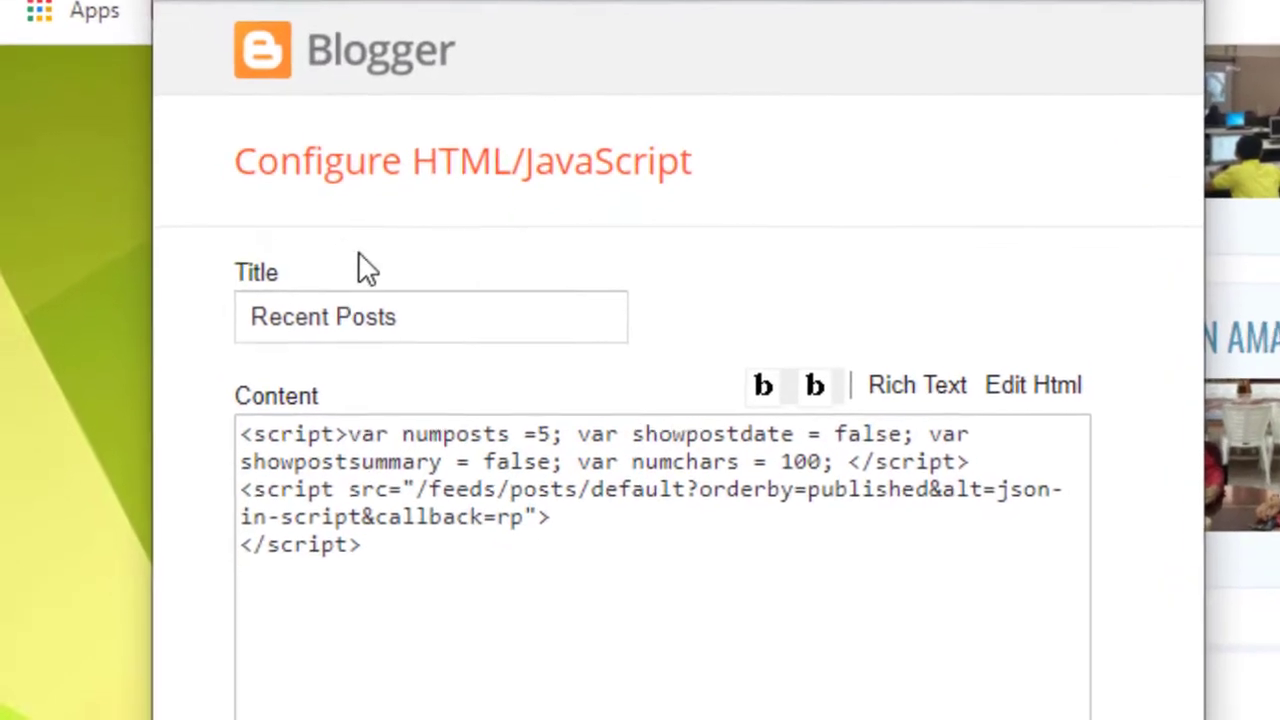
Retitle the Recent Posts gadget as CATATAN TERKINI and save it, leaving its script content as is.
left_click_drag(360, 364, 63, 339)
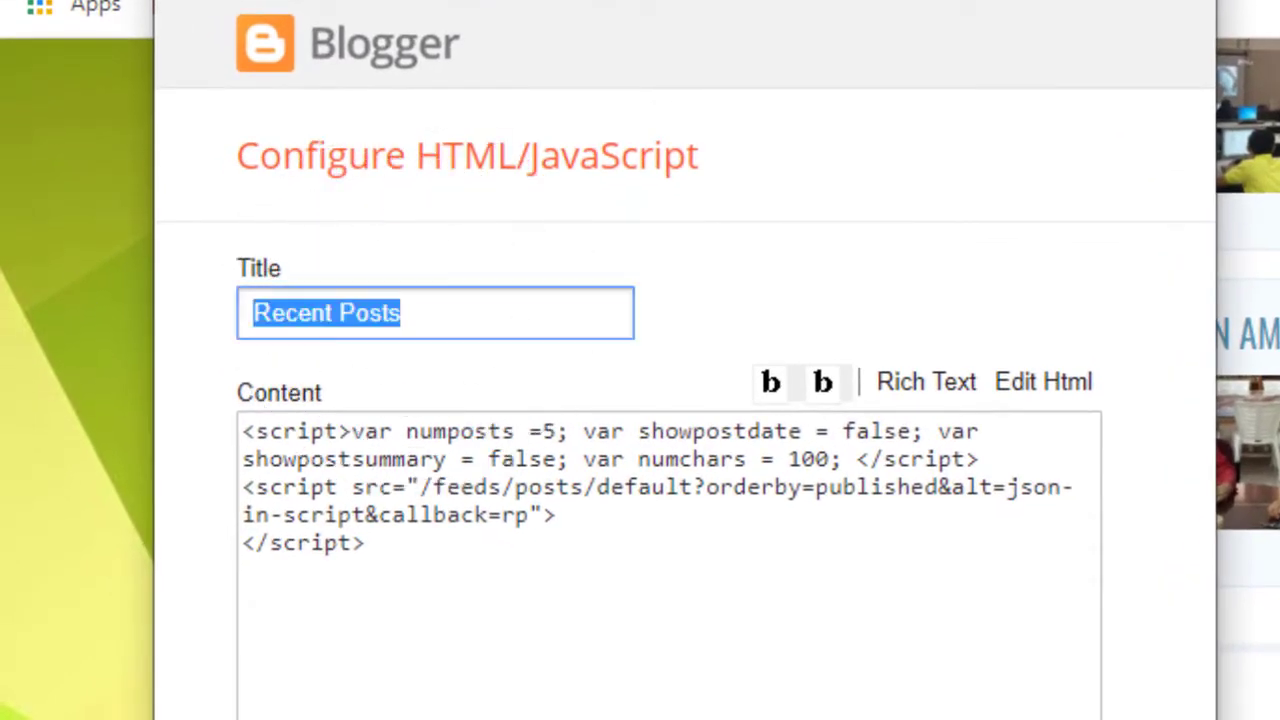
type("CATATAN TERKINI")
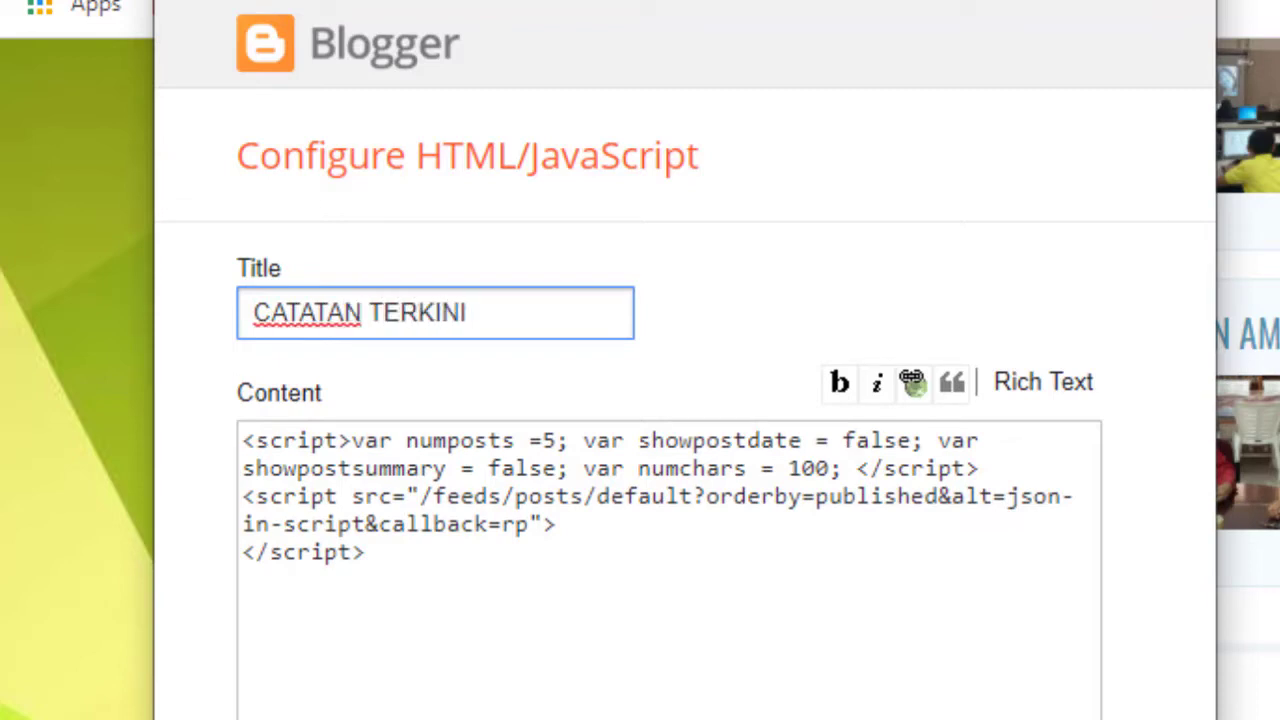
left_click(466, 311)
left_click(561, 450)
scroll(440, 500, "down", 4)
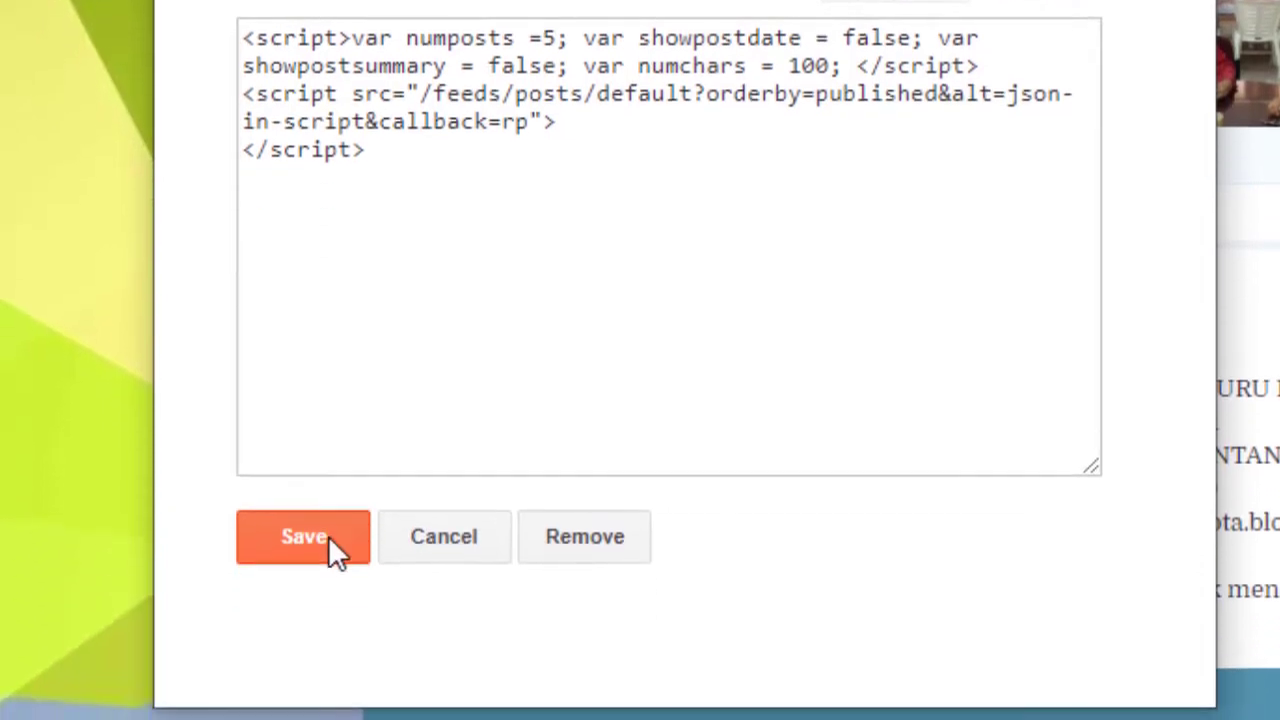
left_click(326, 532)
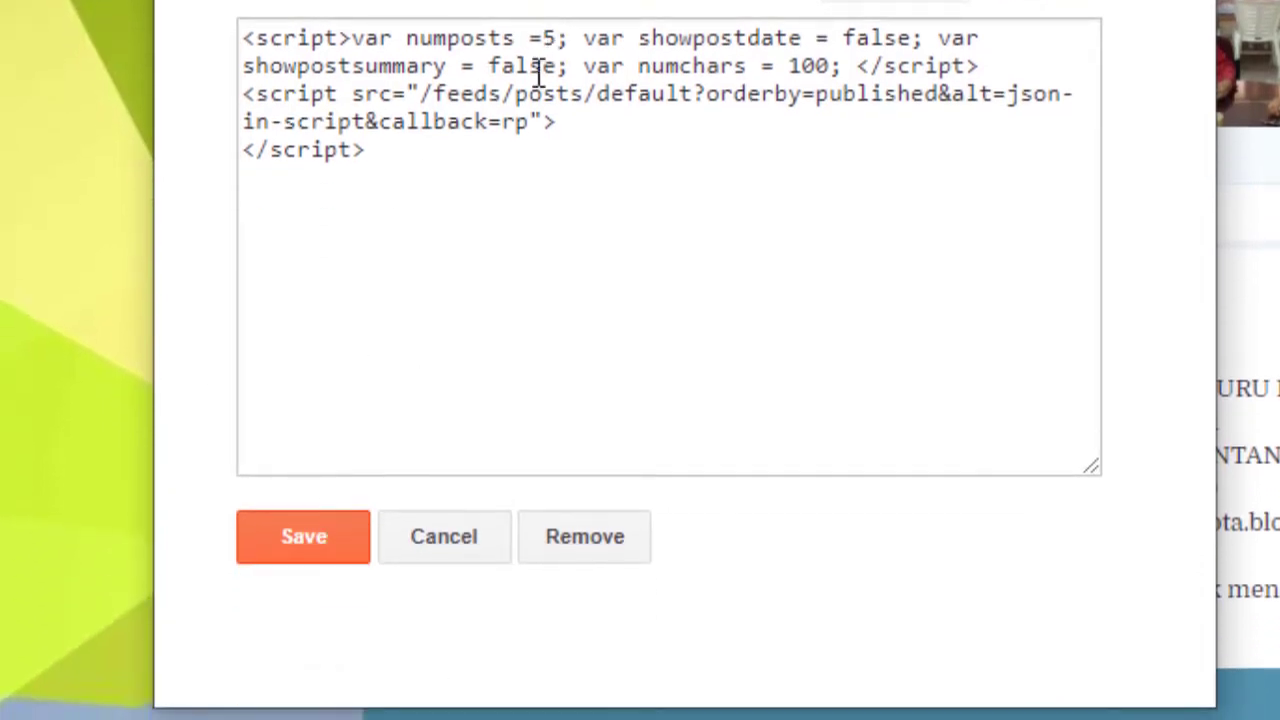
left_click(315, 536)
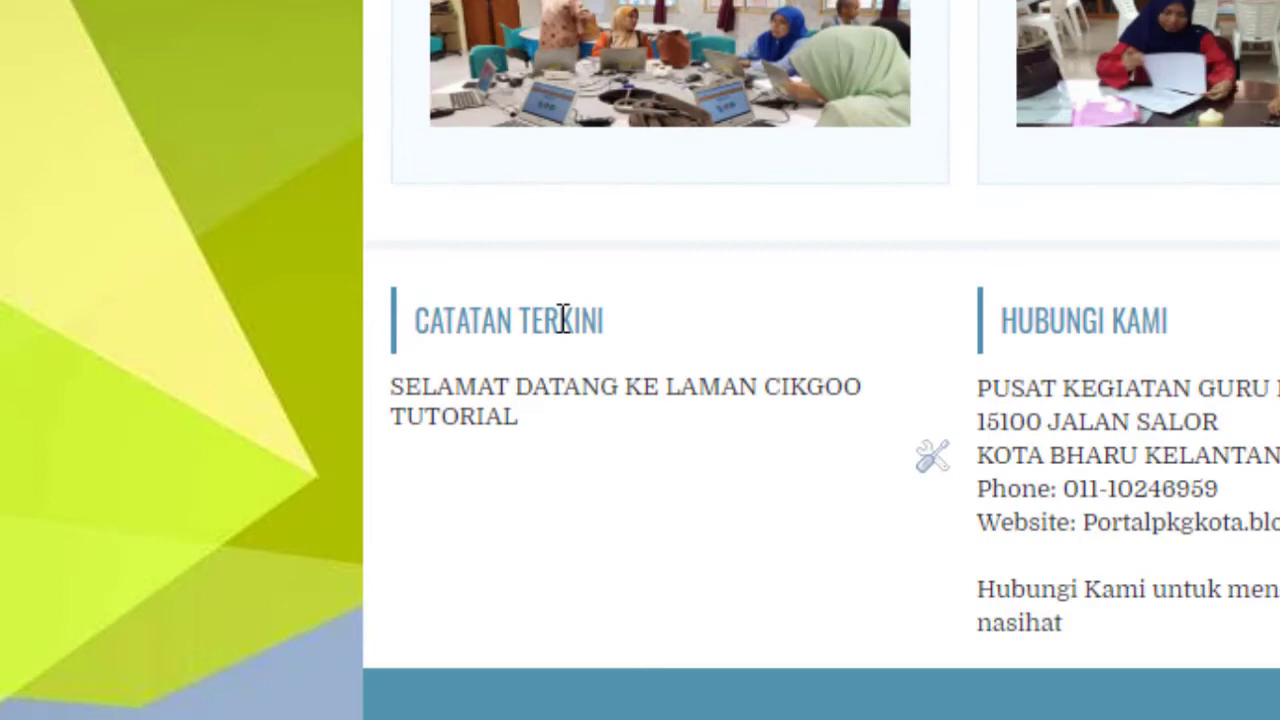
Open the SELAMAT DATANG KE LAMAN CIKGOO TUTORIAL post from the CATATAN TERKINI footer list and look over its sidebar gadgets.
left_click(568, 395)
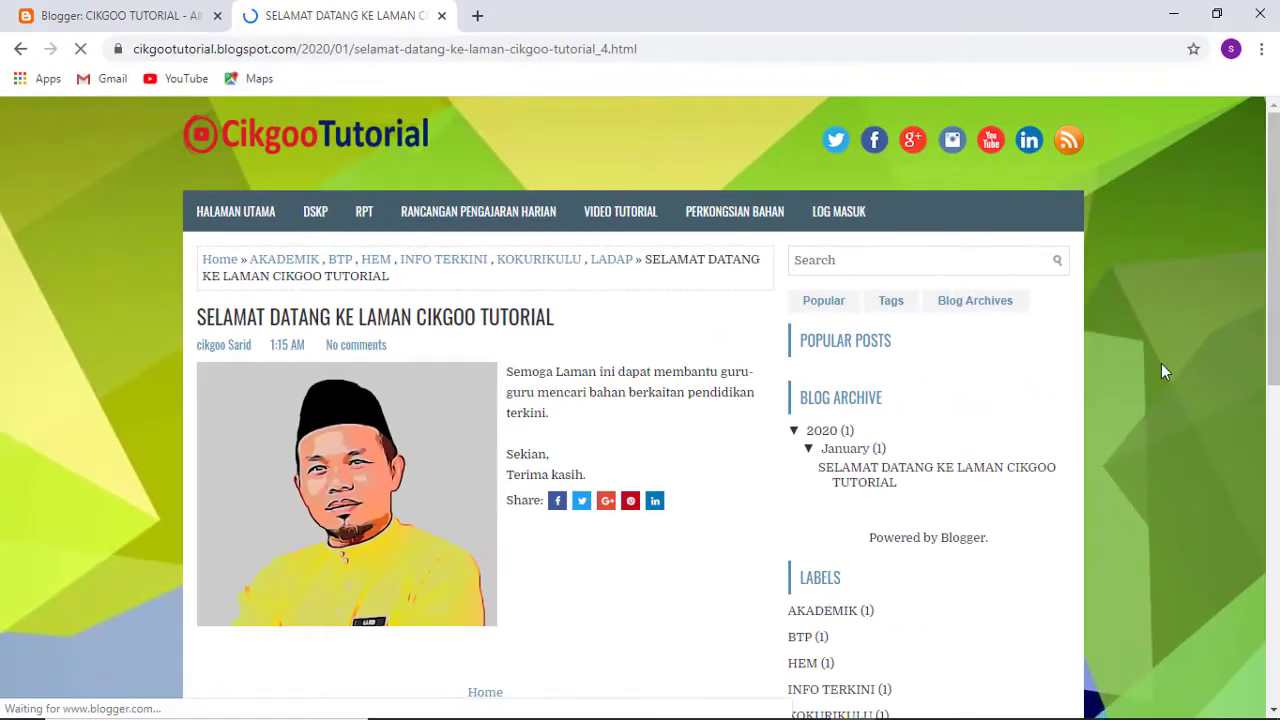
scroll(1161, 365, "down", 3)
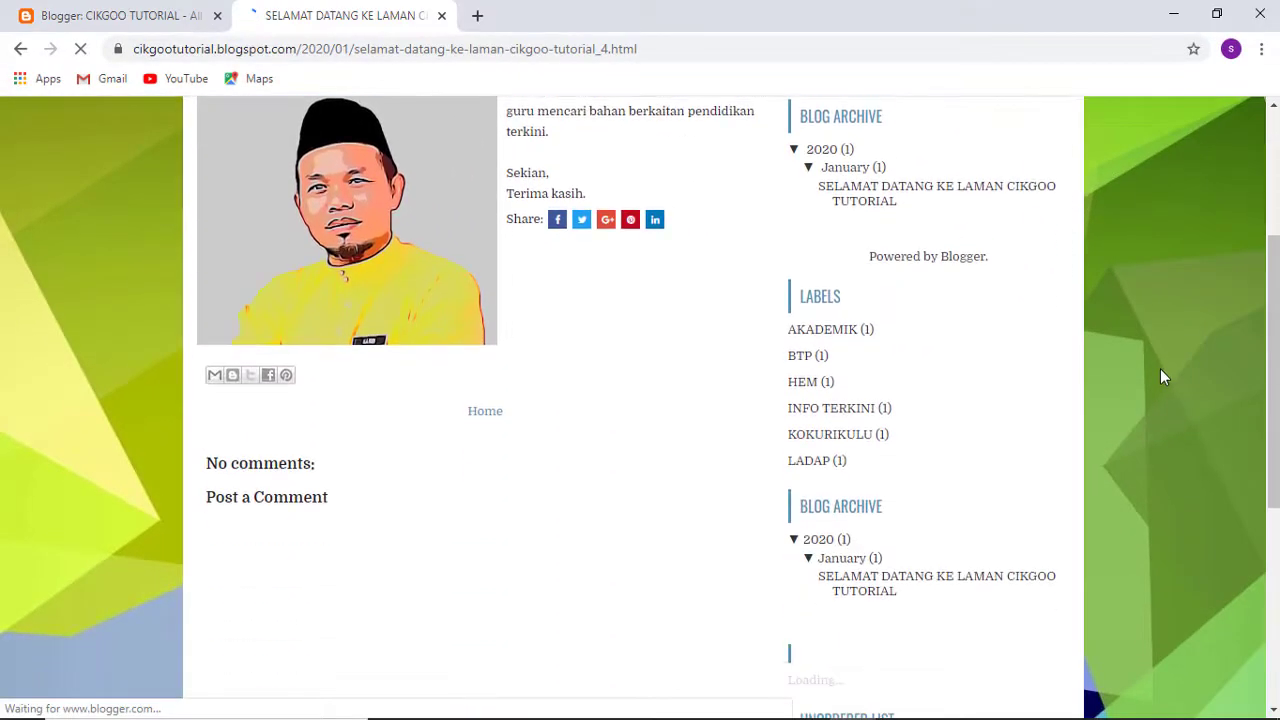
scroll(1160, 376, "down", 2)
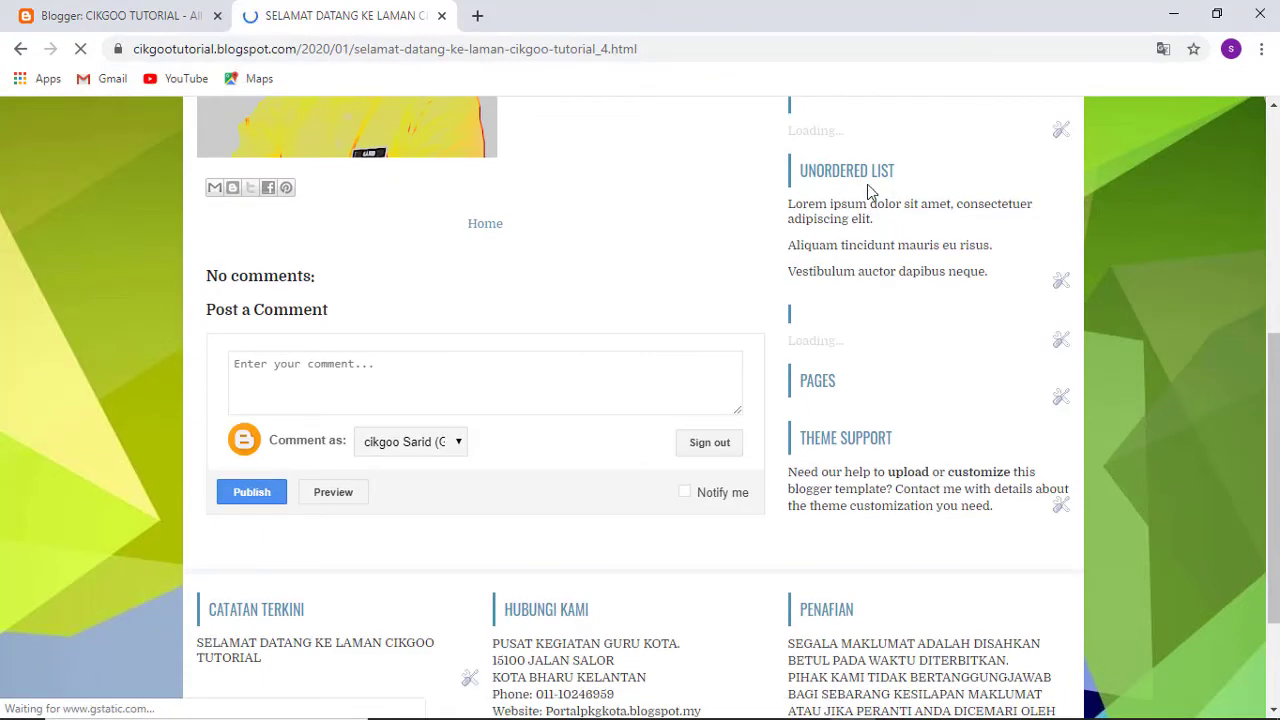
scroll(1166, 314, "up", 5)
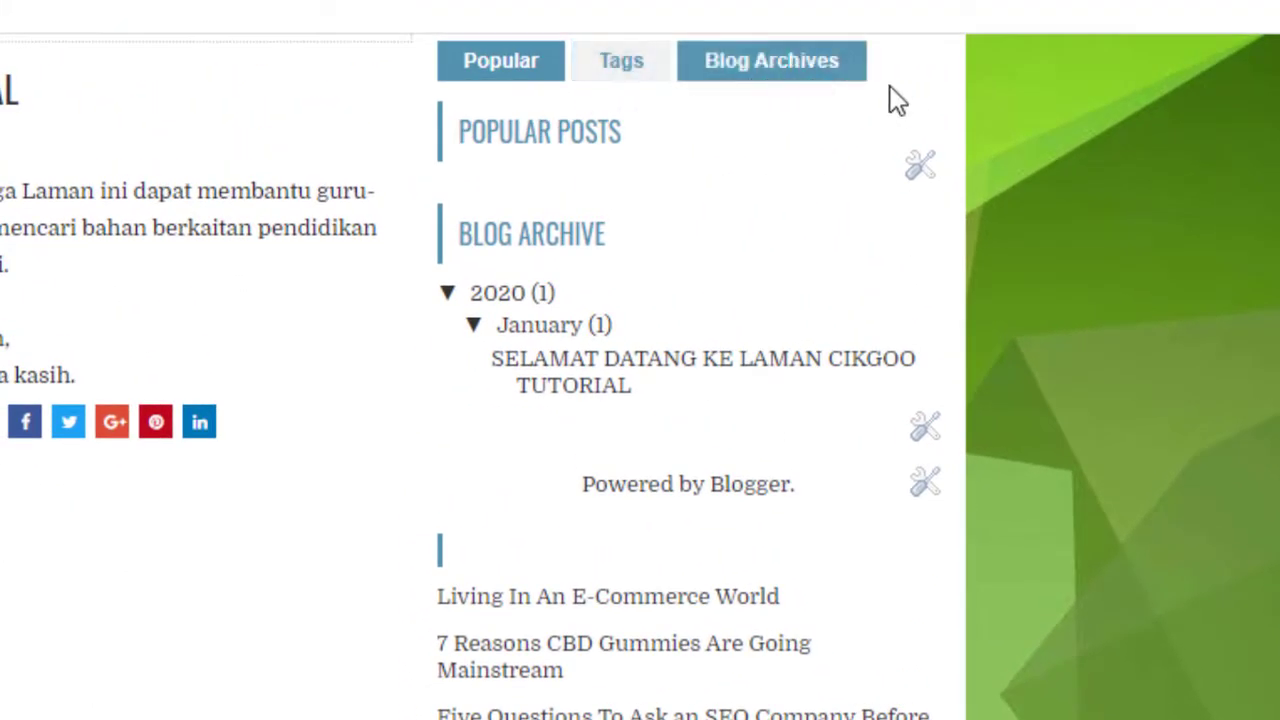
Remove the "Powered by Blogger" attribution gadget from the post page's sidebar.
left_click(925, 486)
left_click(925, 487)
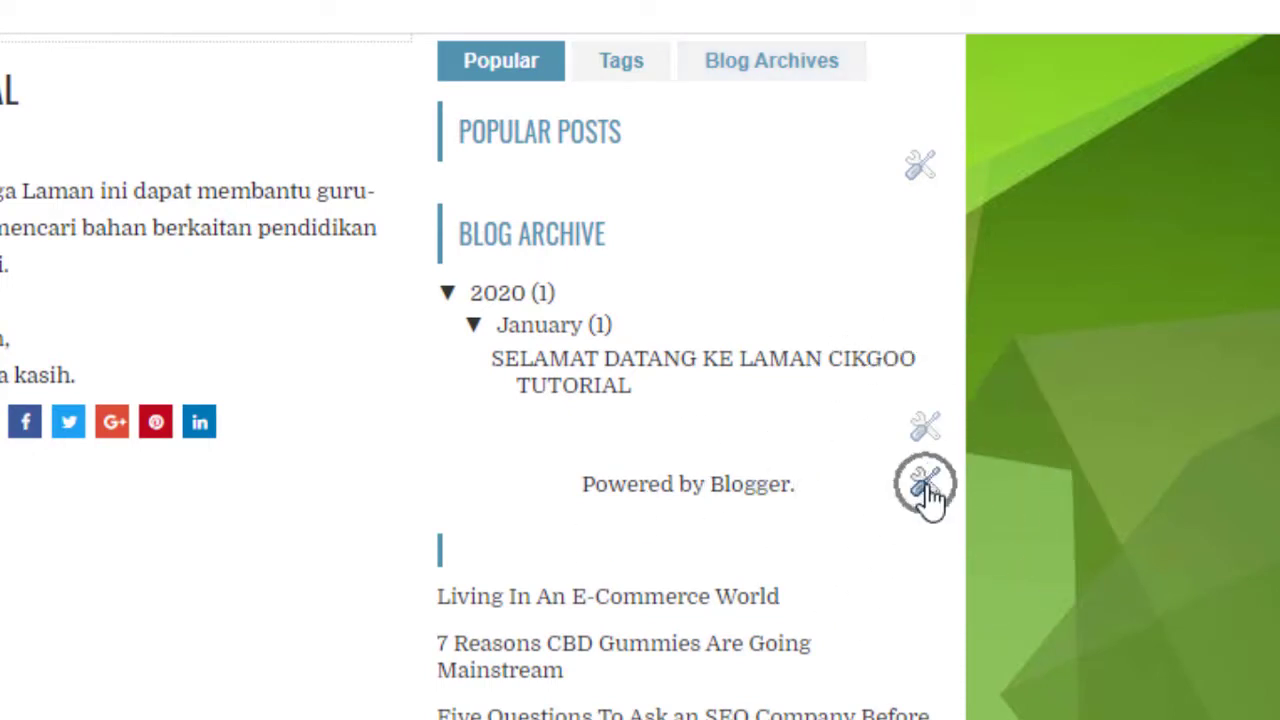
left_click(925, 487)
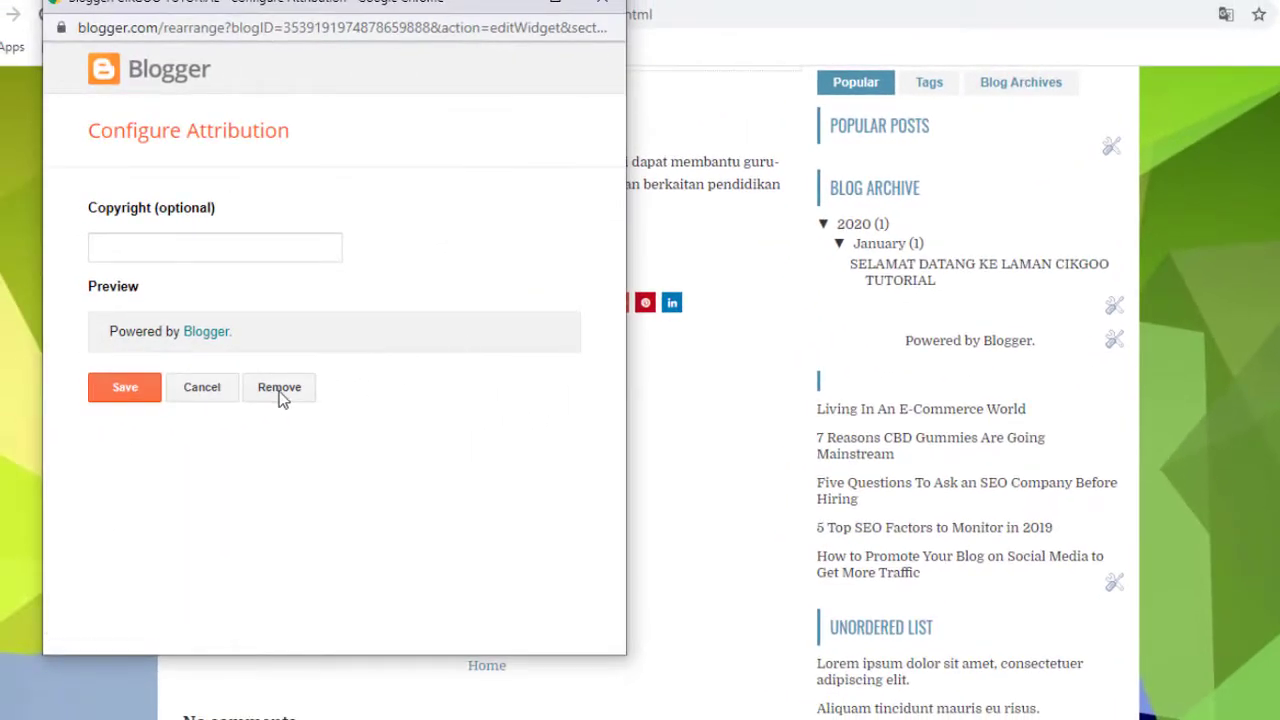
left_click(278, 391)
left_click(440, 164)
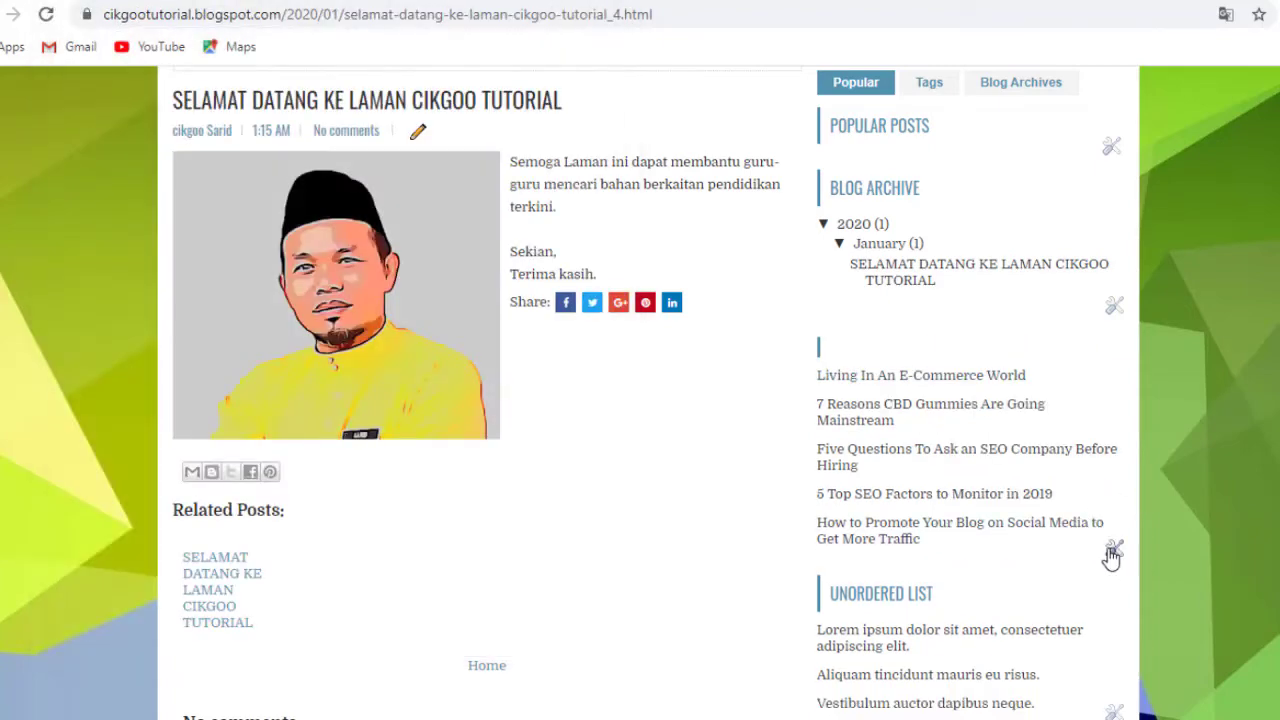
Remove the untitled feed gadget that starts with "Living In An E-Commerce World" from the sidebar.
left_click(1115, 553)
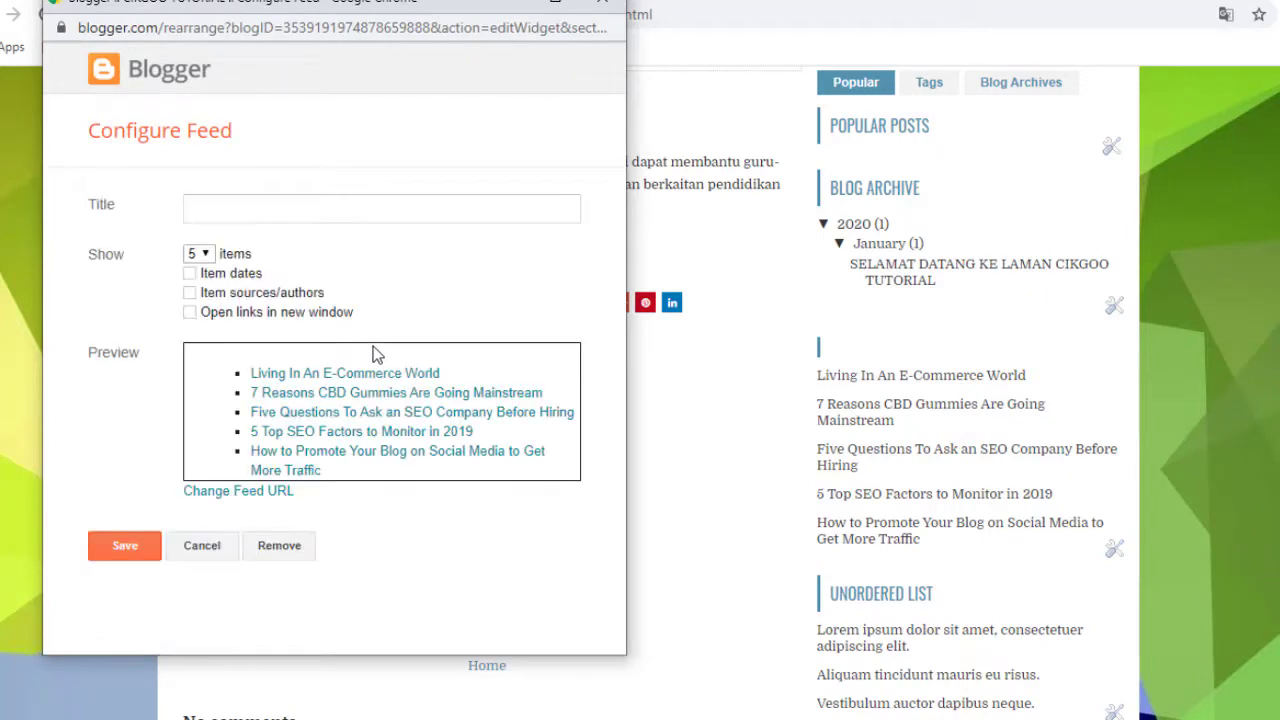
left_click(288, 556)
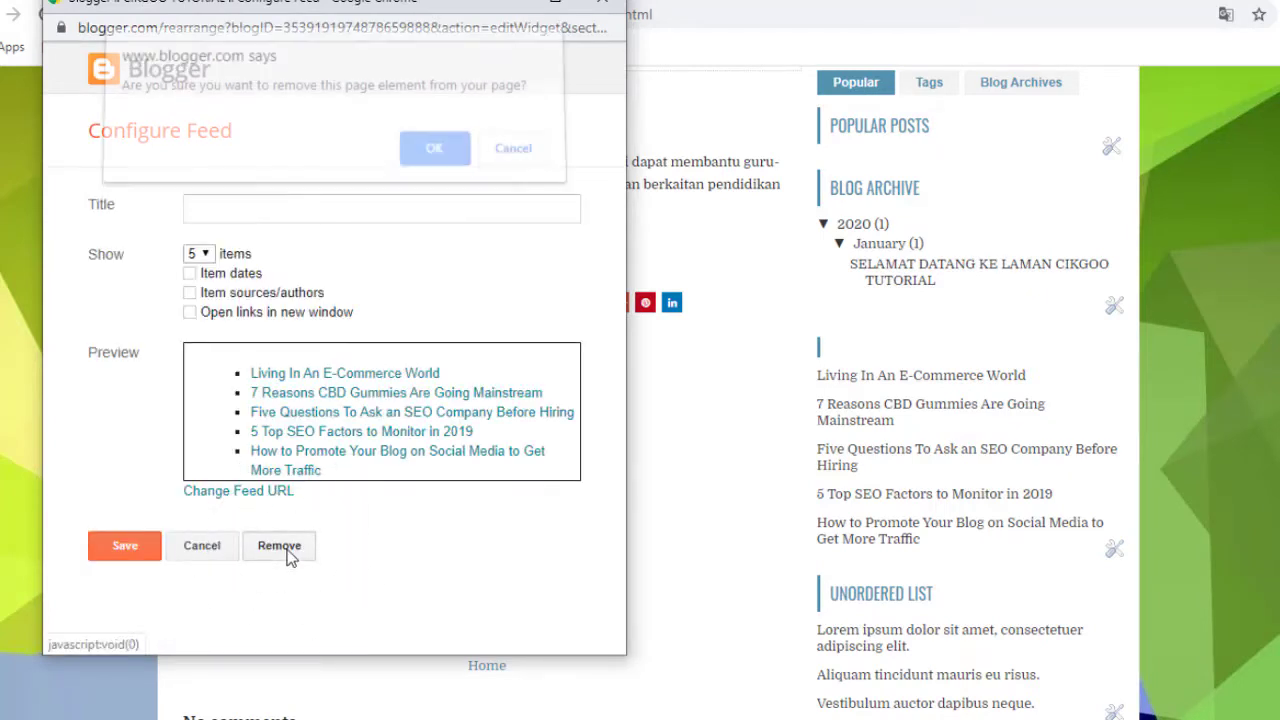
left_click(439, 165)
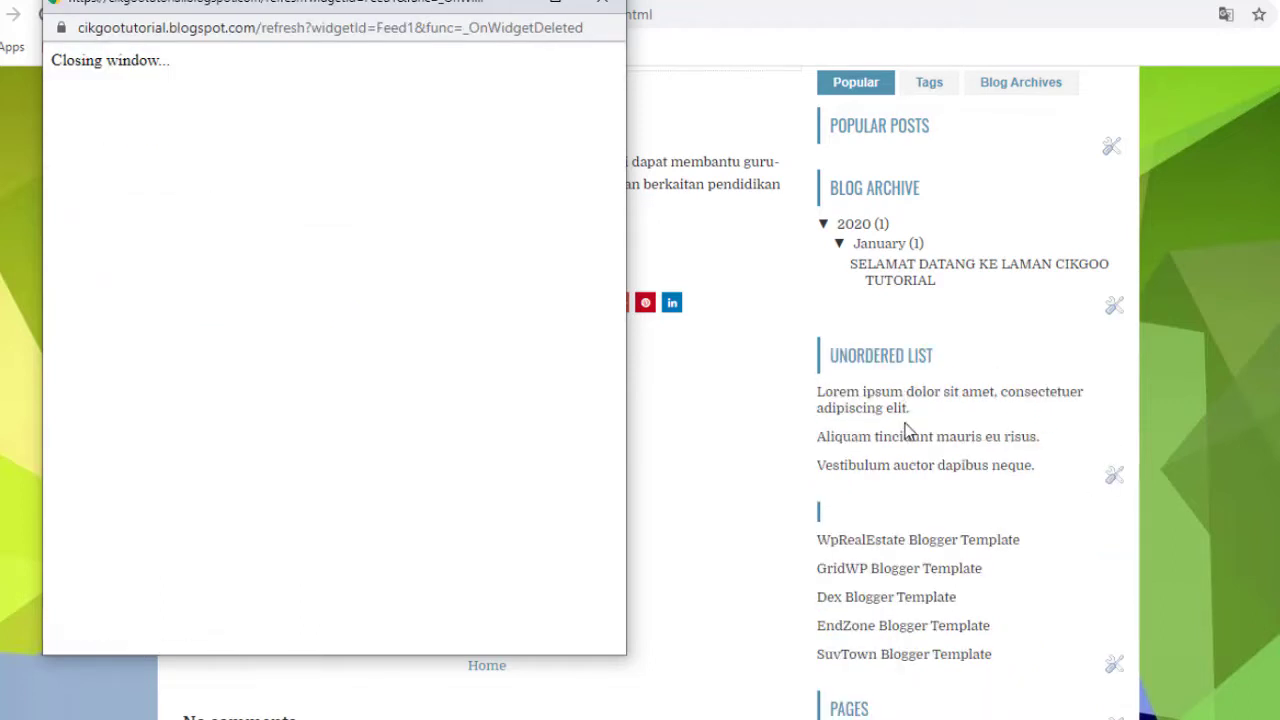
Remove the Unordered List gadget from the sidebar.
left_click(1112, 483)
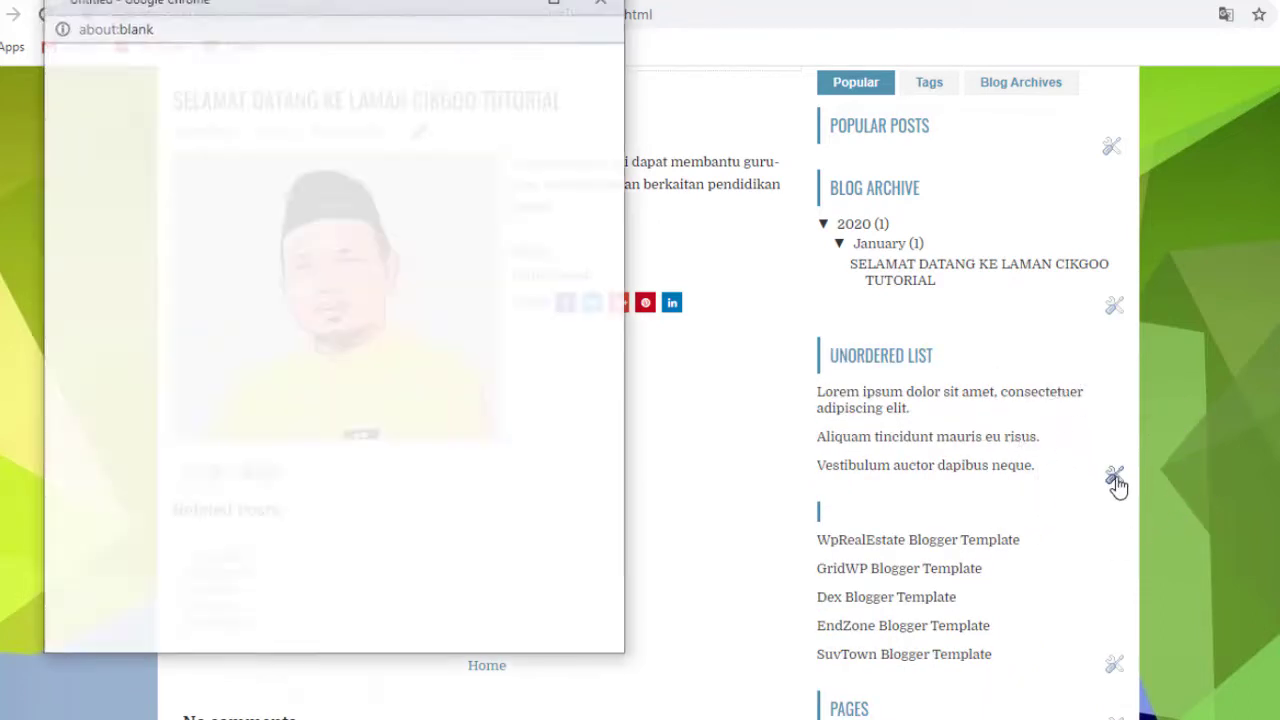
left_click(279, 560)
left_click(434, 158)
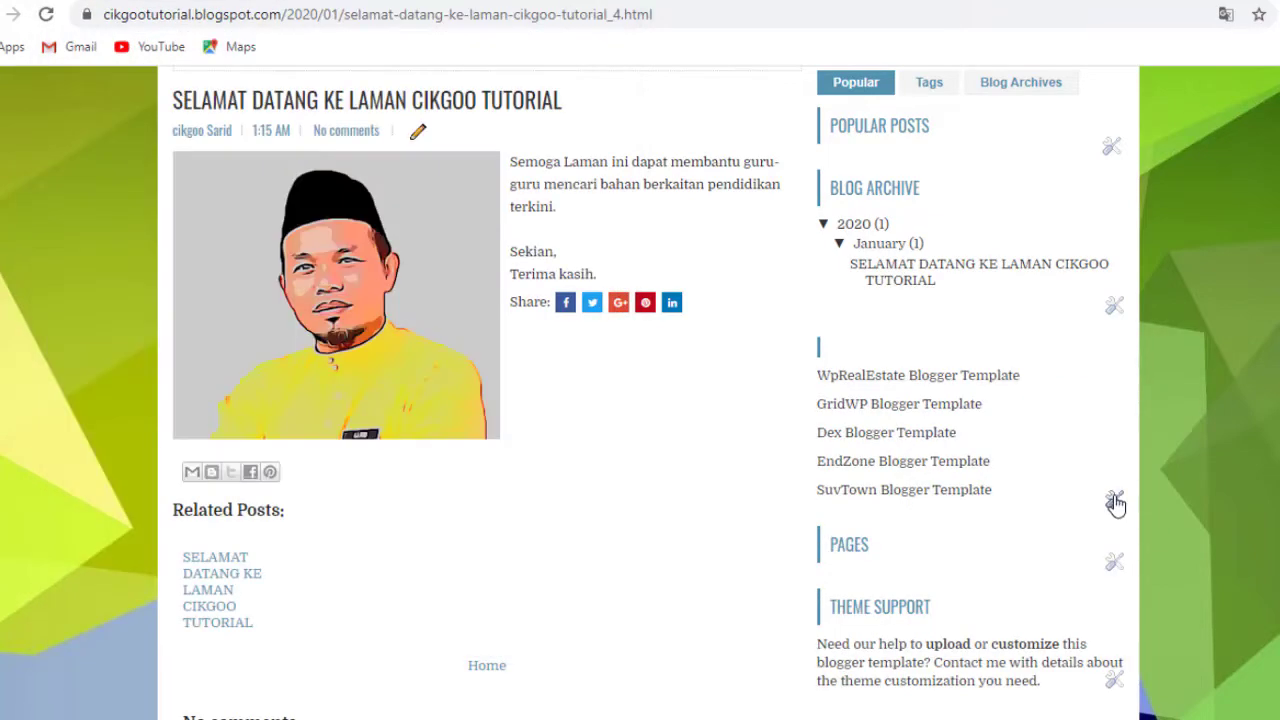
Remove the untitled feed gadget listing Blogger templates, starting with WpRealEstate Blogger Template, from the sidebar.
left_click(1114, 500)
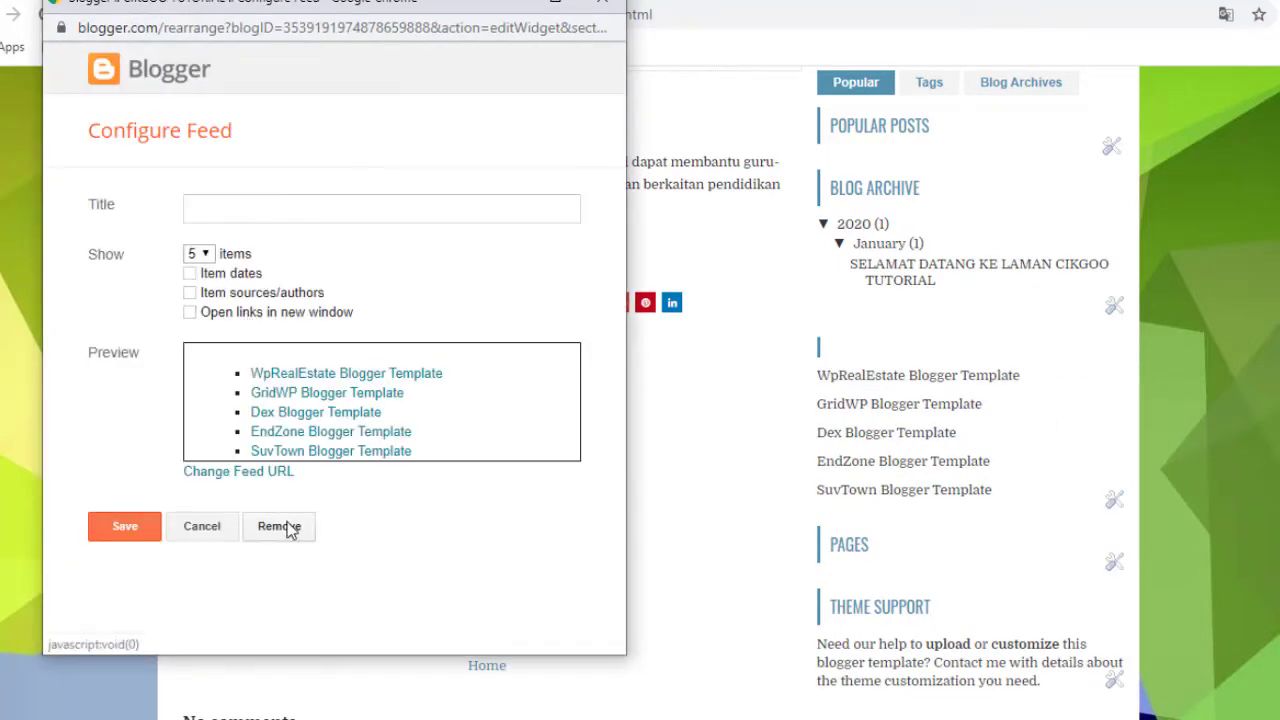
left_click(283, 526)
left_click(431, 160)
Remove the Pages gadget from the sidebar.
scroll(1243, 300, "down", 1)
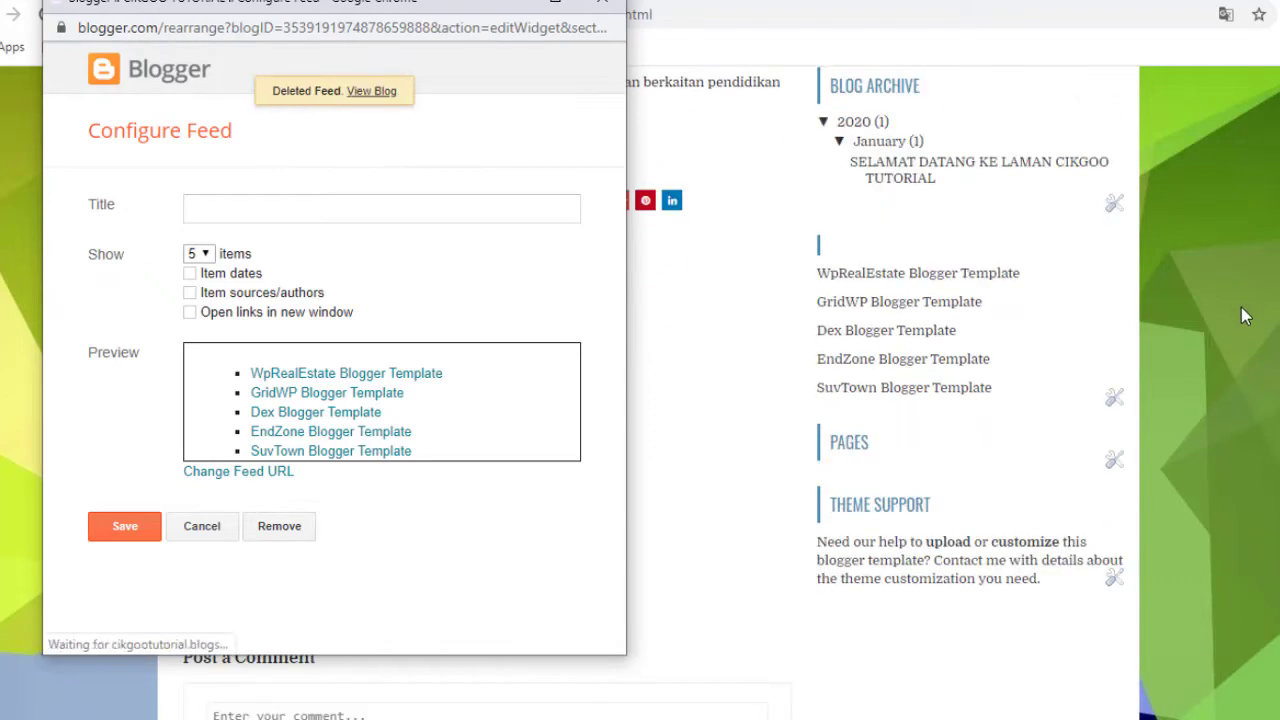
left_click(1113, 271)
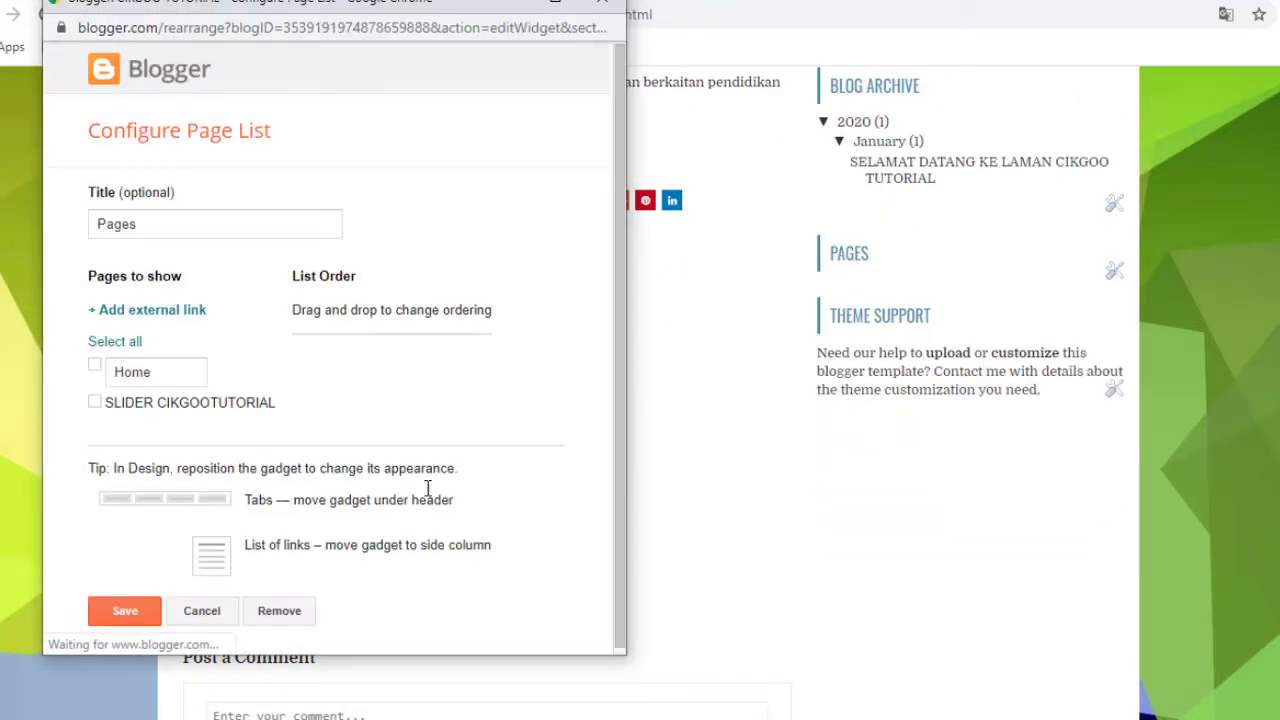
left_click(279, 609)
left_click(437, 158)
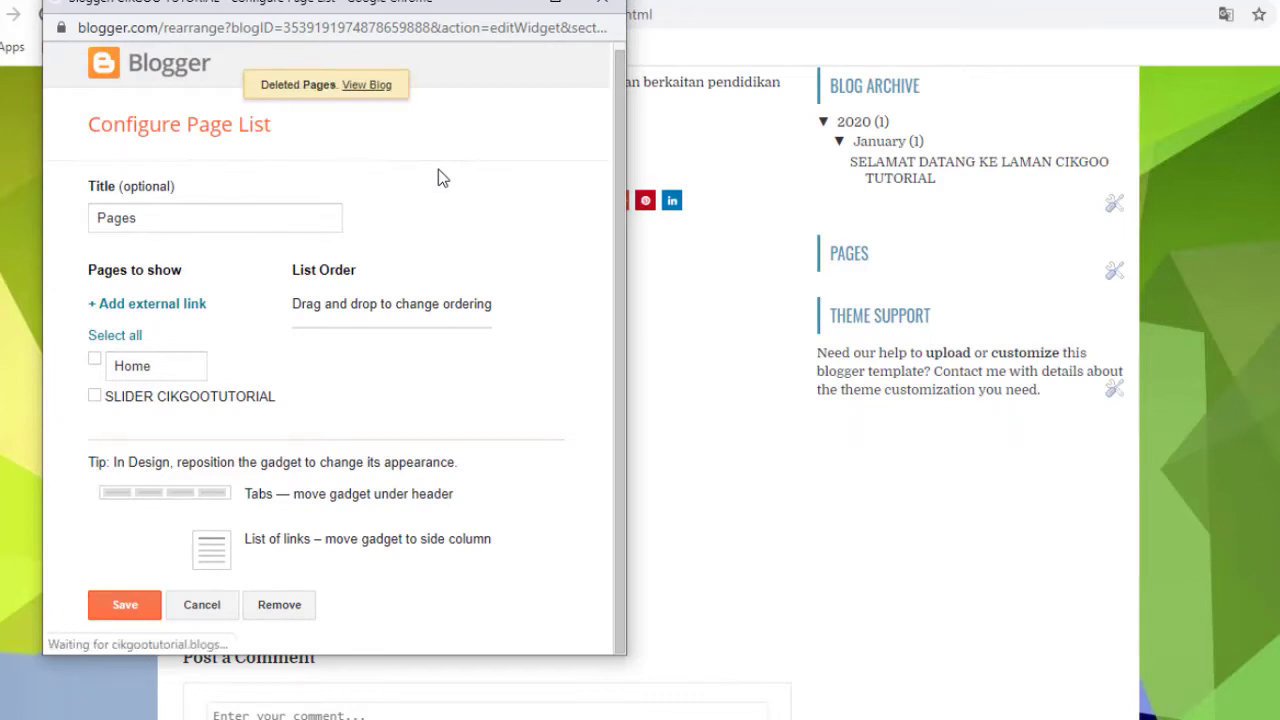
Remove the Theme Support gadget from the sidebar.
left_click(1115, 330)
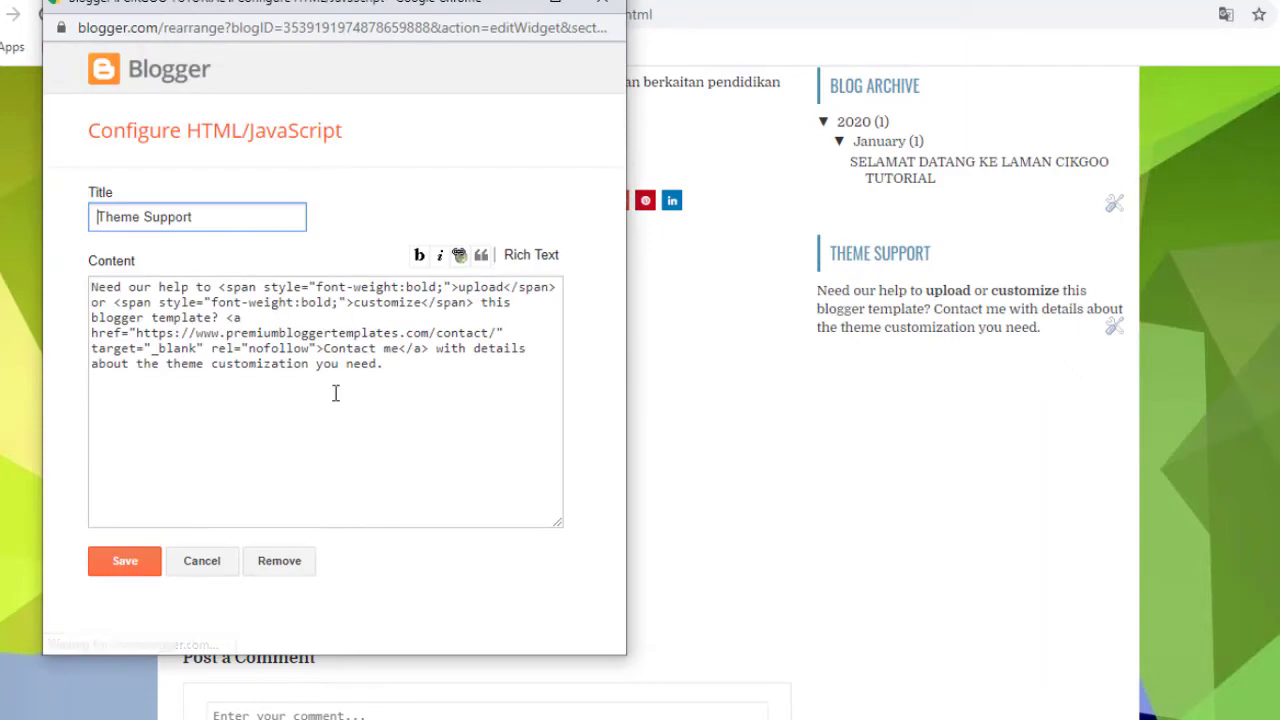
left_click(287, 566)
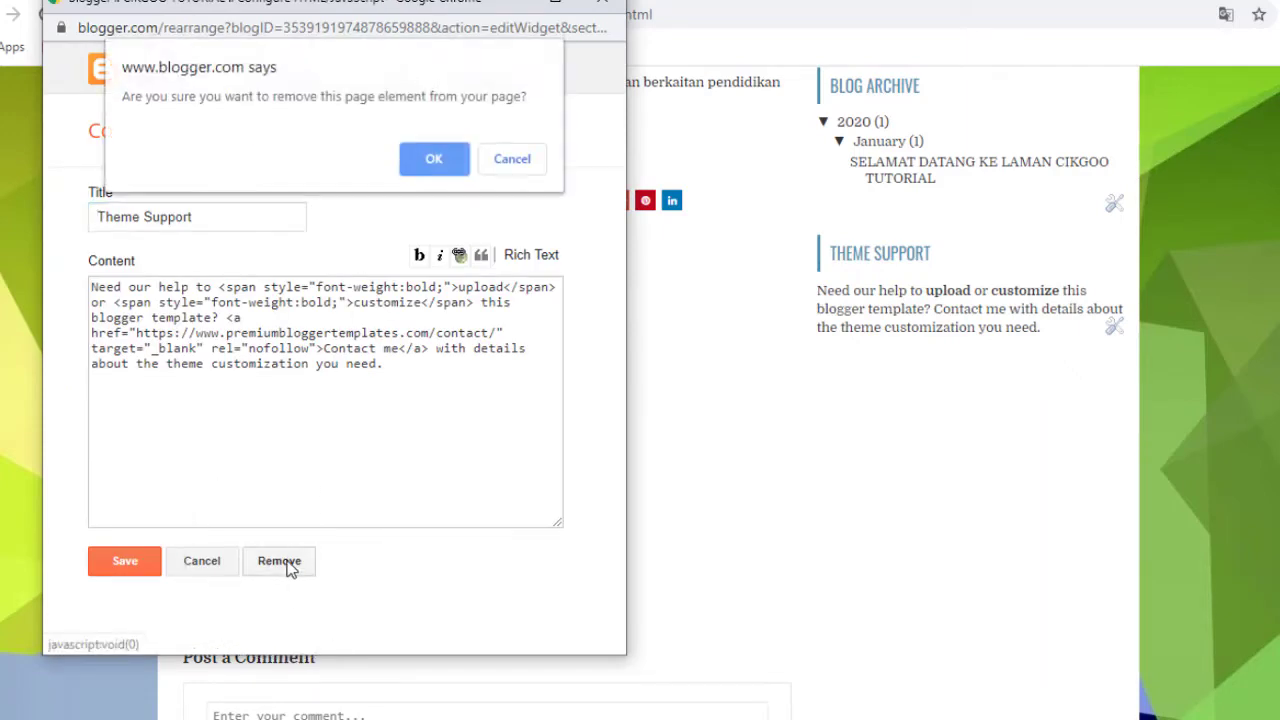
left_click(431, 162)
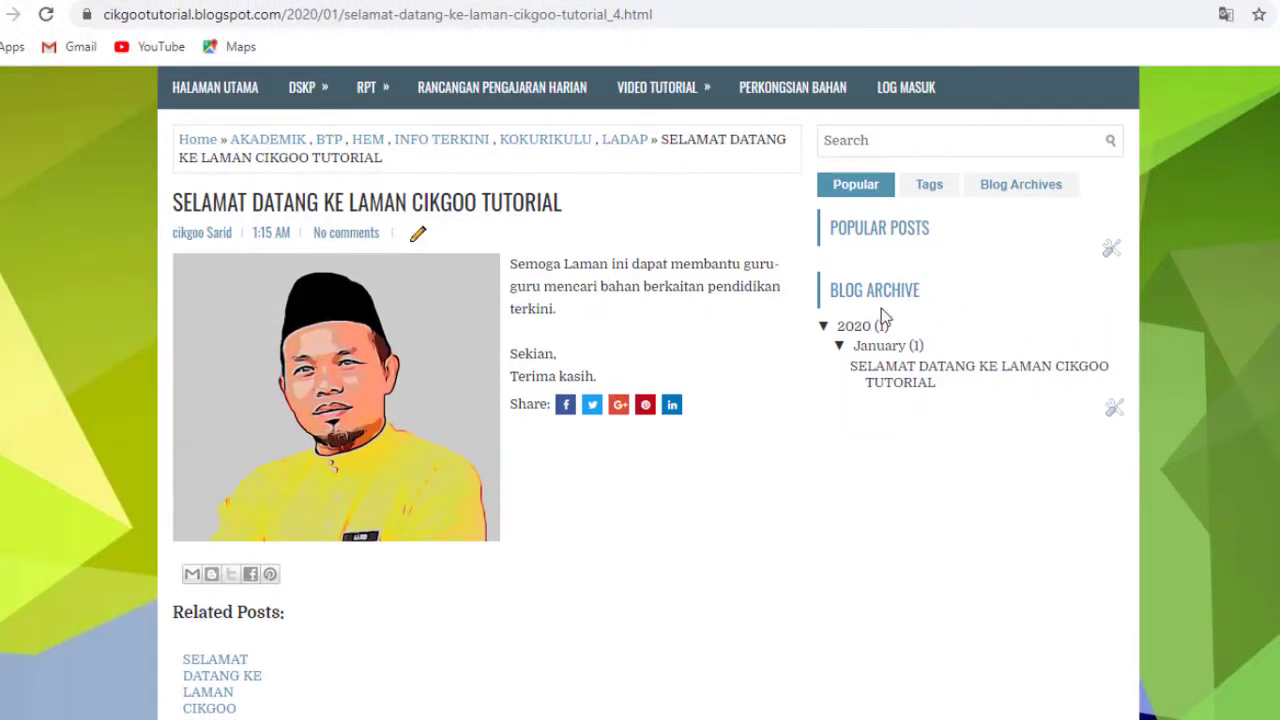
Open the Popular Posts gadget's configuration, check its number of posts to display, and save the gadget.
left_click(1112, 252)
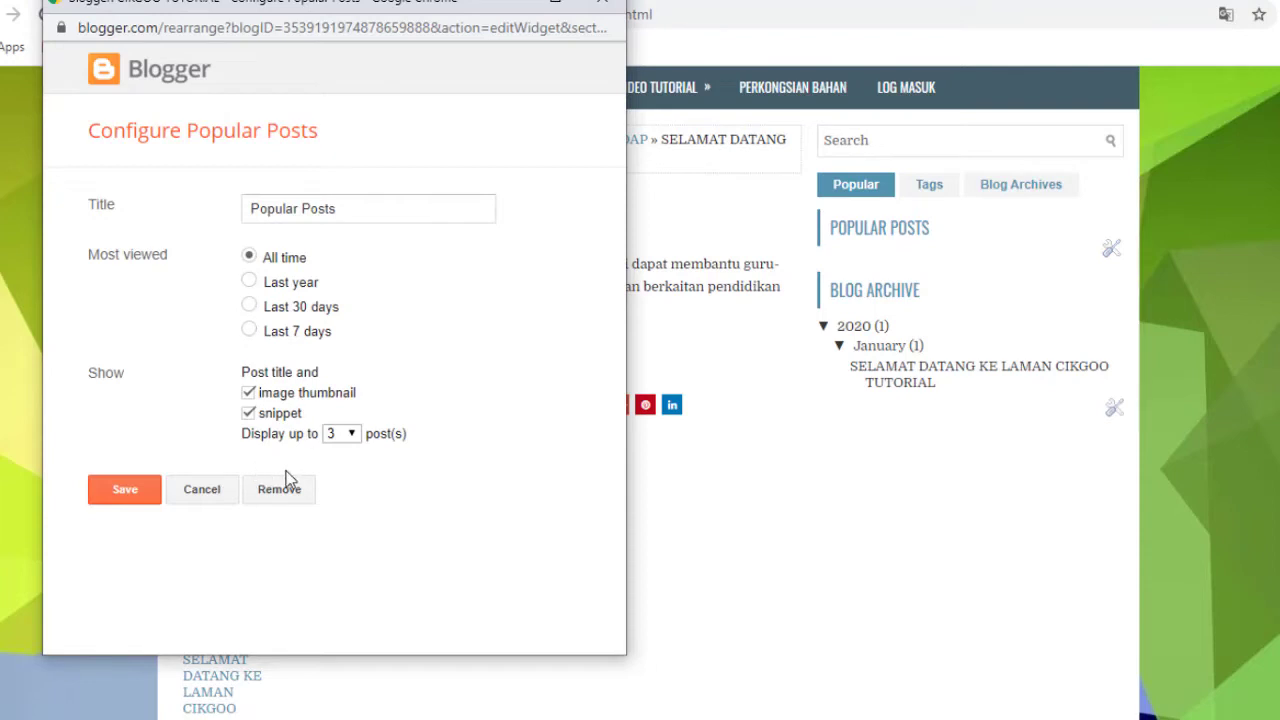
left_click(352, 437)
left_click(128, 491)
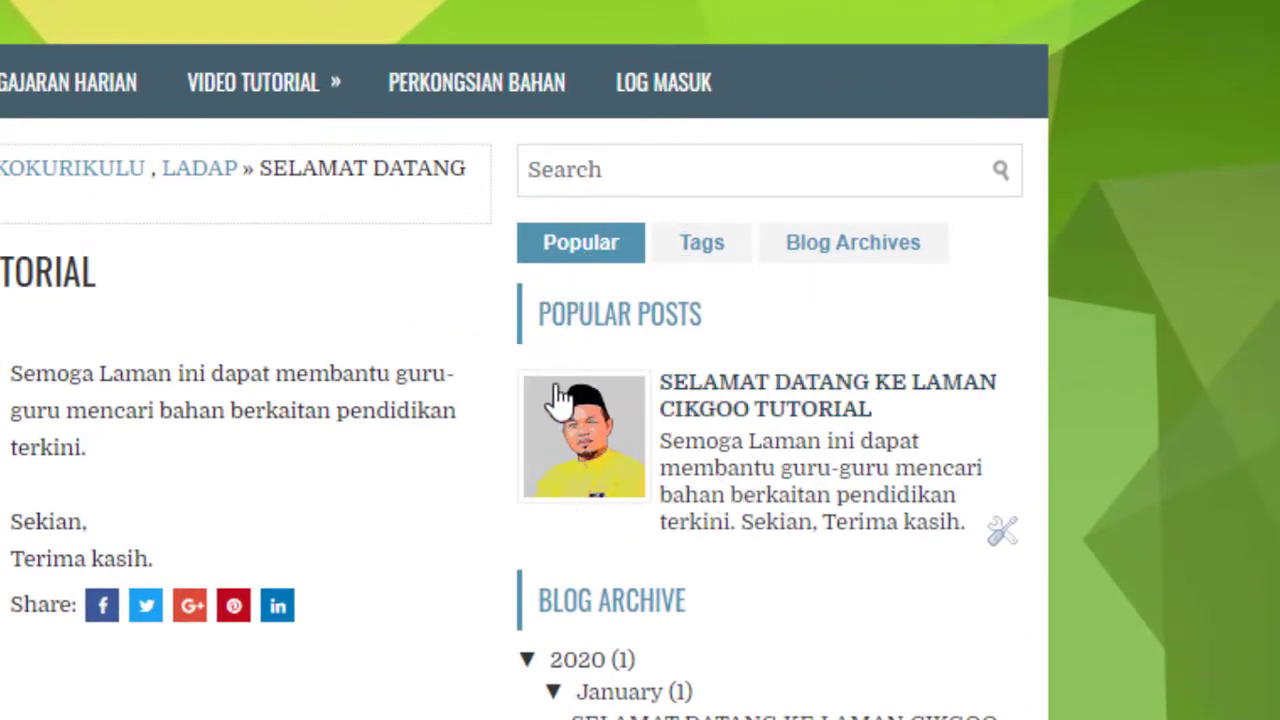
Review the cleaned-up post page down to its footer, then check the blog's post list in Blogger.
scroll(77, 277, "down", 4)
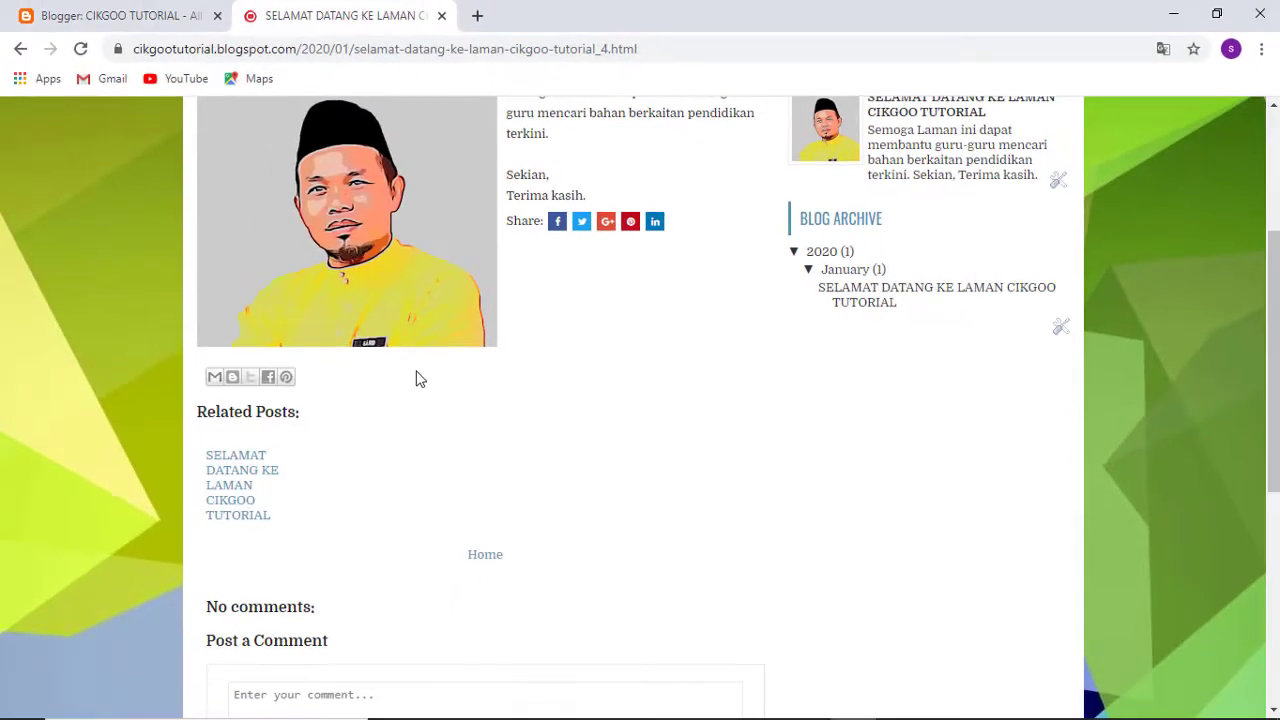
scroll(655, 480, "down", 5)
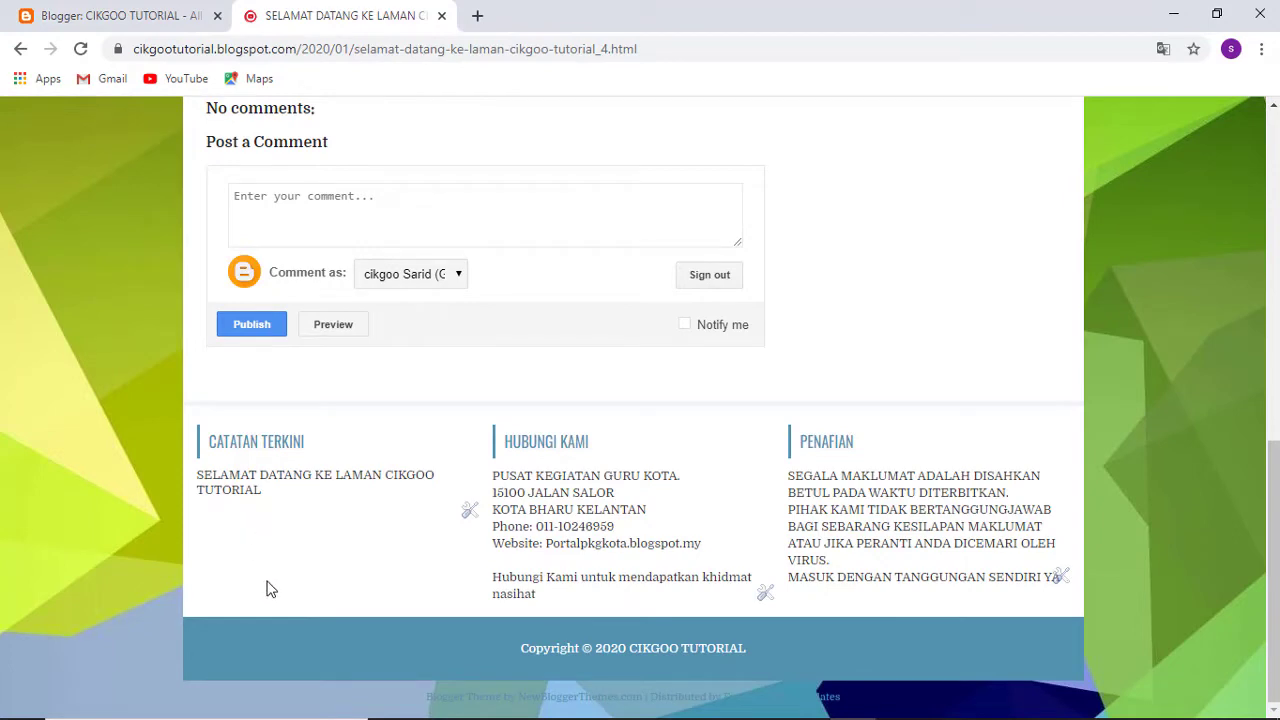
scroll(517, 366, "up", 10)
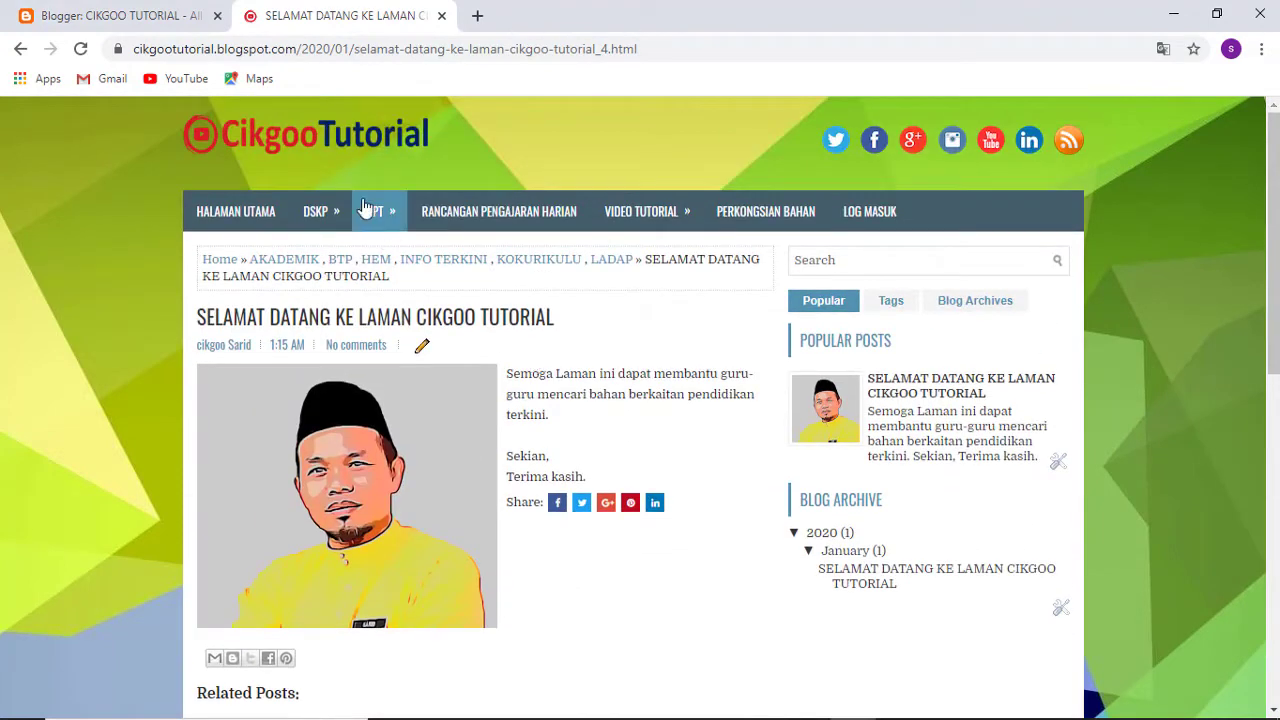
left_click(175, 15)
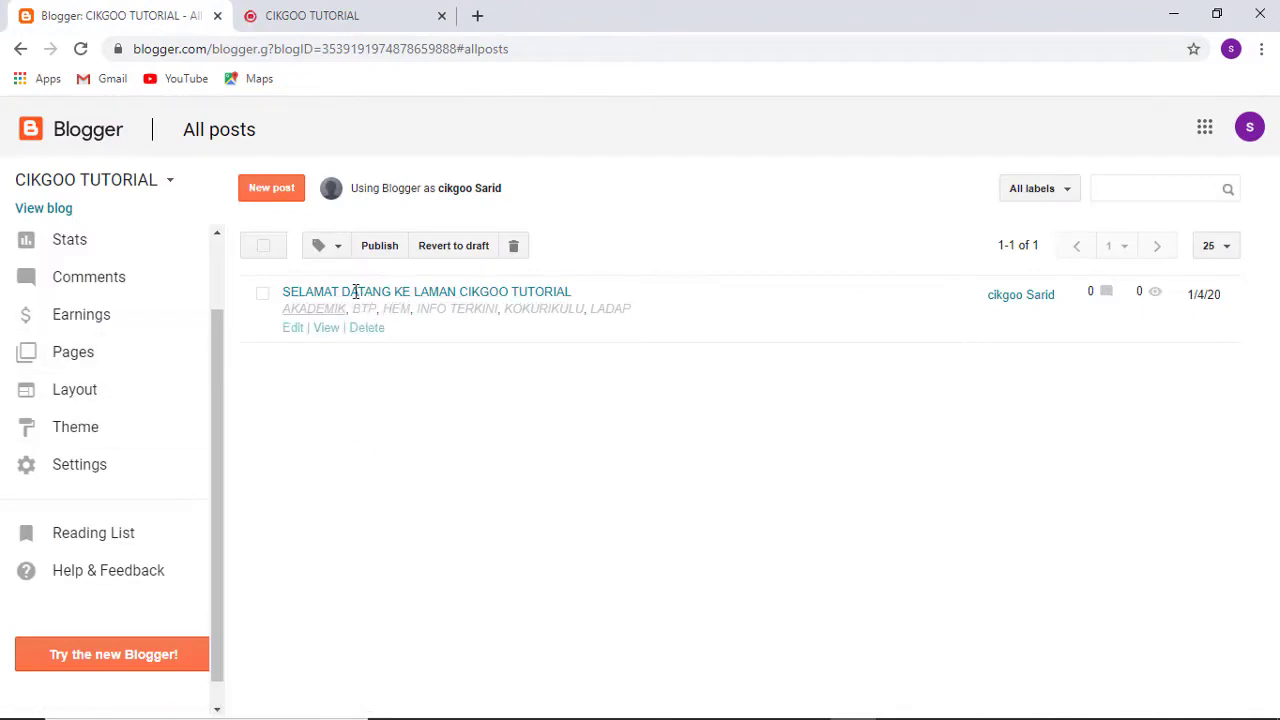
Review the blog's home page down to its footer and open the welcome post from the CATATAN TERKINI list.
left_click(351, 12)
scroll(1126, 393, "down", 4)
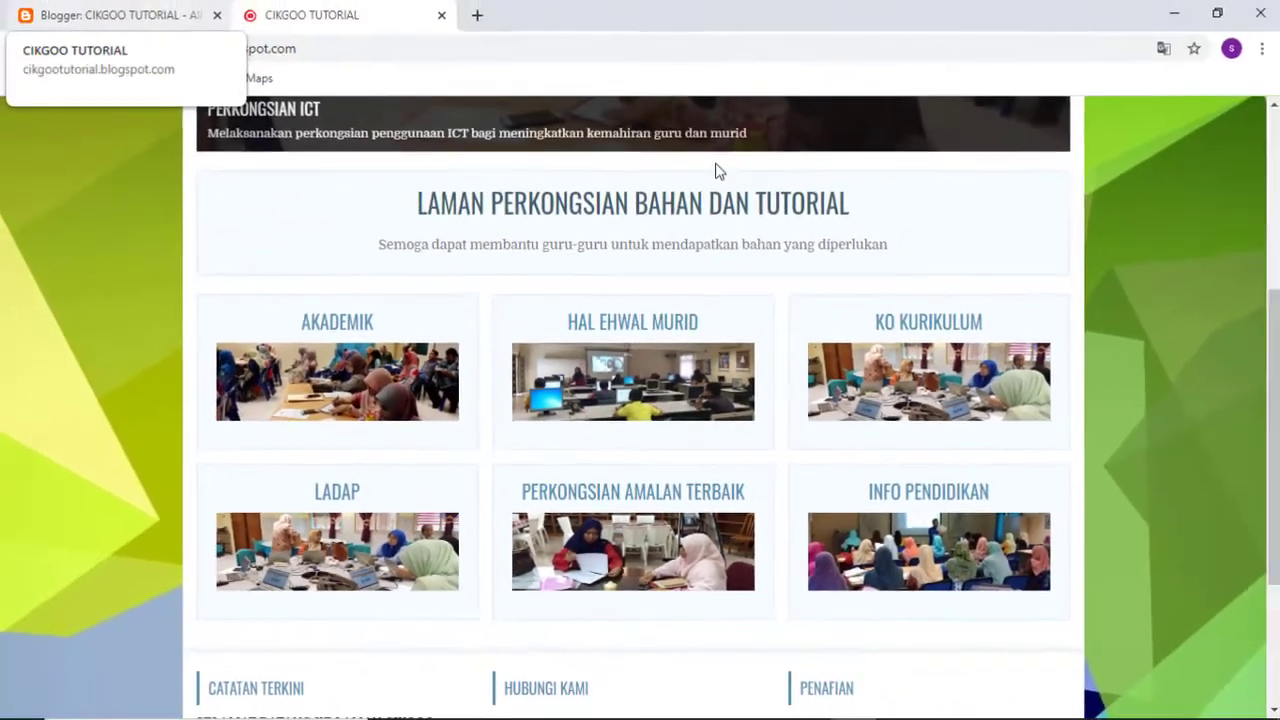
scroll(1109, 508, "down", 3)
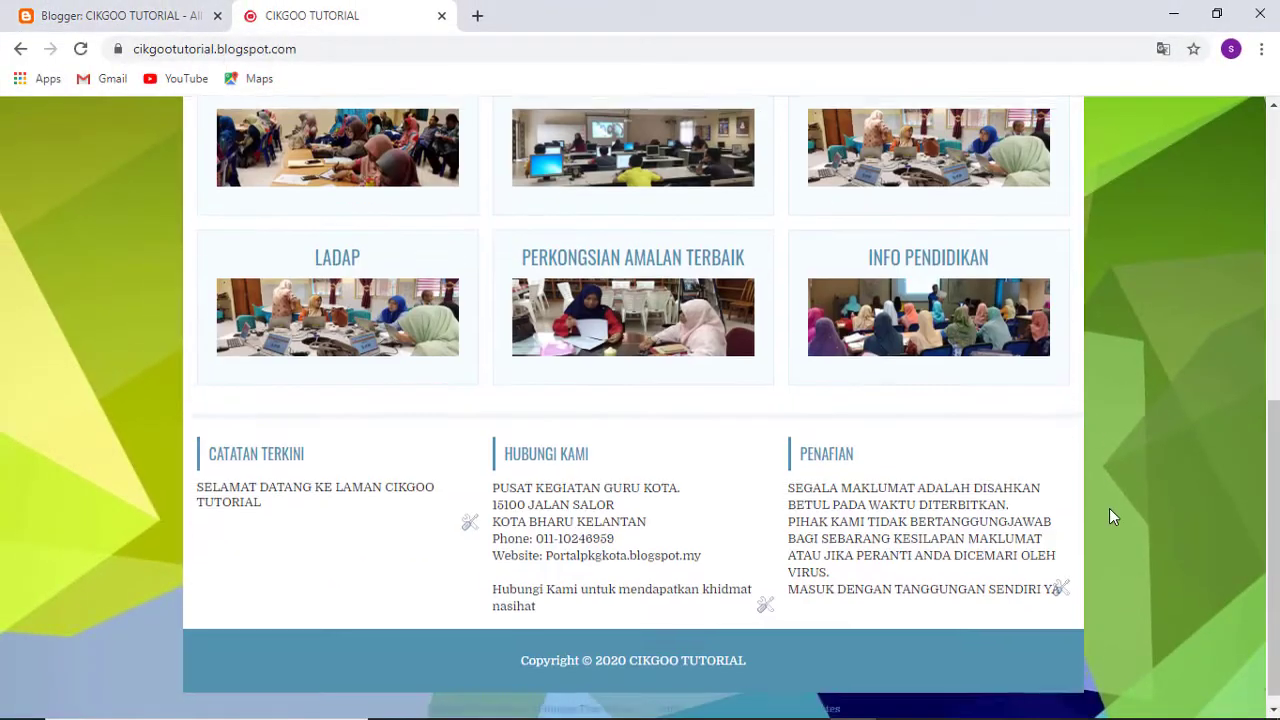
scroll(1114, 405, "up", 3)
scroll(410, 400, "down", 3)
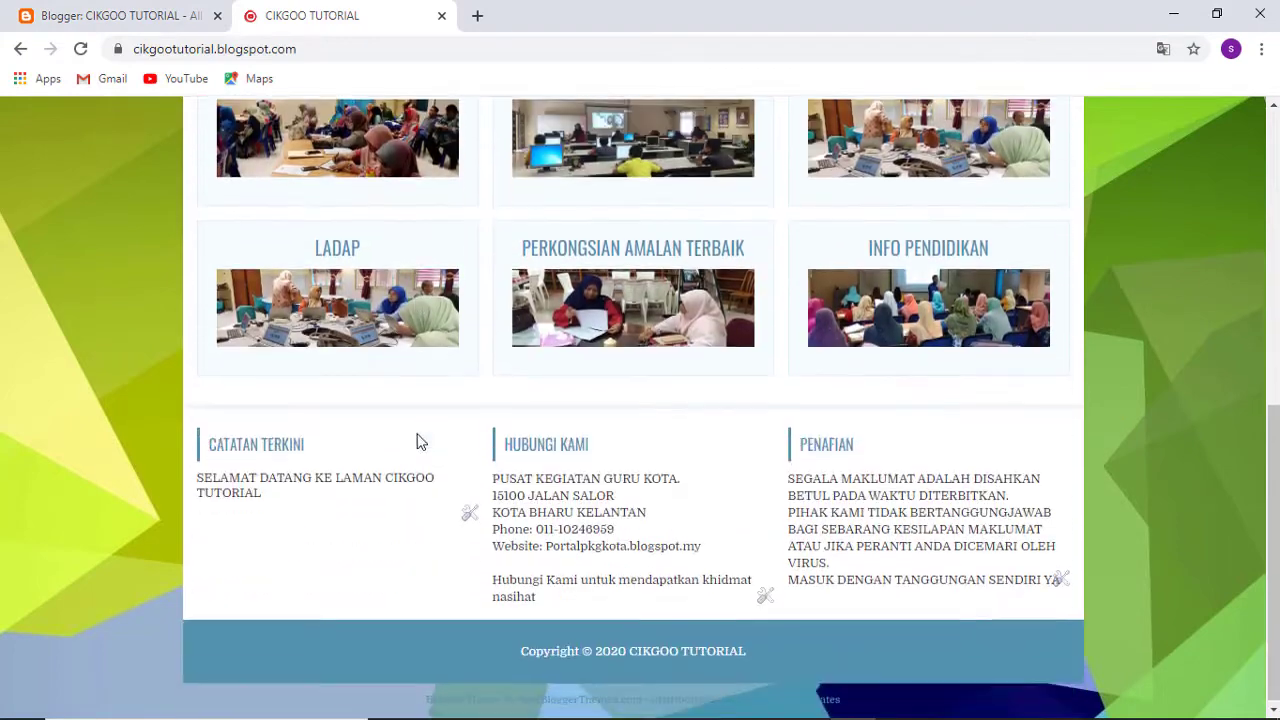
left_click(262, 478)
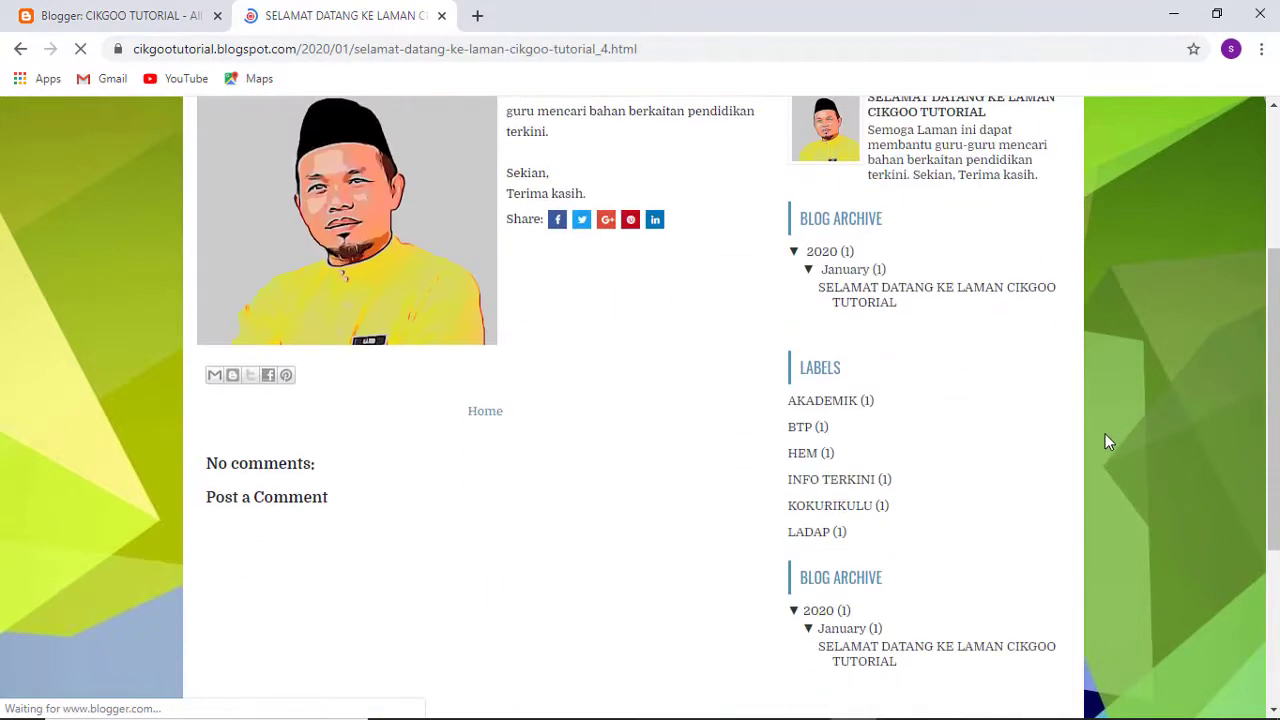
scroll(1007, 487, "up", 10)
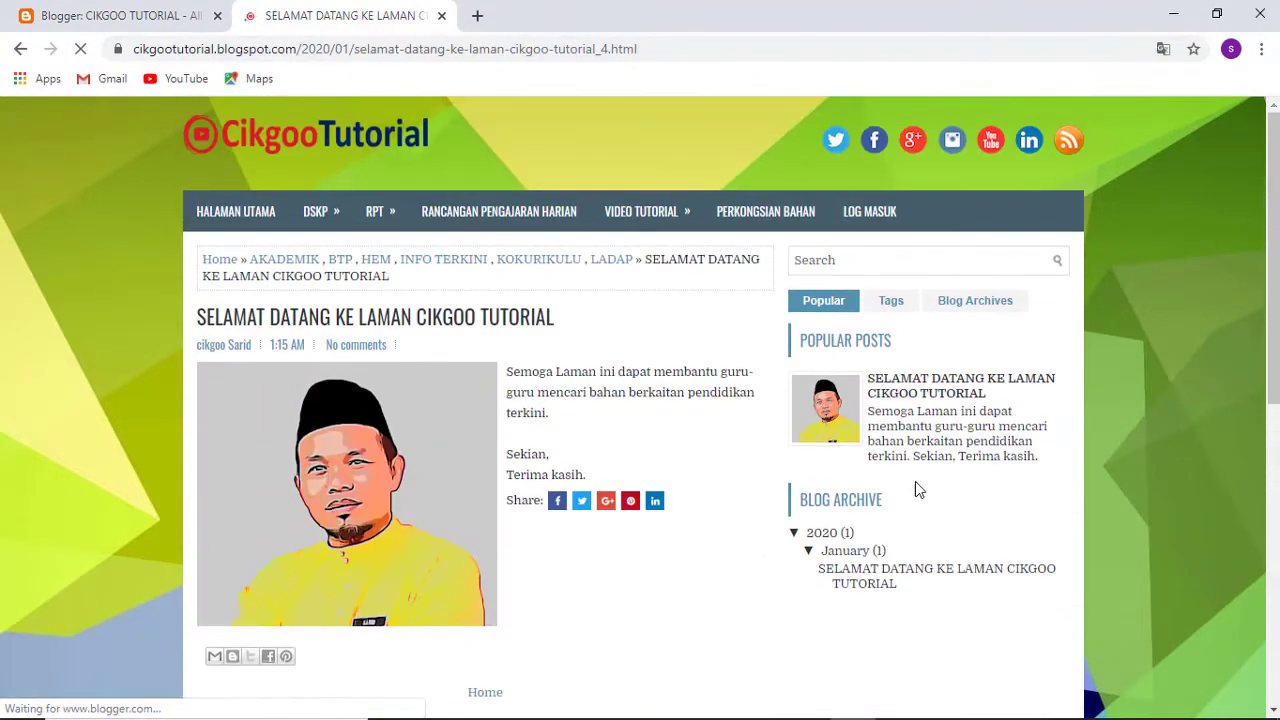
Open the list of gadgets that can be added to the MAIN SIDEBAR section of the blog's layout.
left_click(150, 28)
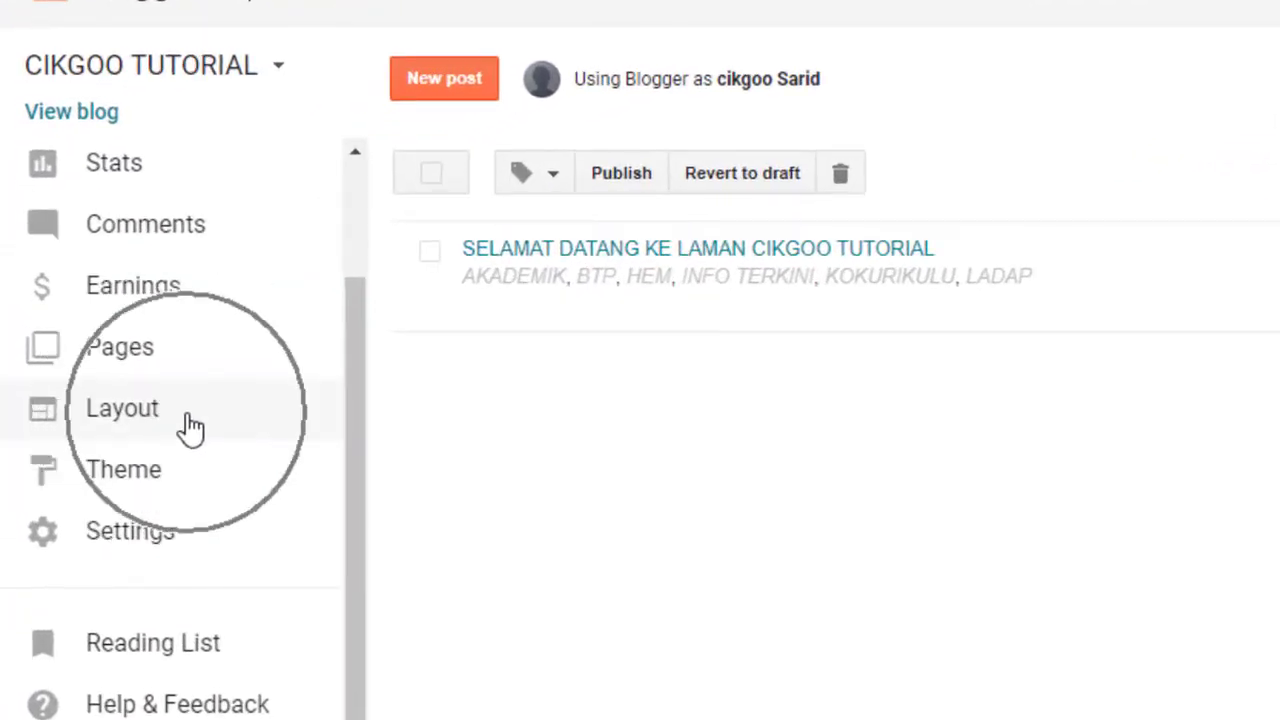
left_click(189, 428)
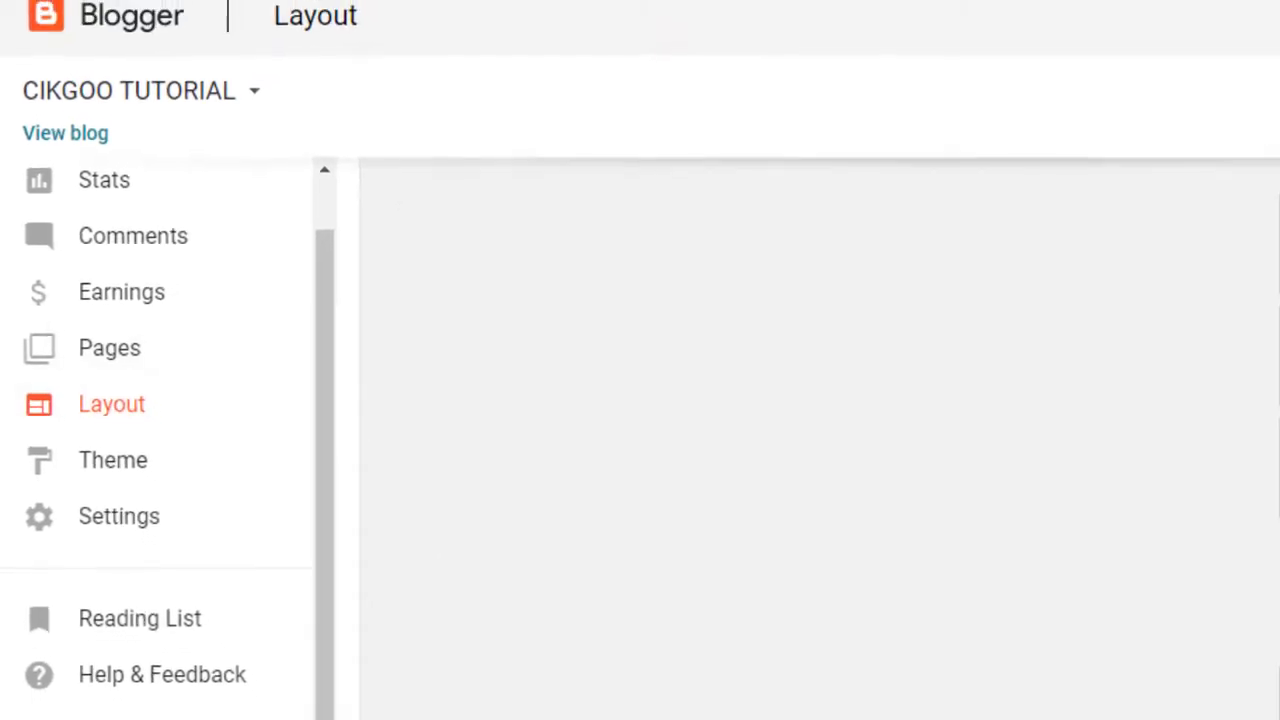
scroll(1177, 500, "down", 3)
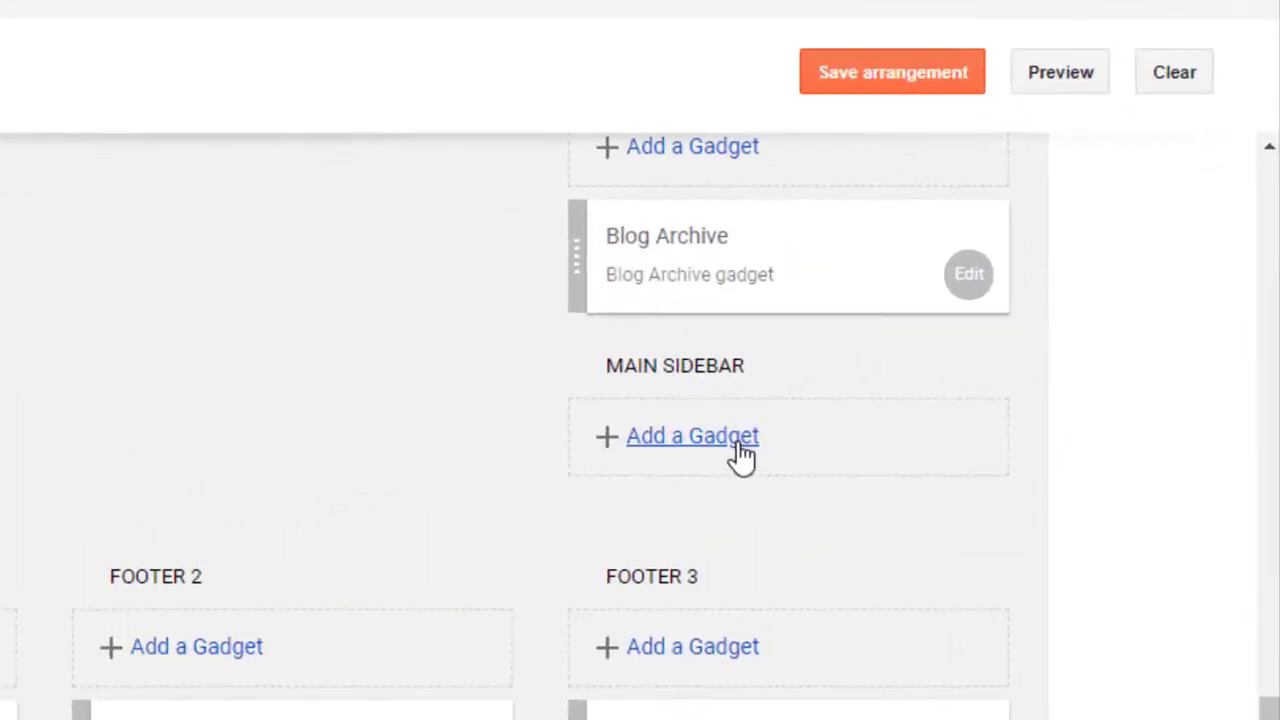
left_click(732, 460)
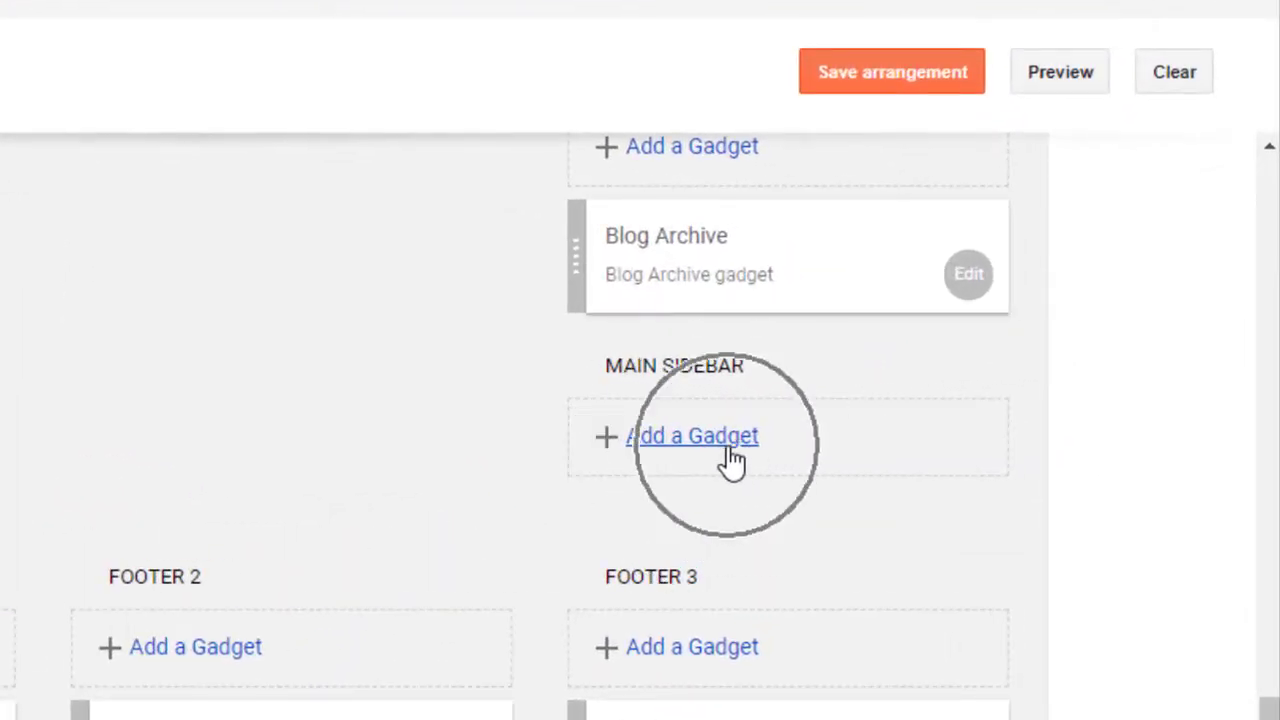
left_click(732, 460)
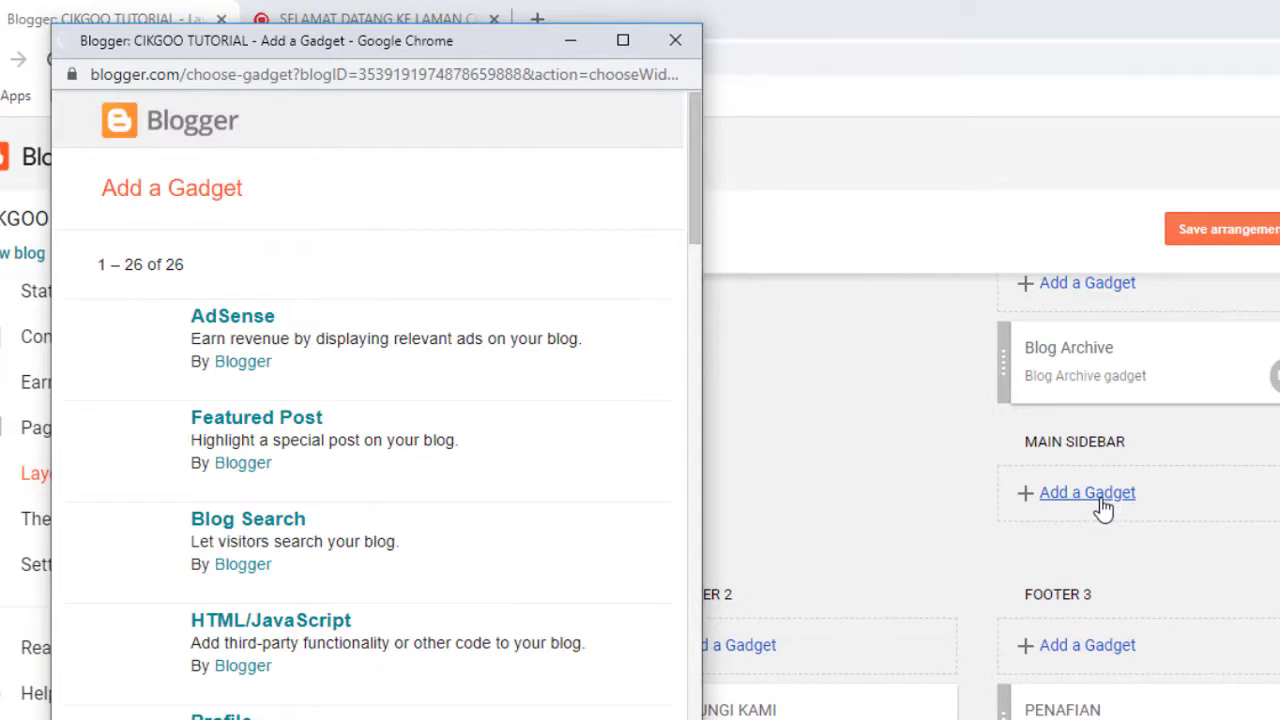
Add a Labels gadget that shows all labels alphabetically as a cloud, and save the layout arrangement.
left_click(330, 268)
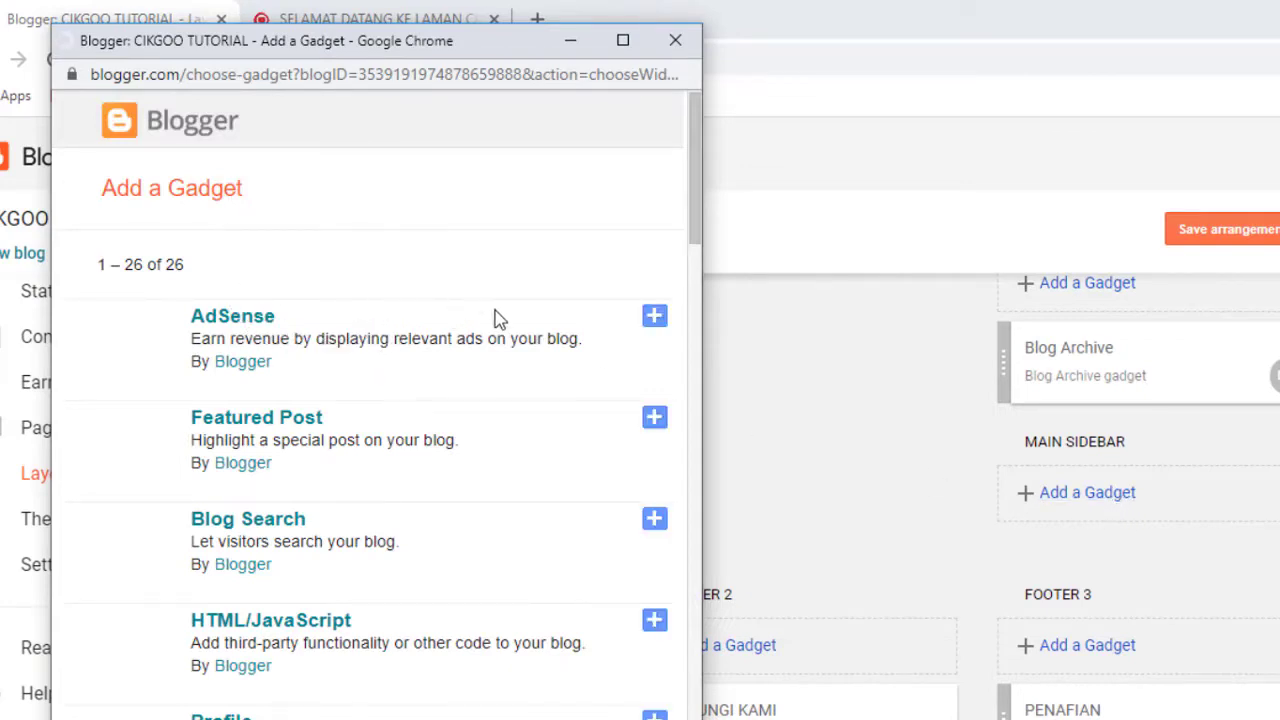
scroll(500, 318, "down", 6)
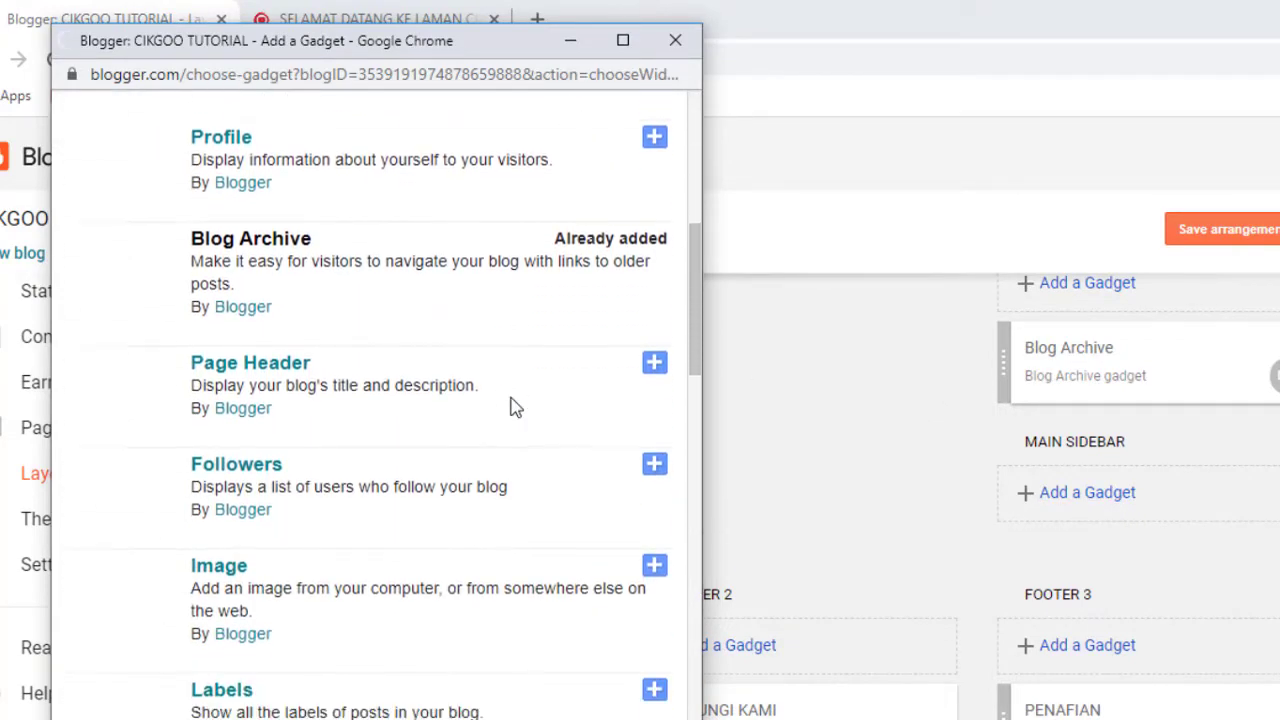
scroll(512, 405, "down", 3)
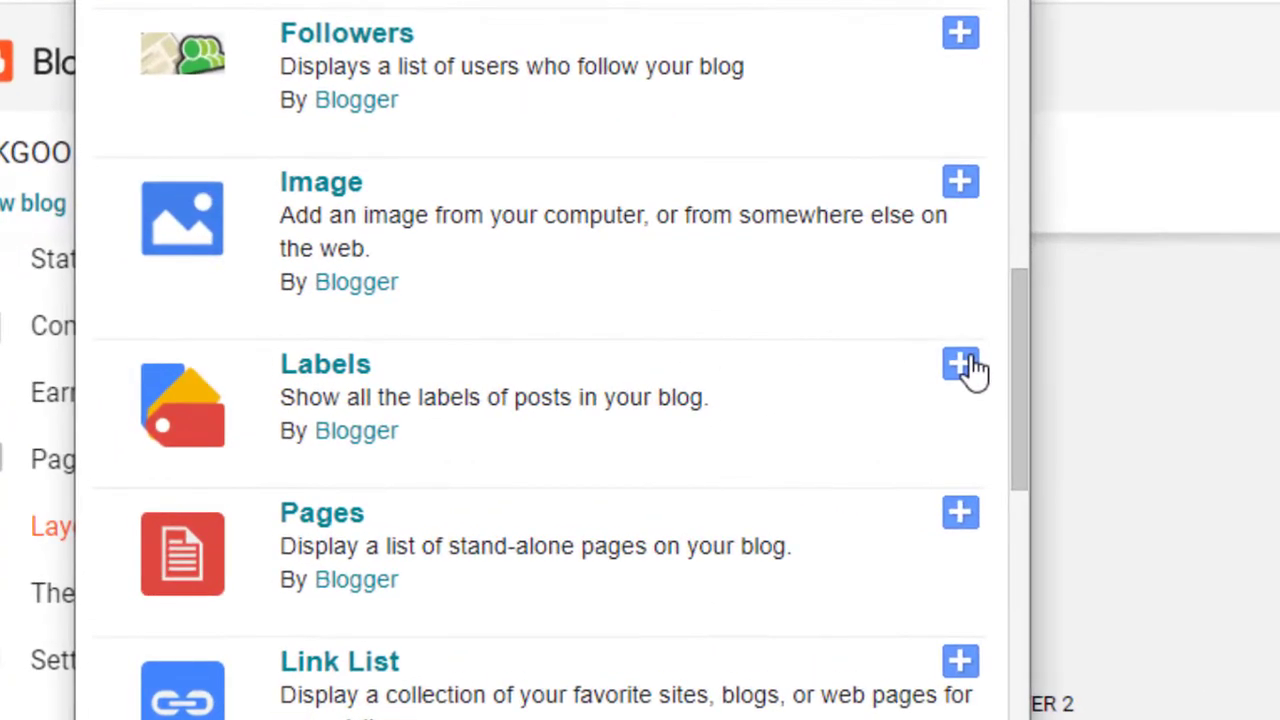
left_click(688, 363)
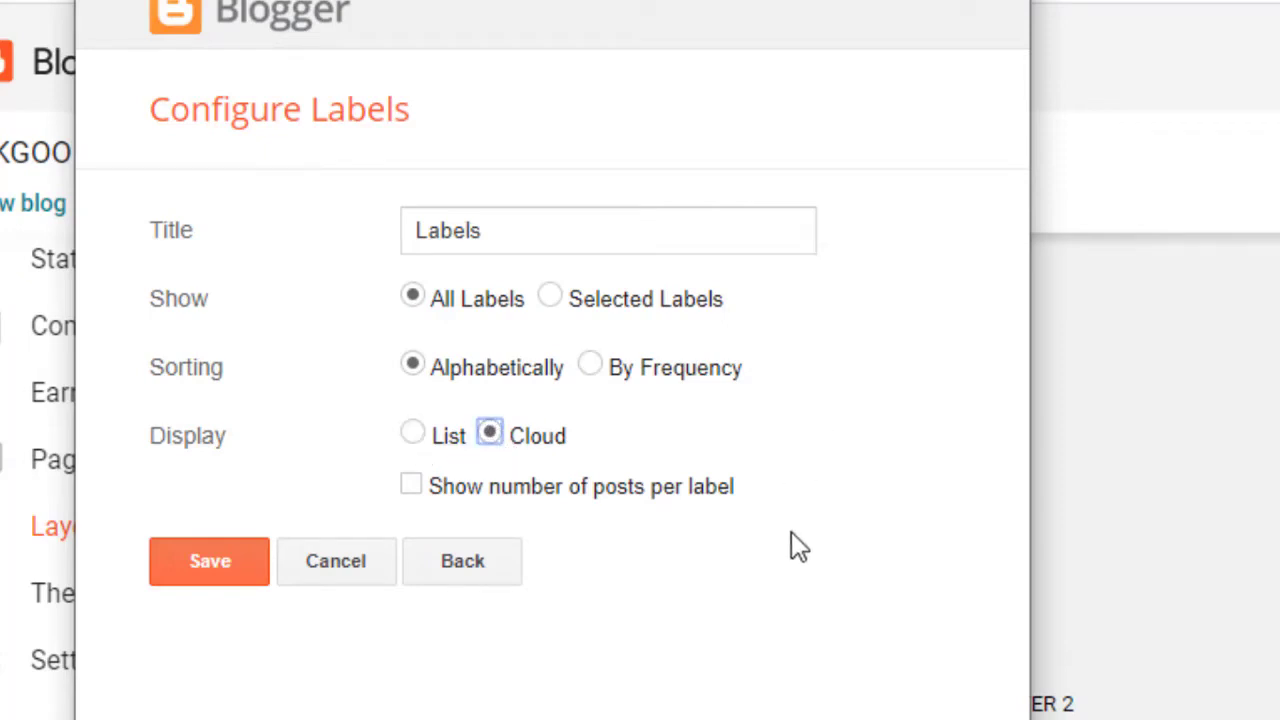
left_click(251, 563)
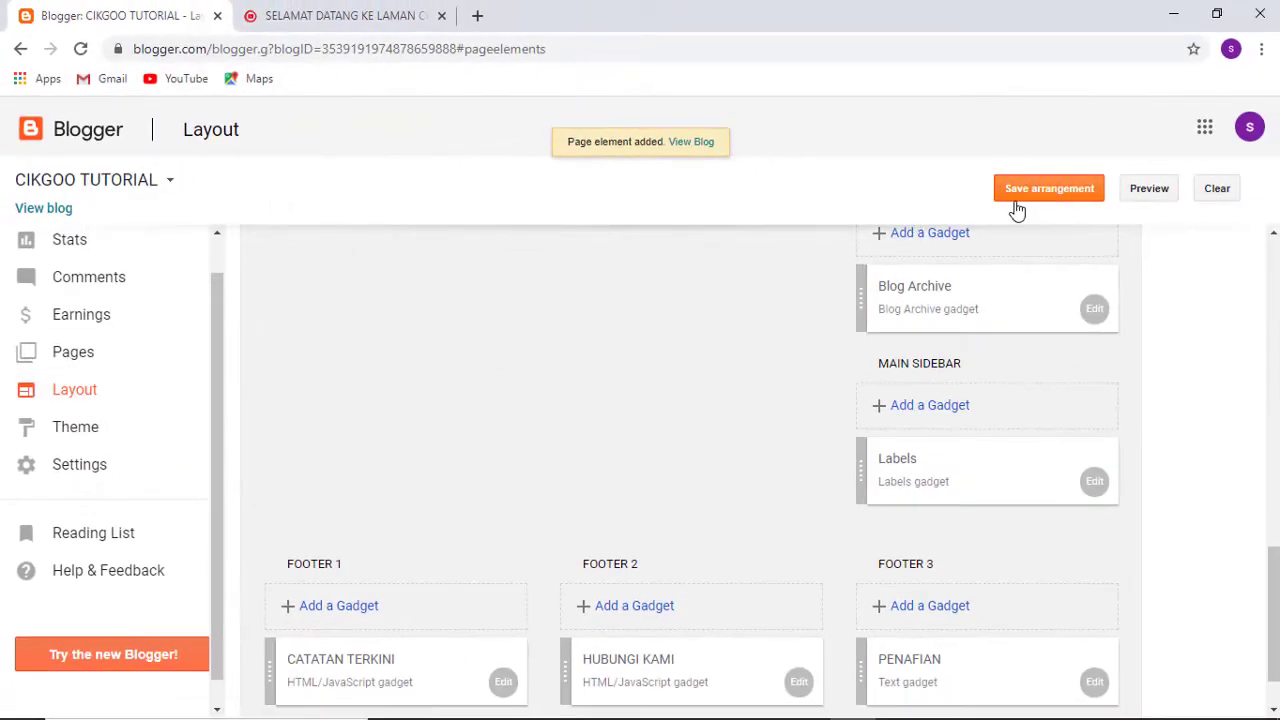
left_click(1032, 206)
Reload the welcome post page and examine the Labels cloud in its sidebar.
left_click(388, 12)
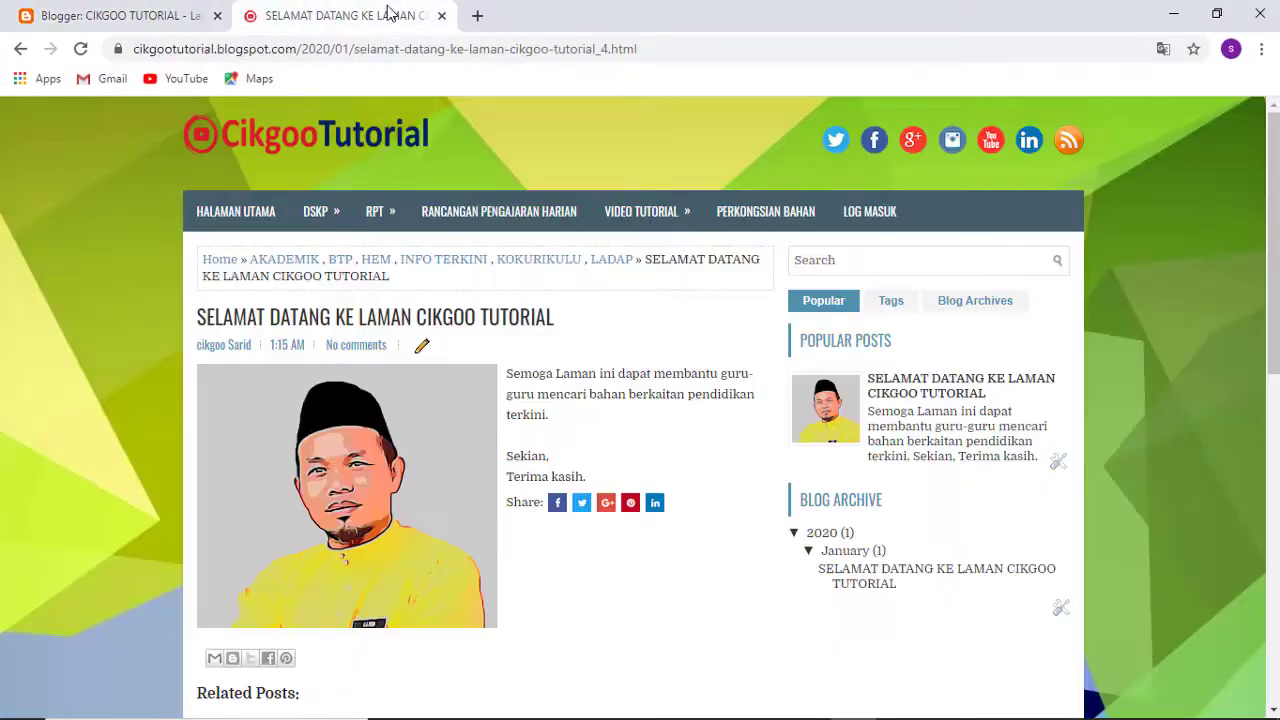
left_click(81, 49)
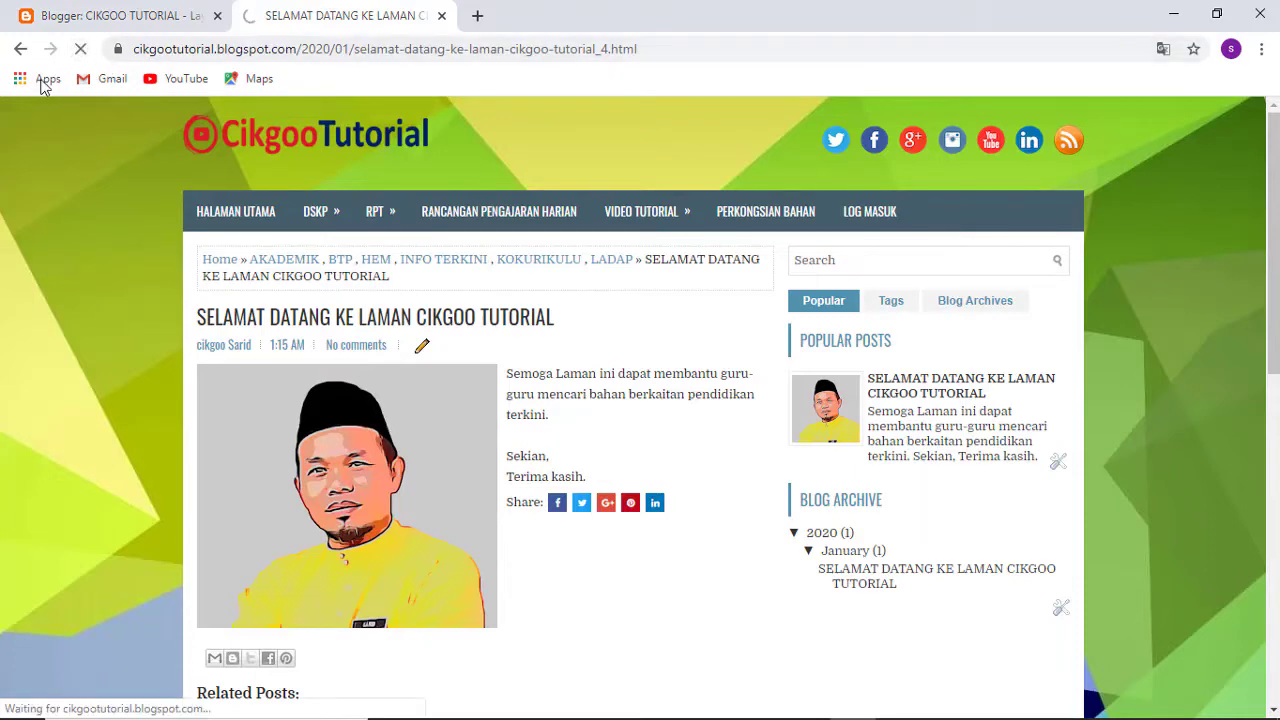
scroll(998, 274, "down", 5)
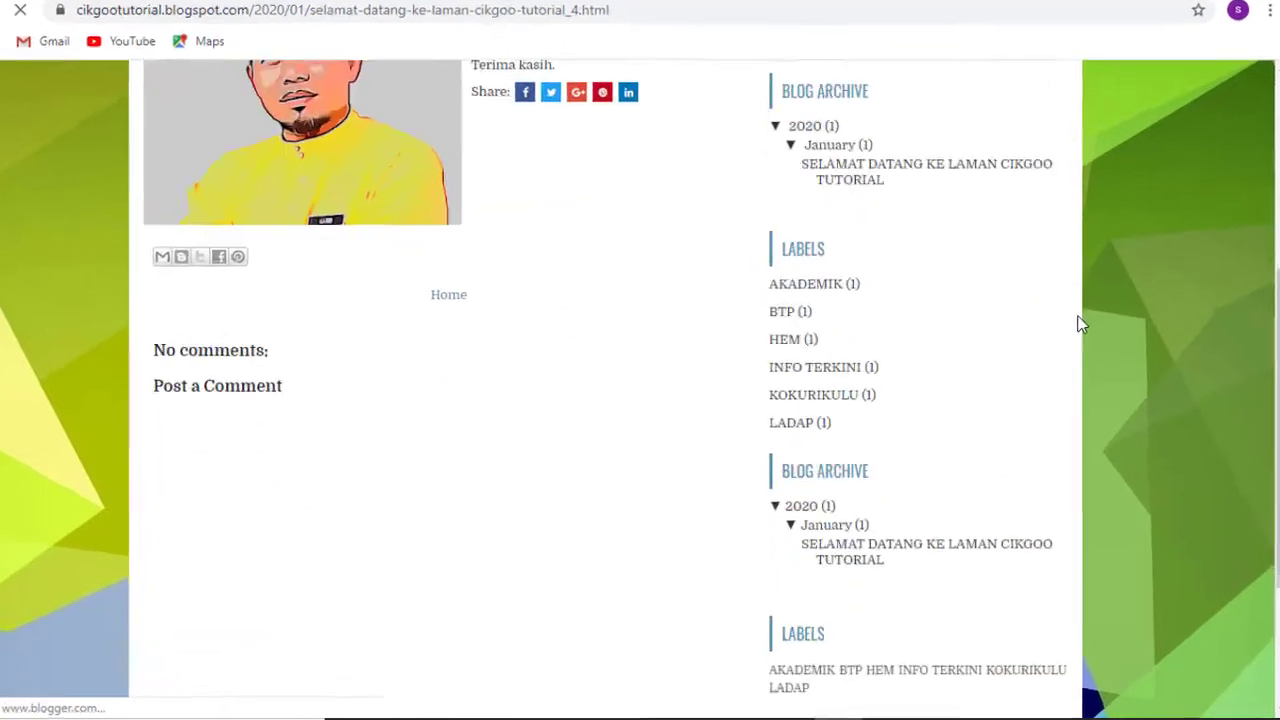
scroll(1143, 134, "down", 3)
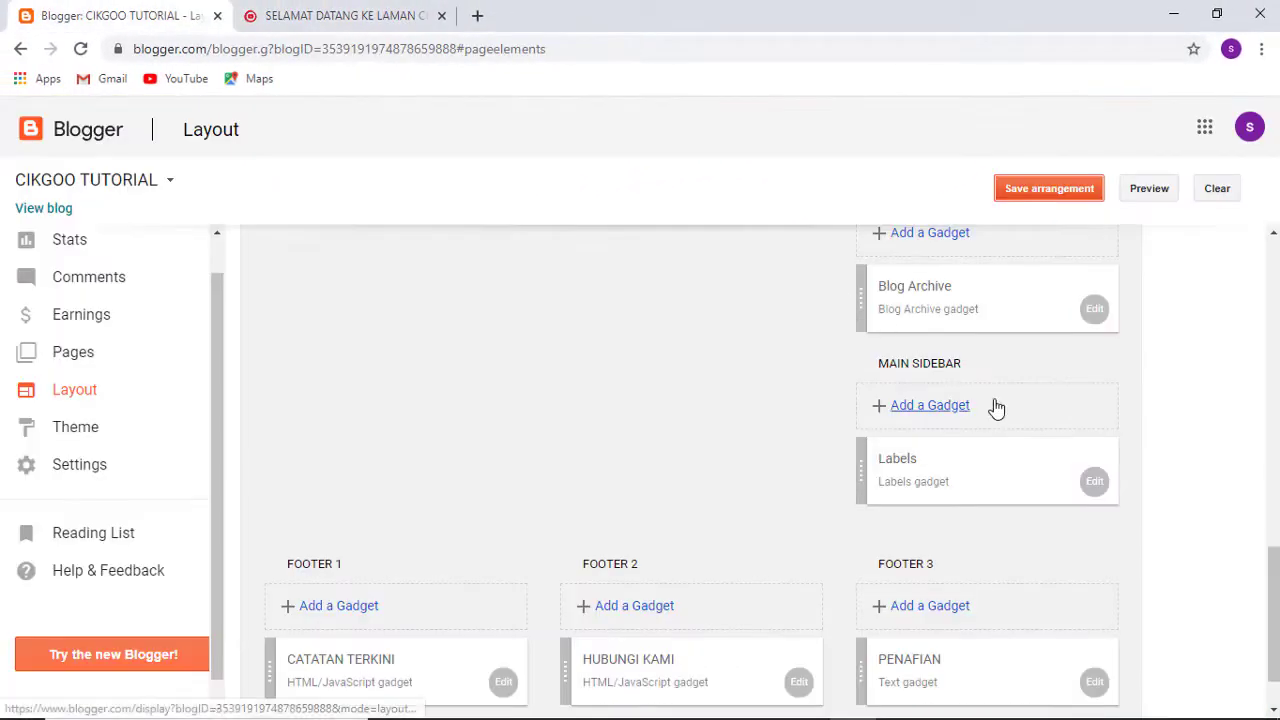
Change the MAIN SIDEBAR Labels gadget's display to List and save the gadget.
scroll(1157, 486, "down", 1)
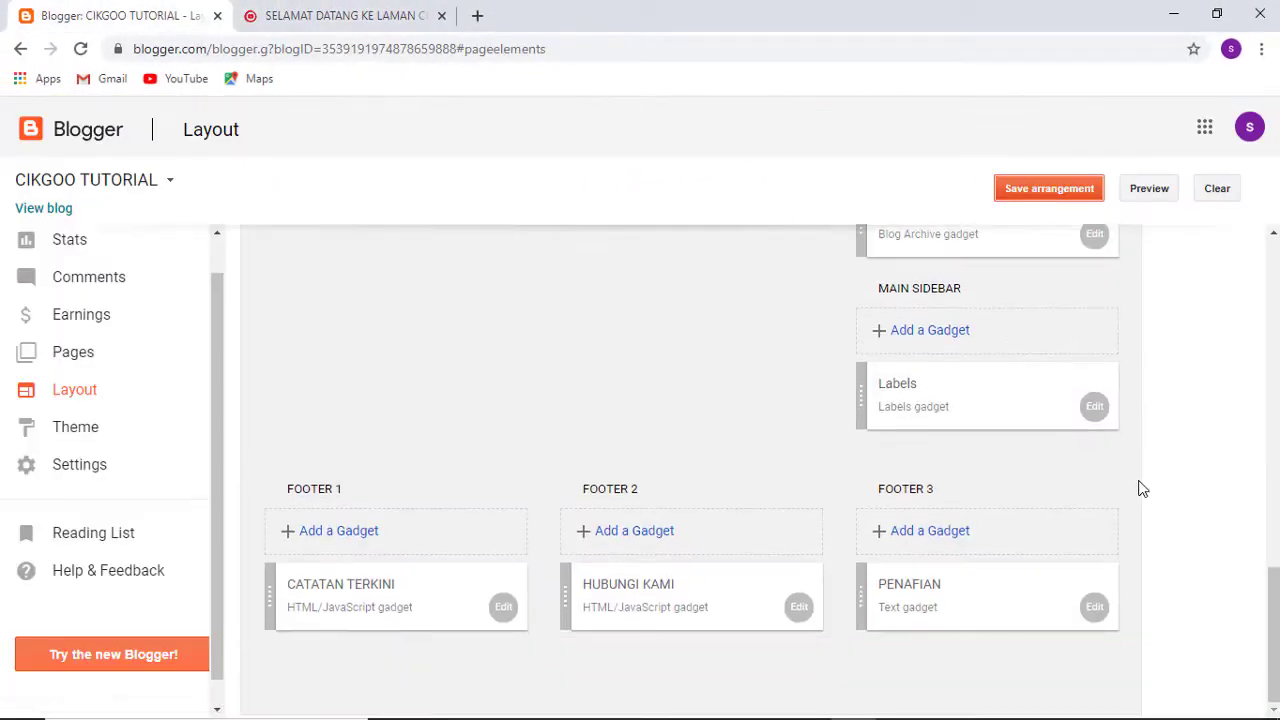
scroll(1129, 491, "up", 3)
scroll(1129, 584, "down", 2)
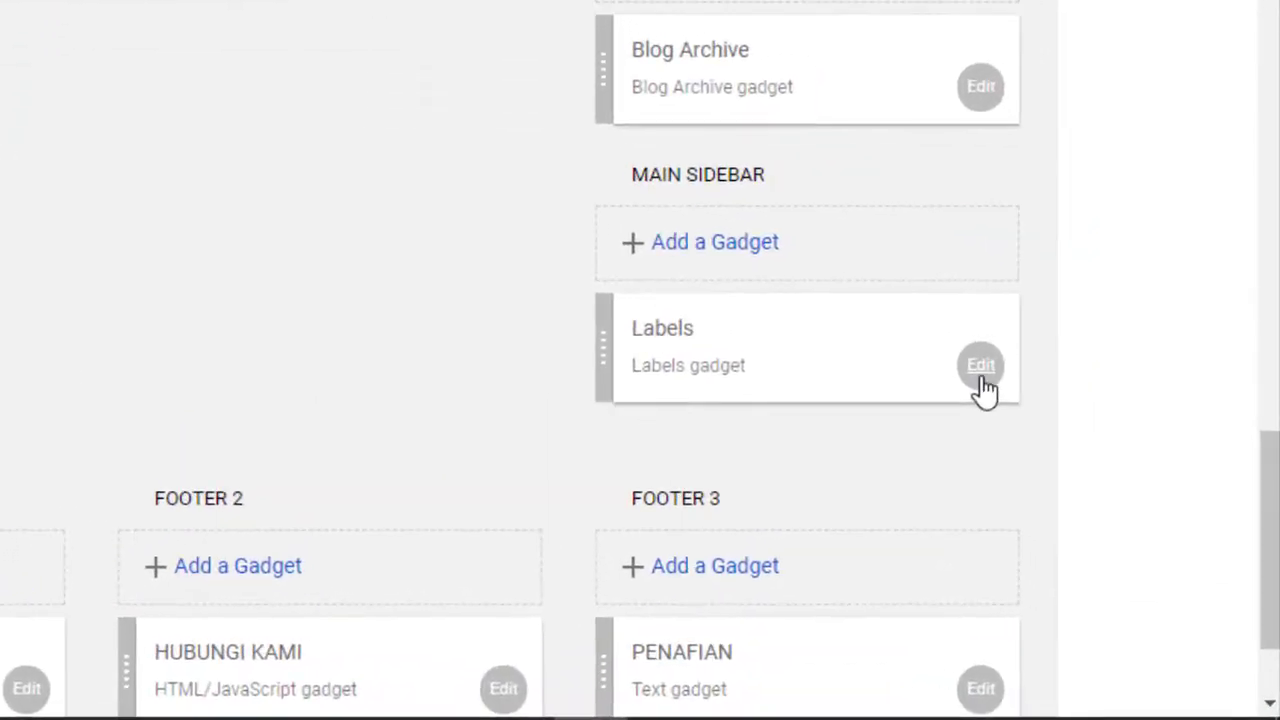
left_click(980, 366)
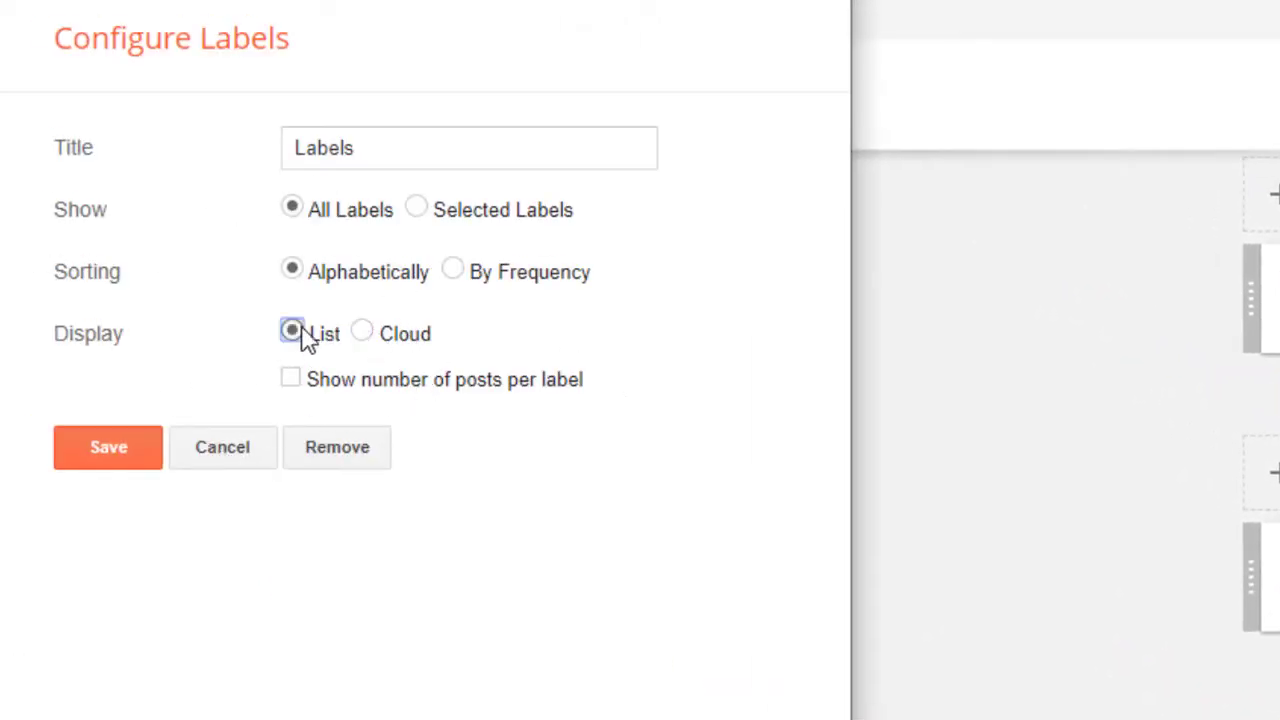
left_click(130, 451)
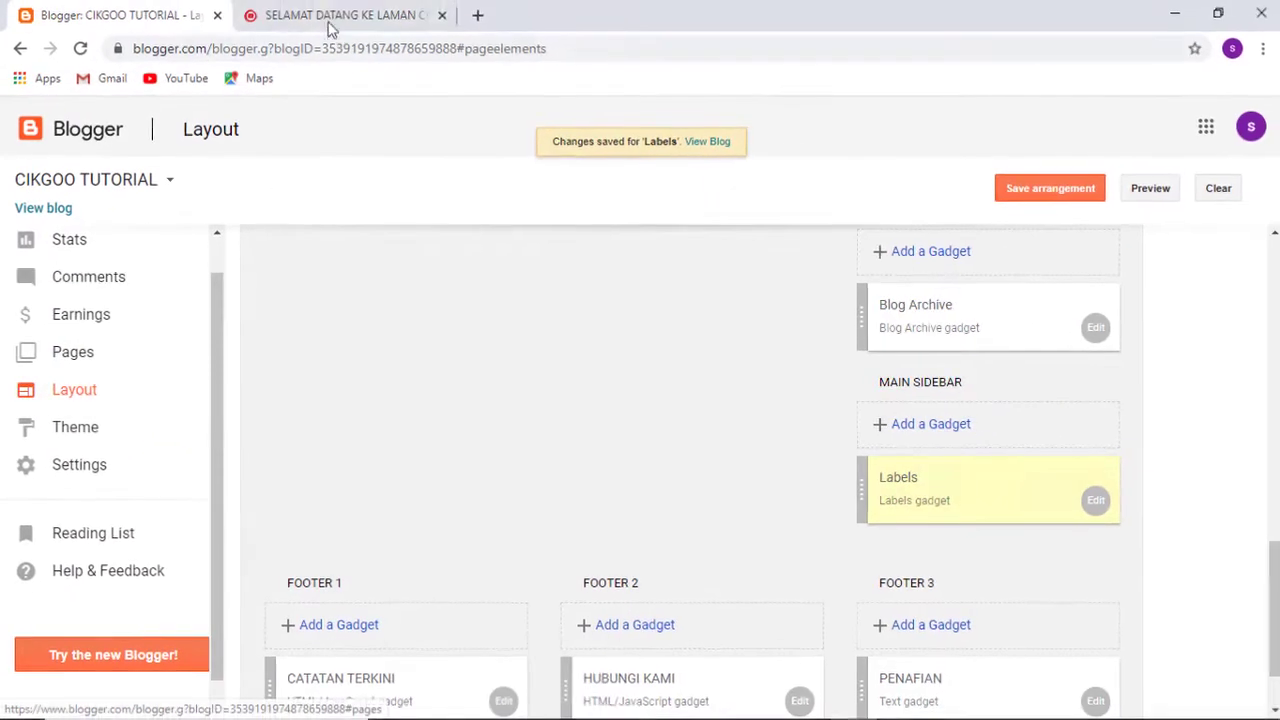
Reload the welcome post page and check the label list in the sidebar.
left_click(329, 24)
left_click(81, 50)
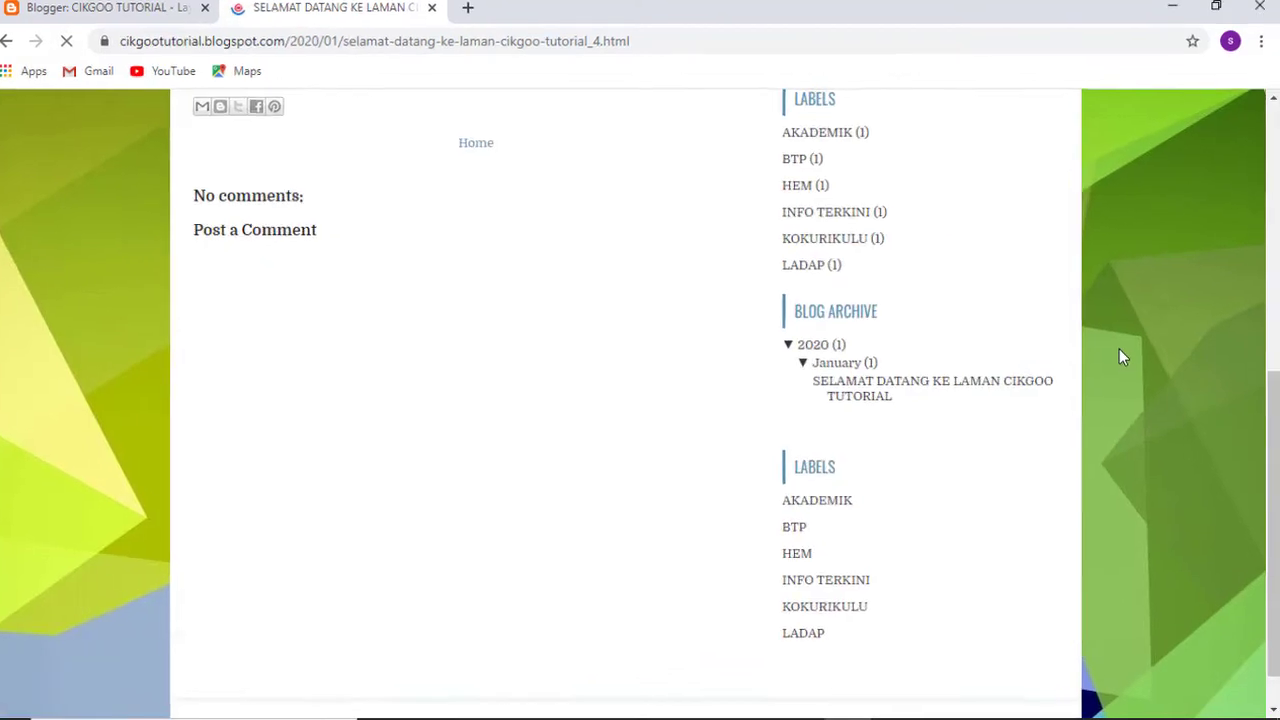
scroll(617, 100, "up", 5)
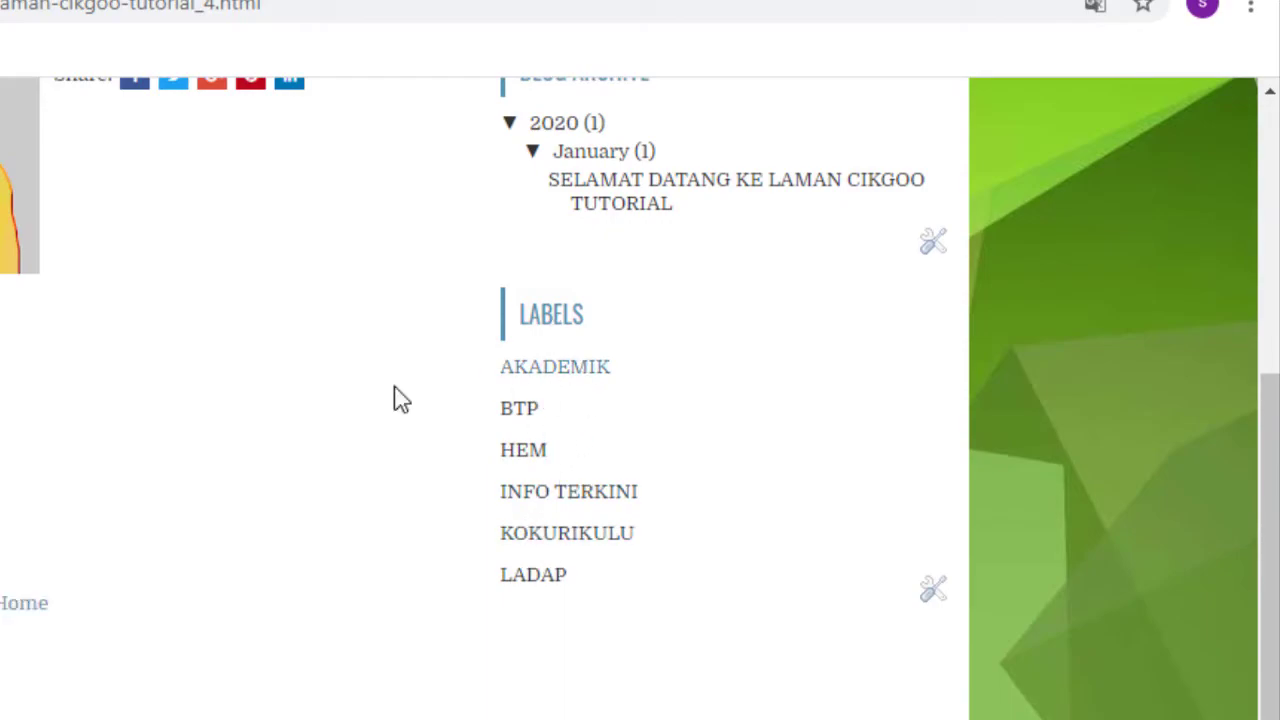
scroll(394, 400, "up", 3)
scroll(83, 449, "up", 3)
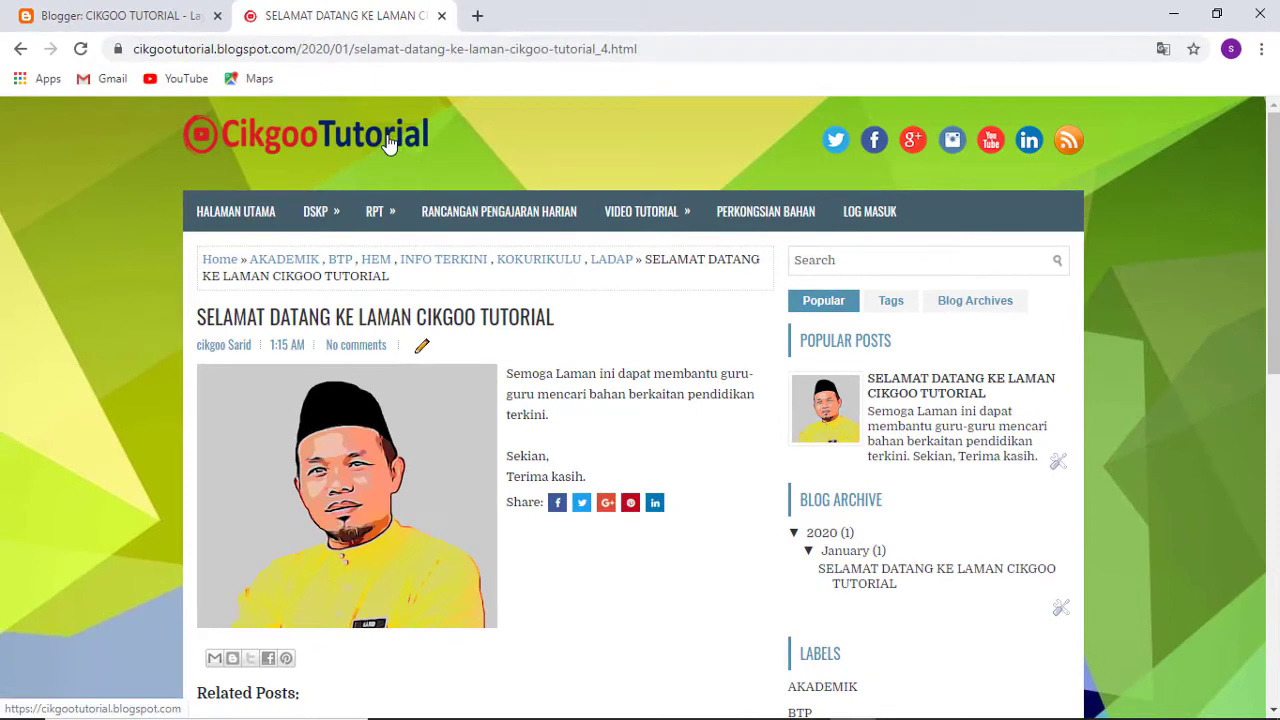
Open the blog's home page from the Blogger layout and look over its slider and welcome section.
left_click(150, 14)
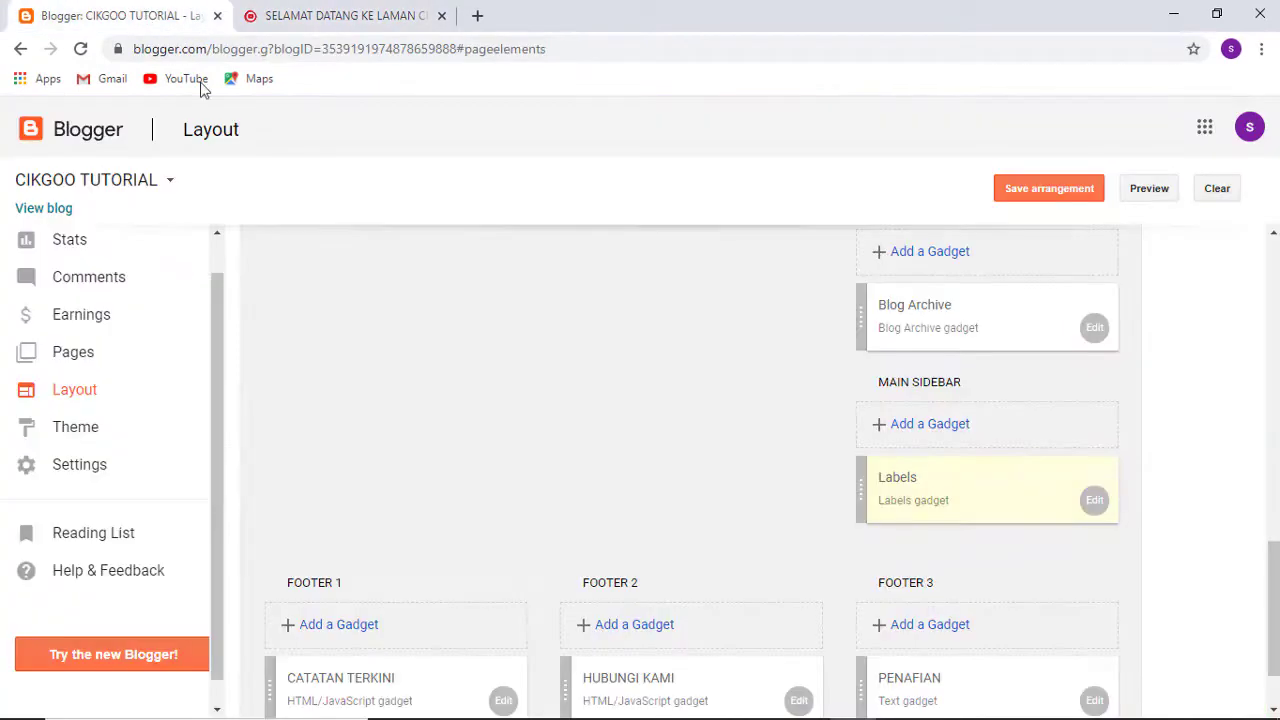
left_click(310, 12)
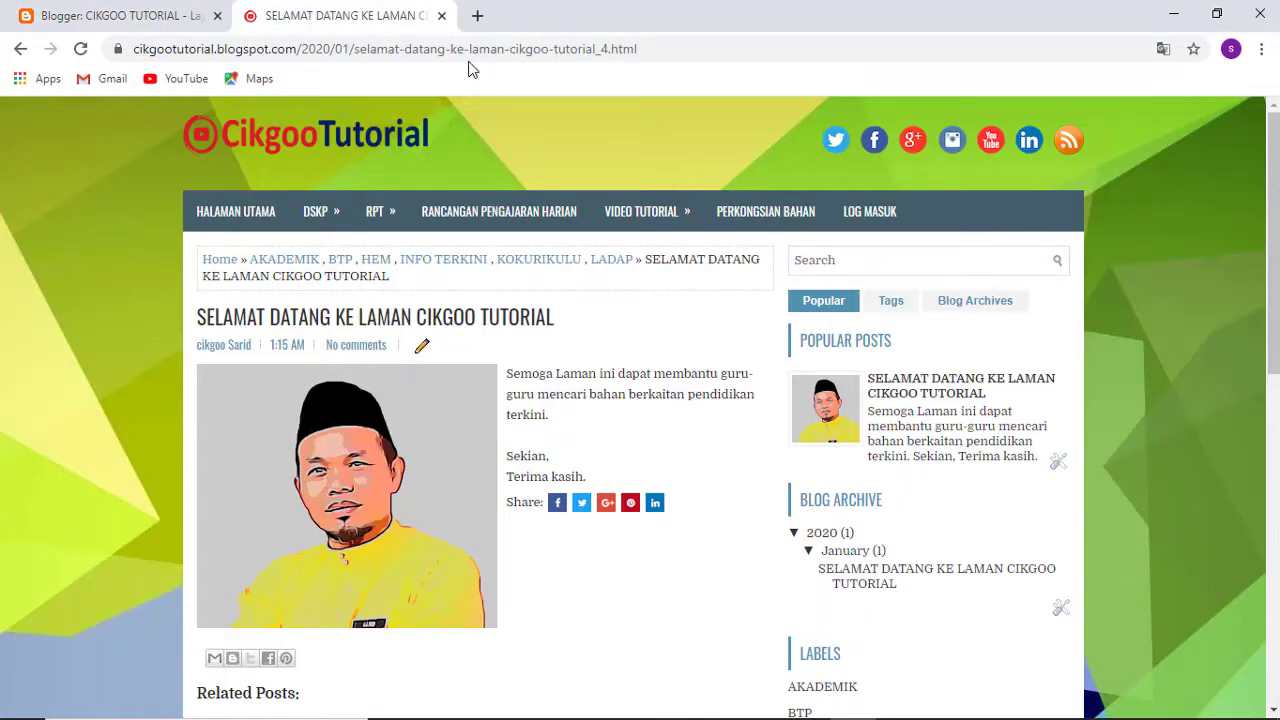
left_click(85, 15)
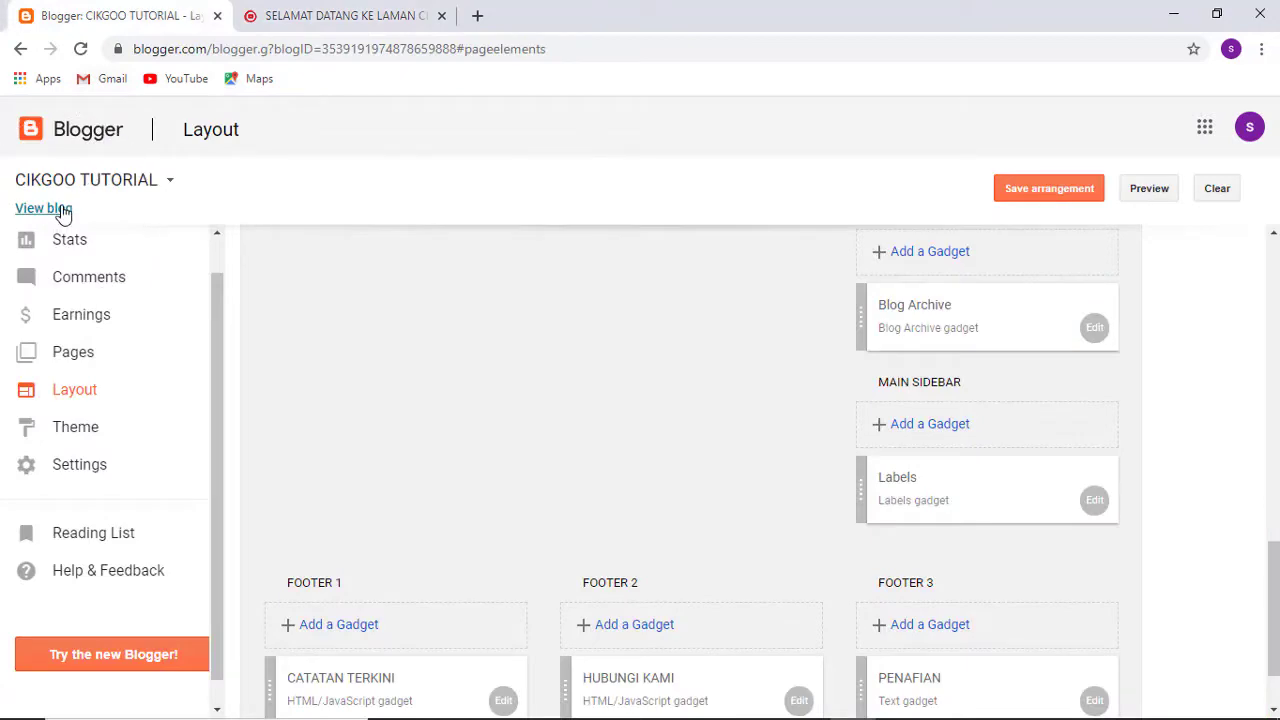
left_click(60, 209)
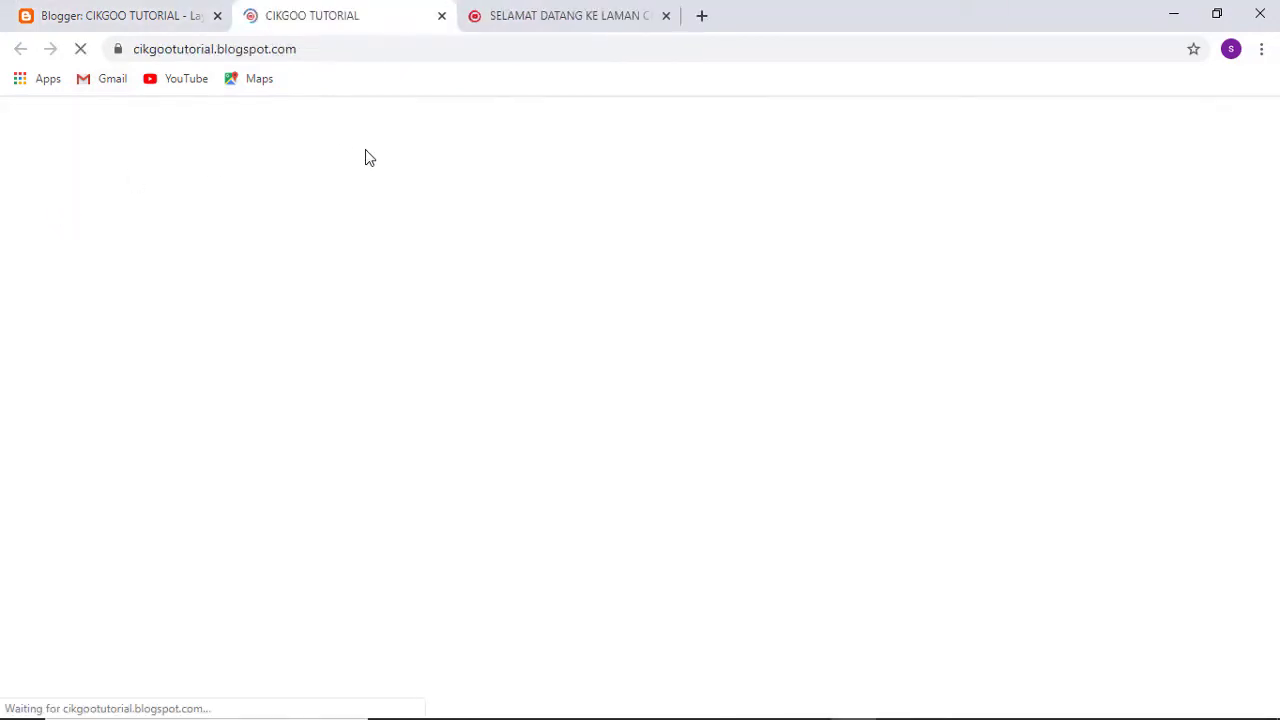
scroll(1197, 405, "down", 8)
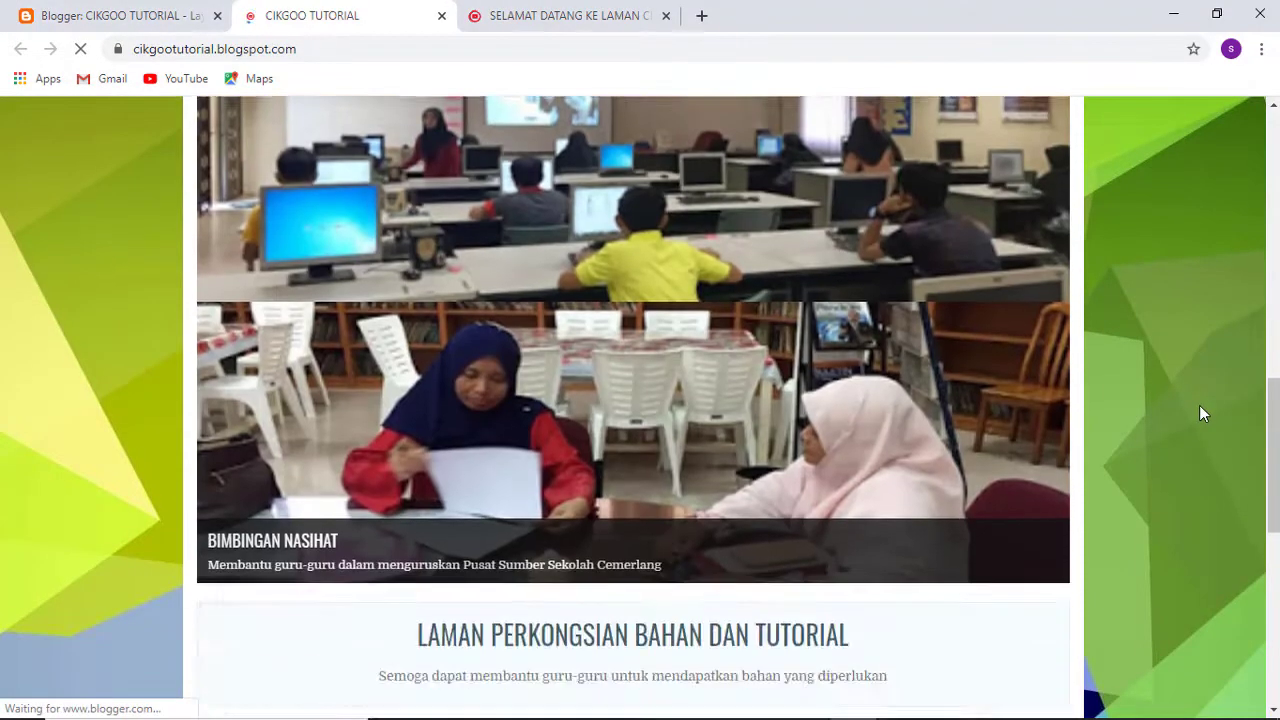
scroll(1192, 408, "up", 6)
scroll(1107, 440, "down", 3)
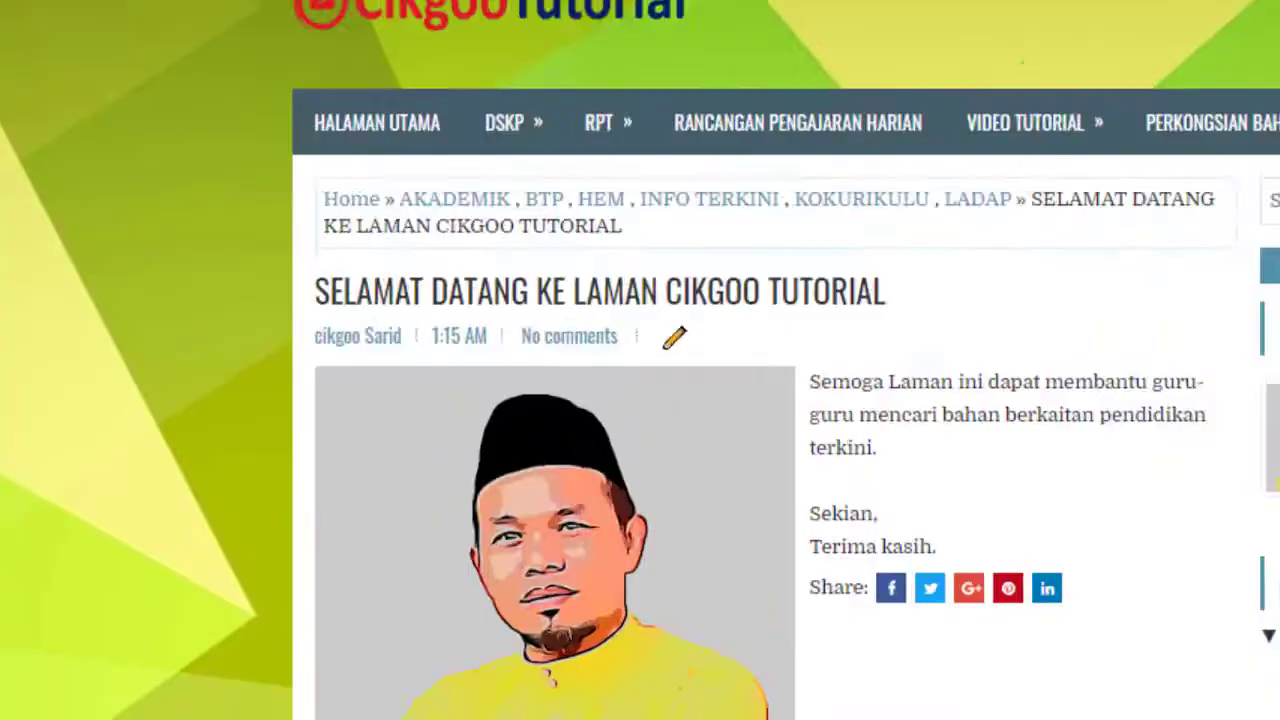
Open the AKADEMIK label page from the welcome post's sidebar and copy its web address.
scroll(1234, 409, "down", 3)
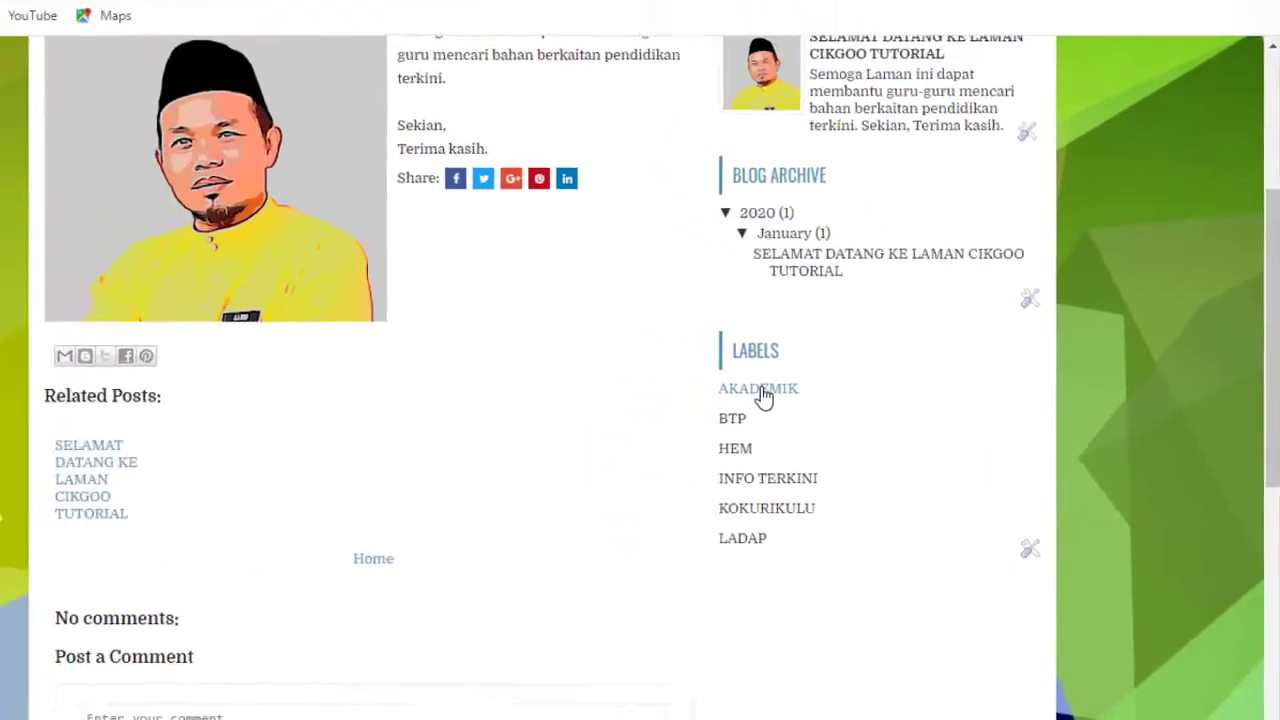
left_click(763, 396)
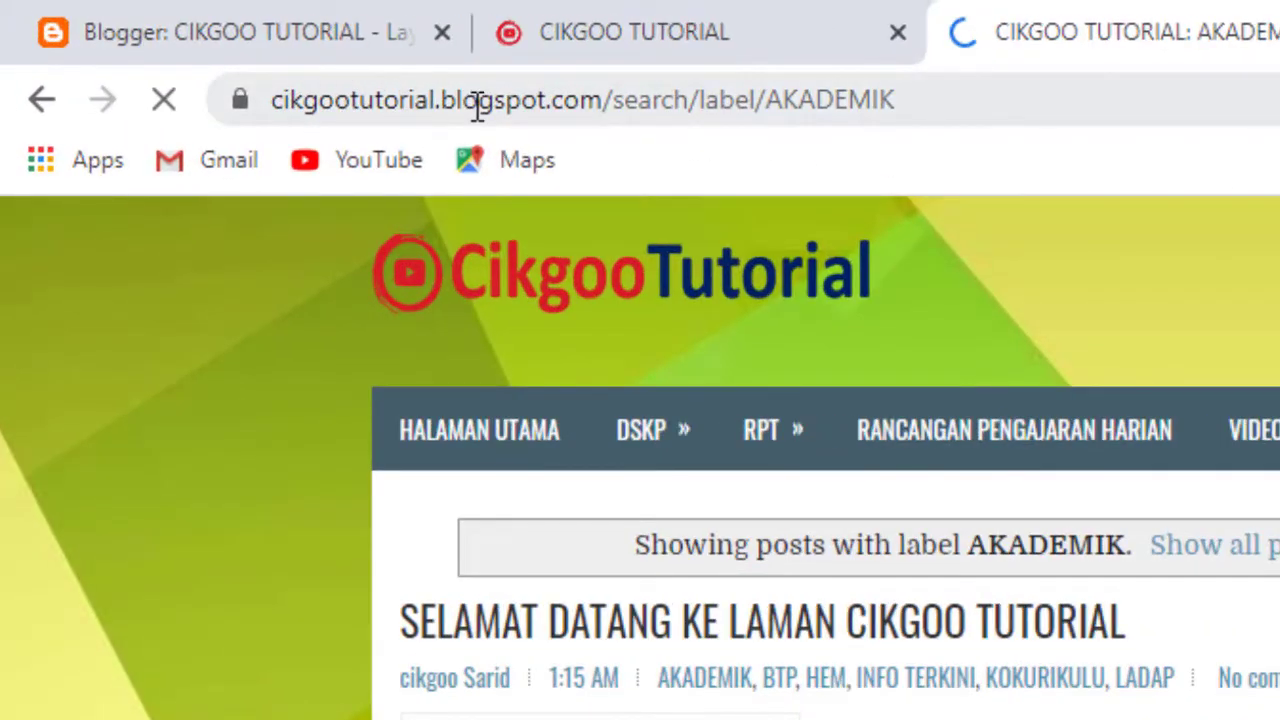
left_click(930, 100)
right_click(930, 100)
left_click(1000, 311)
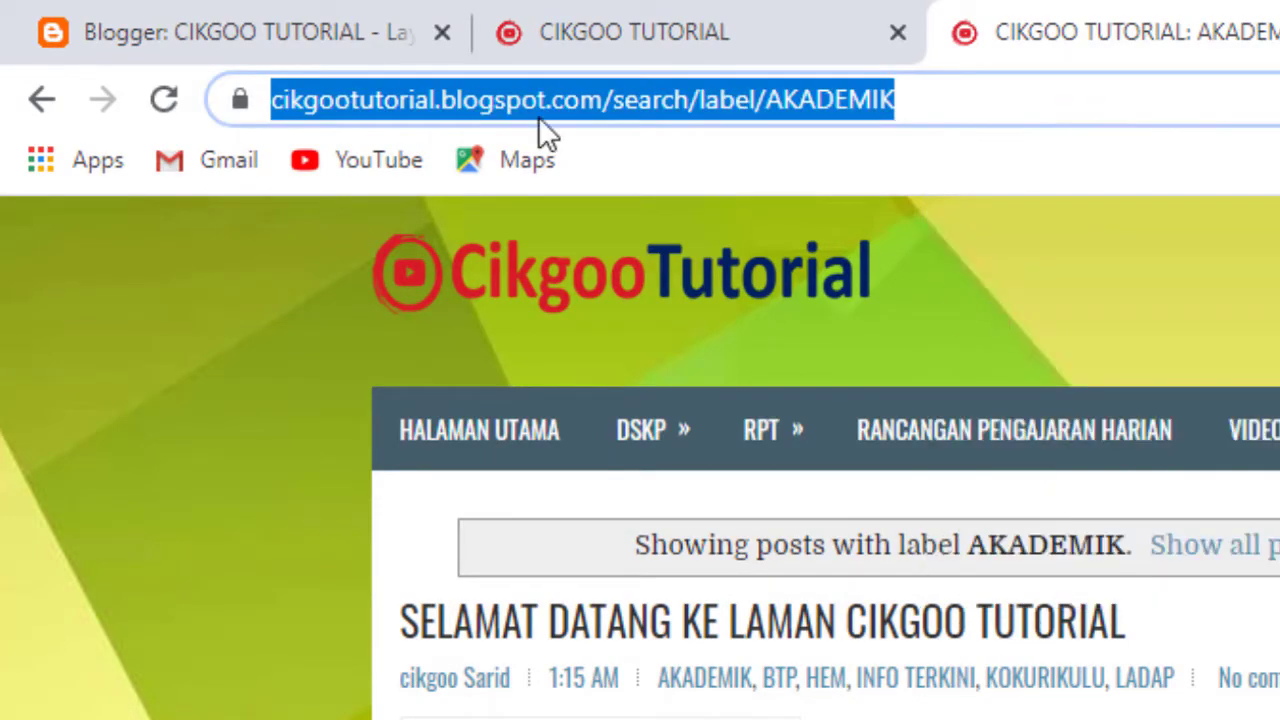
Open the blog theme's HTML for editing and search the code for AKADEMIK.
left_click(295, 28)
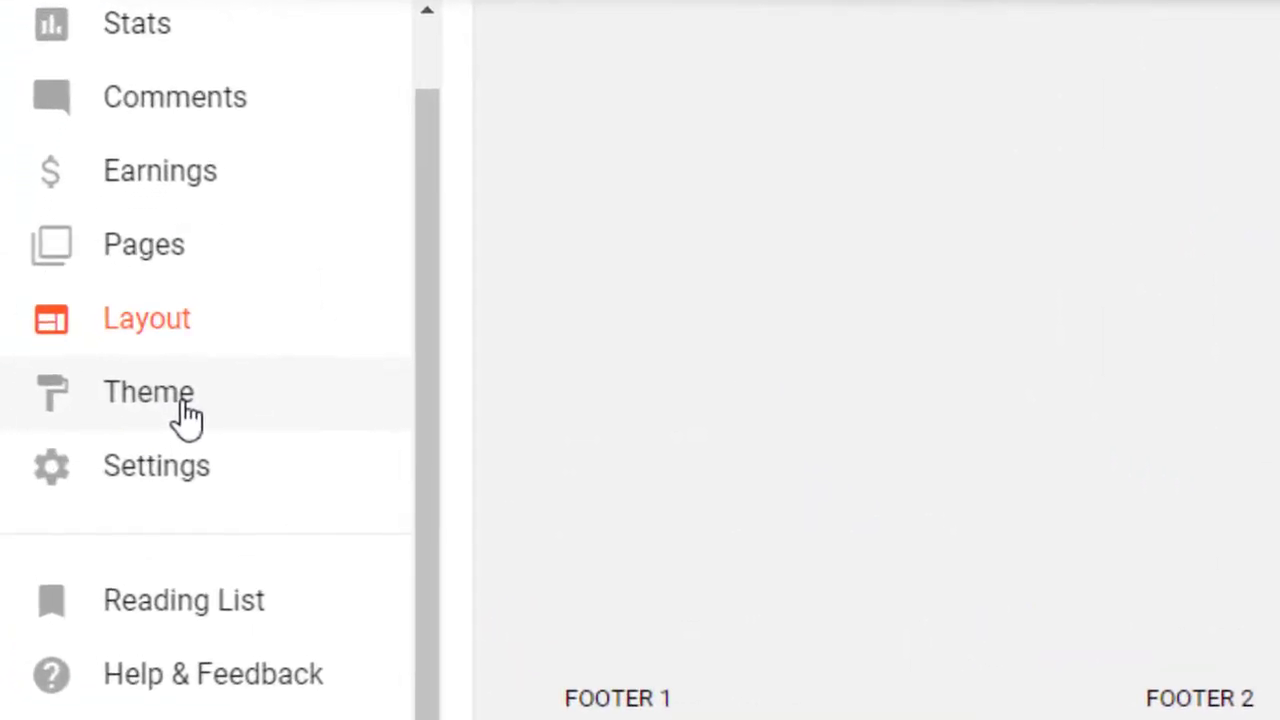
left_click(93, 435)
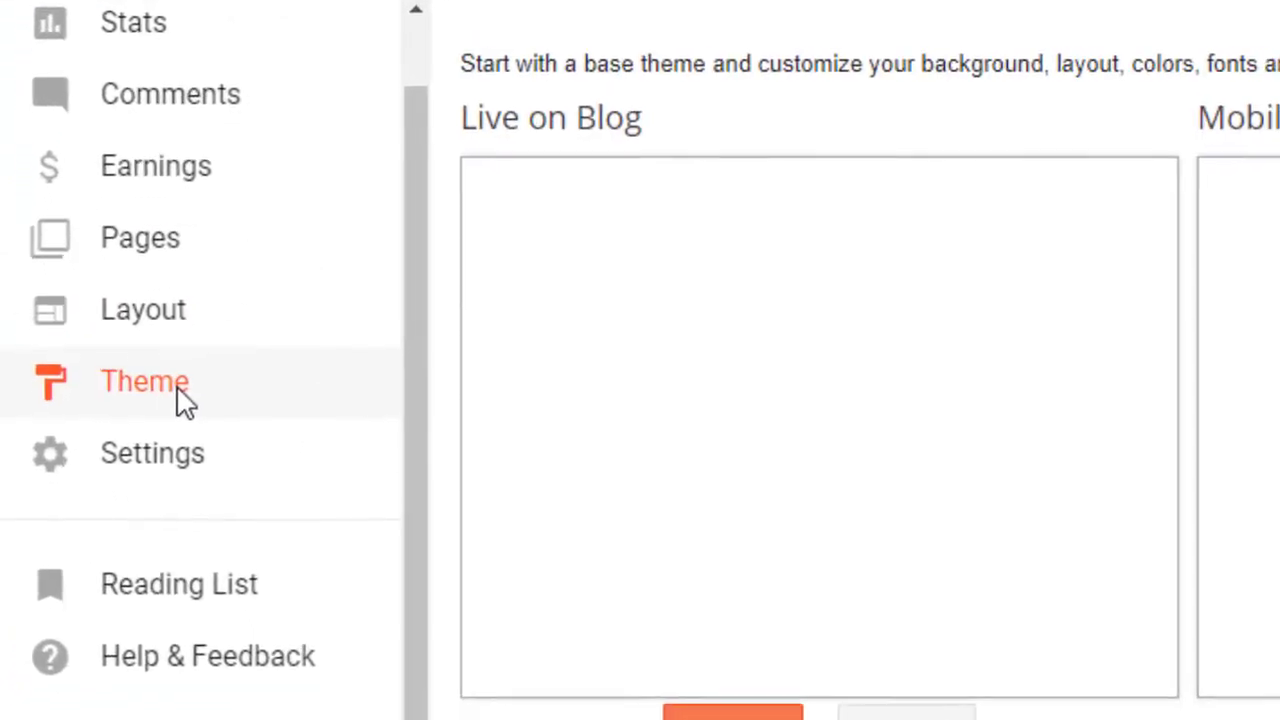
left_click(915, 718)
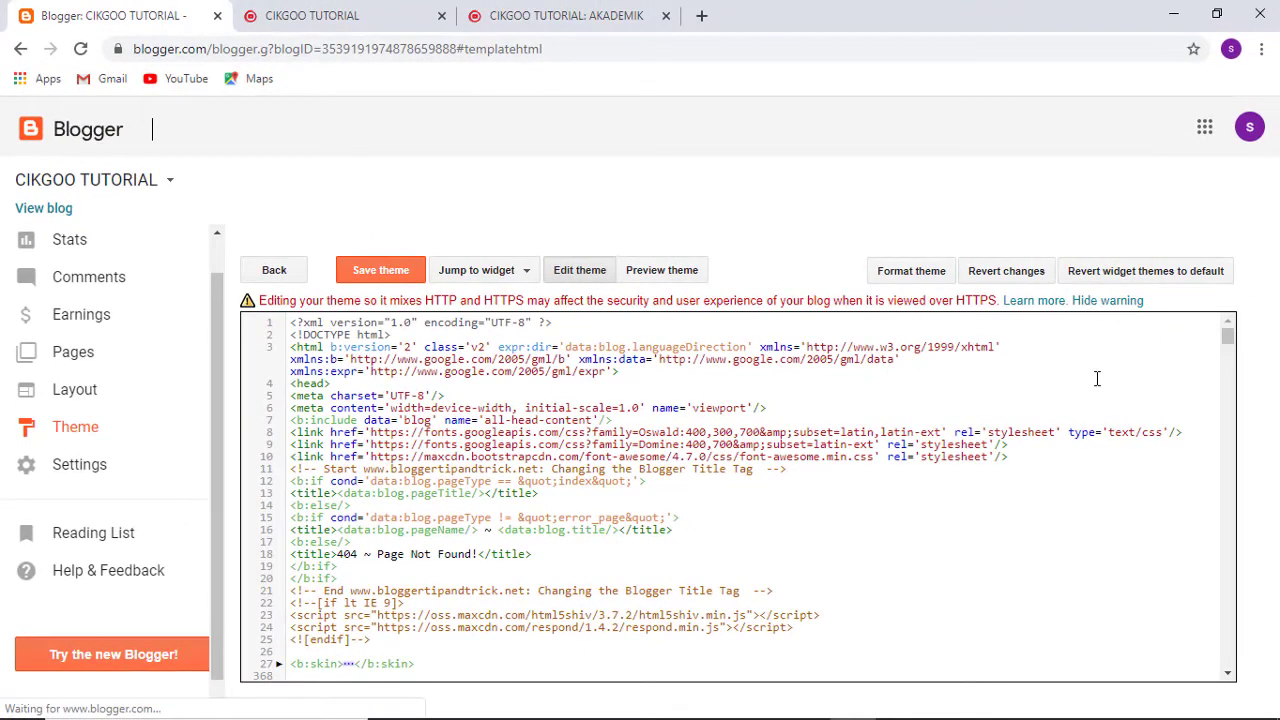
key("ctrl+f")
type("AKA")
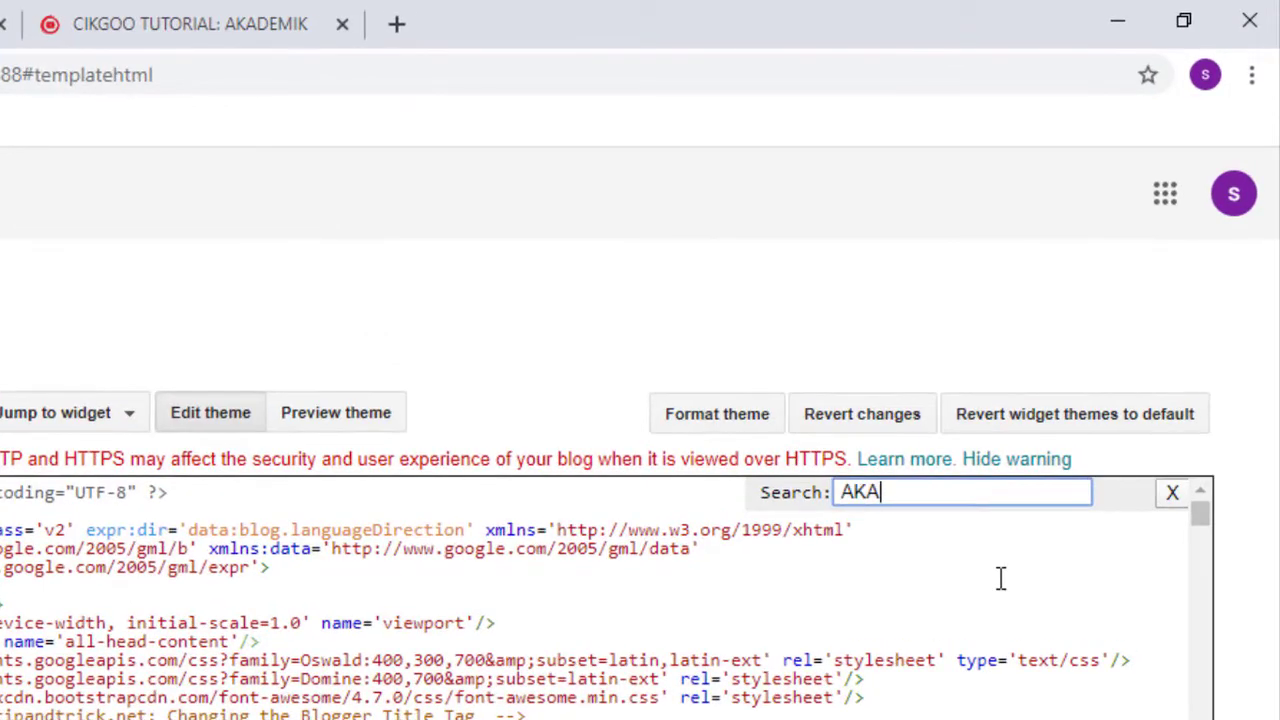
type("DEMIK")
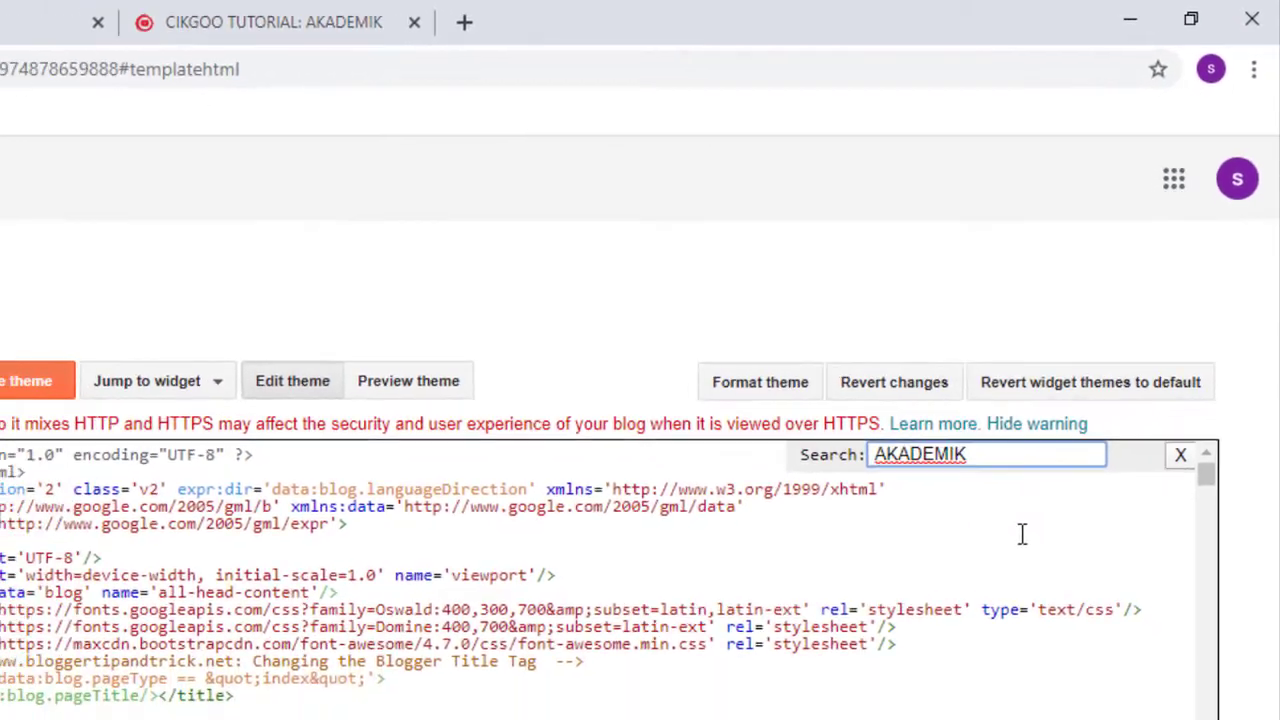
key("Return")
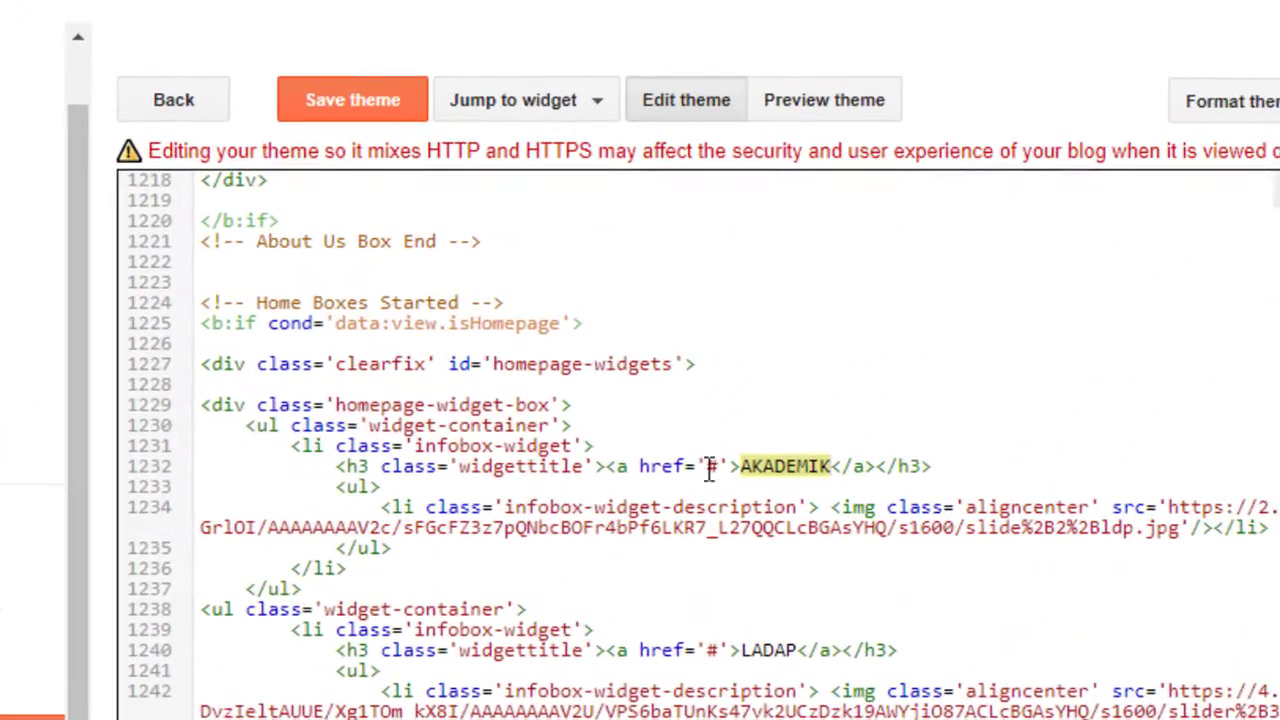
Paste the copied AKADEMIK label address into the link of the AKADEMIK heading in the Home Boxes code.
left_click(639, 480)
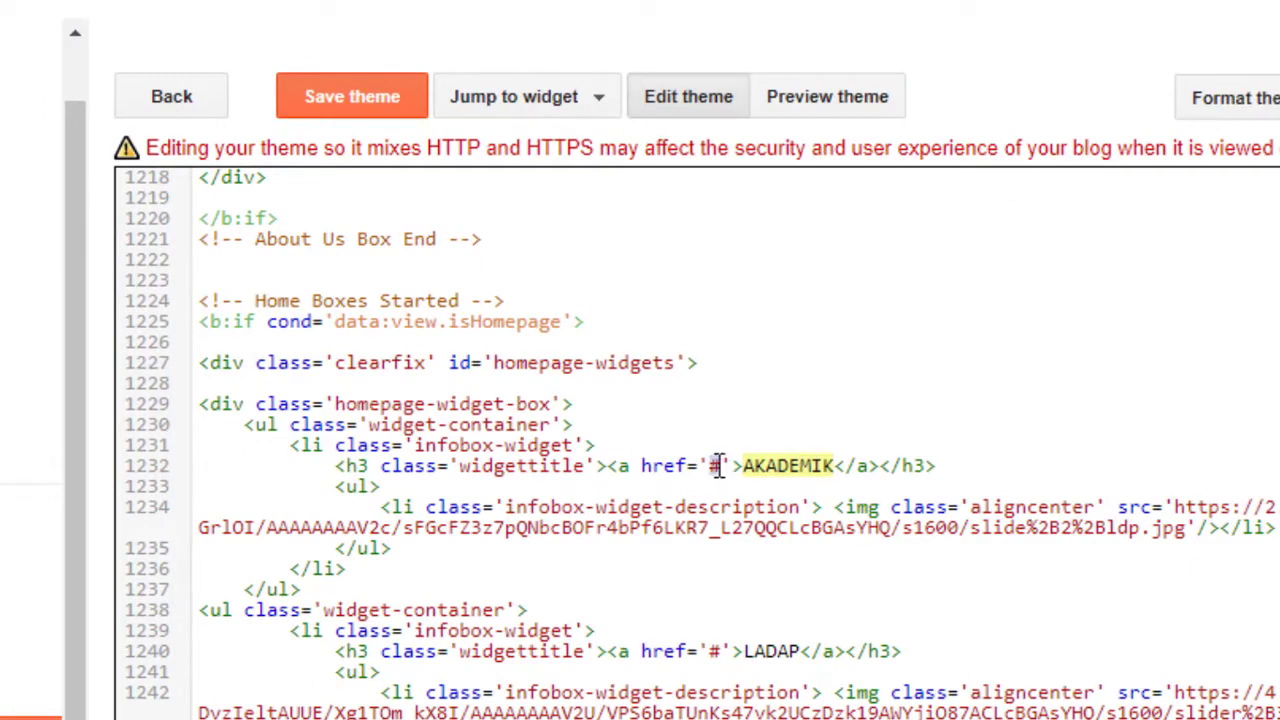
right_click(716, 465)
left_click(829, 214)
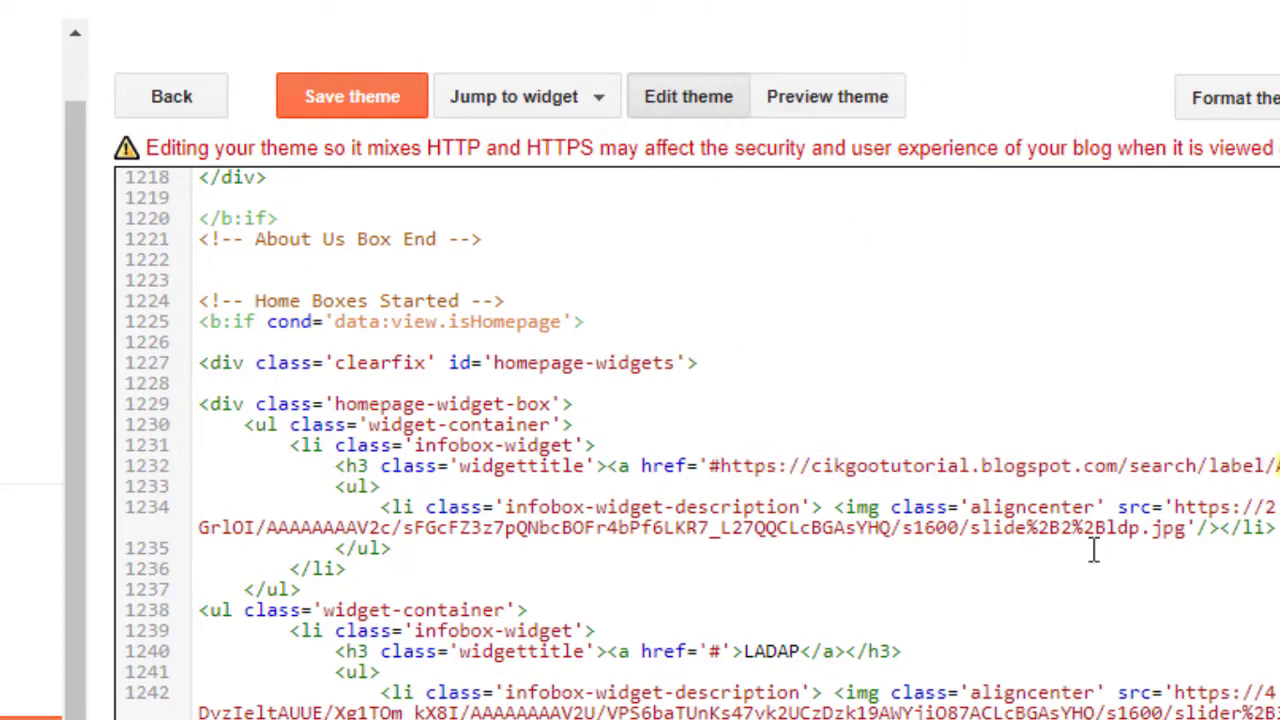
Open the LADAP label page from the blog's label list and copy its web address.
scroll(1157, 582, "down", 5)
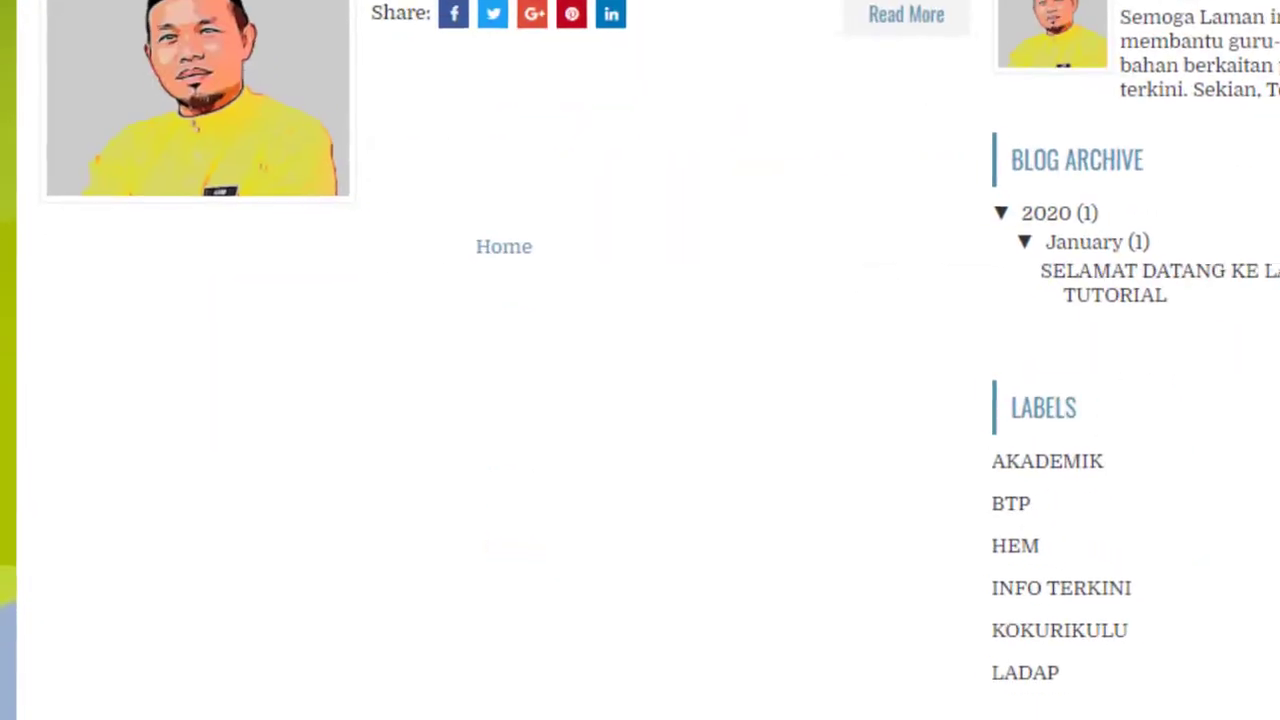
left_click(948, 622)
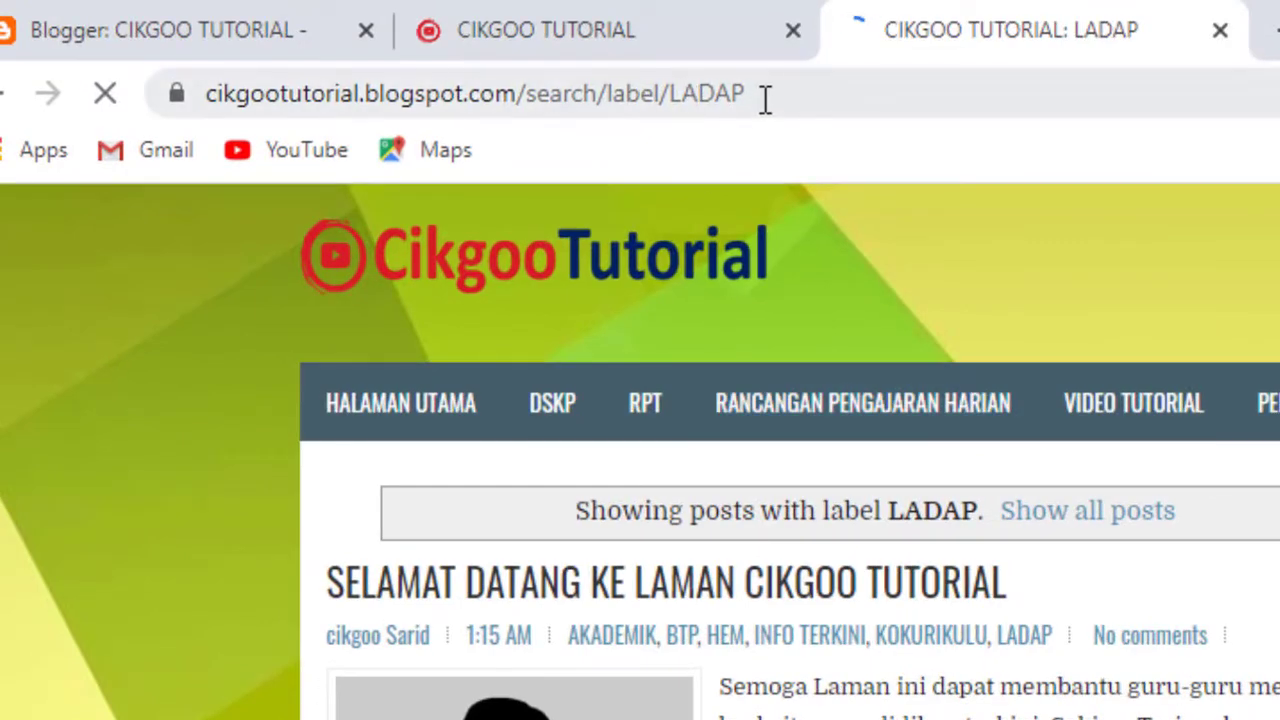
left_click(764, 98)
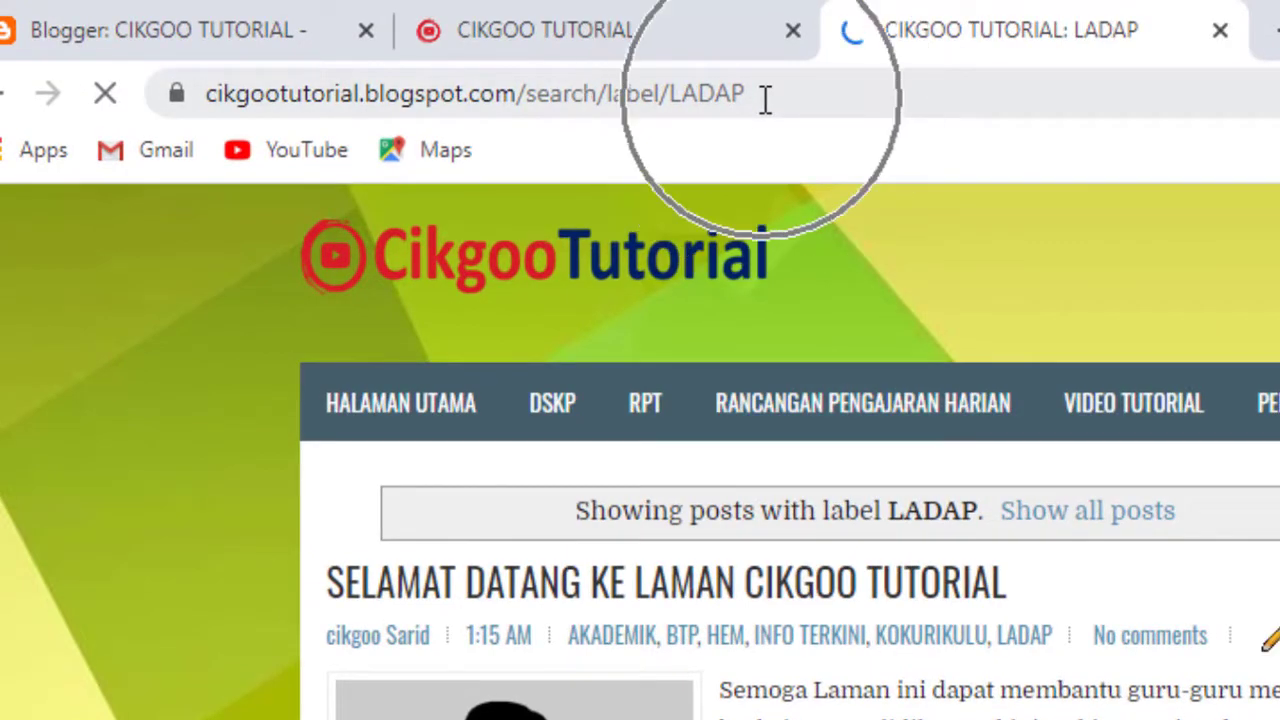
right_click(764, 98)
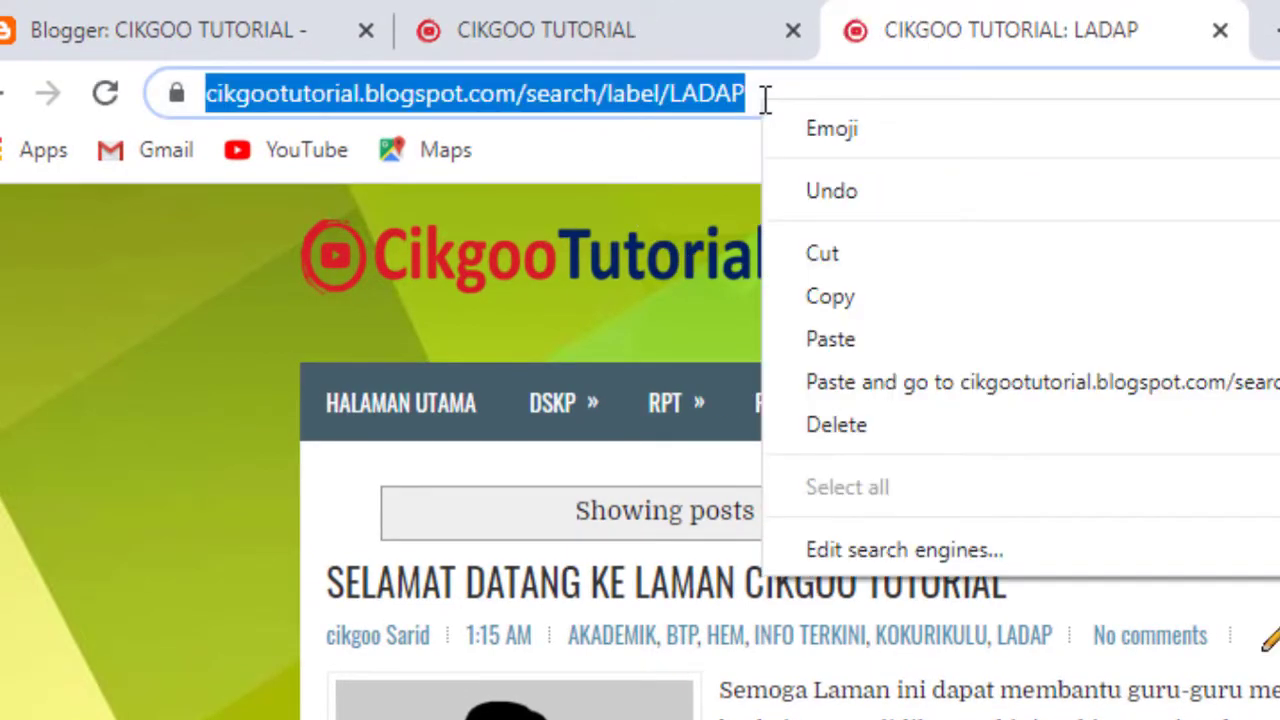
left_click(846, 302)
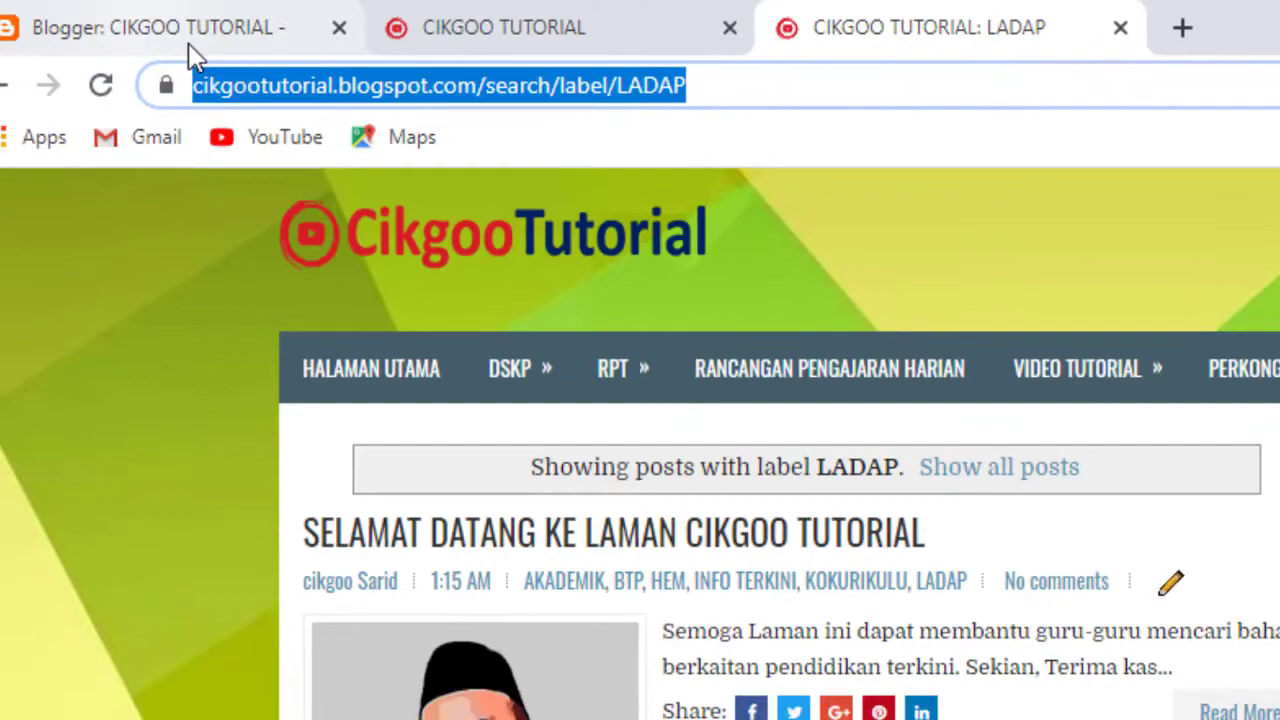
left_click(185, 35)
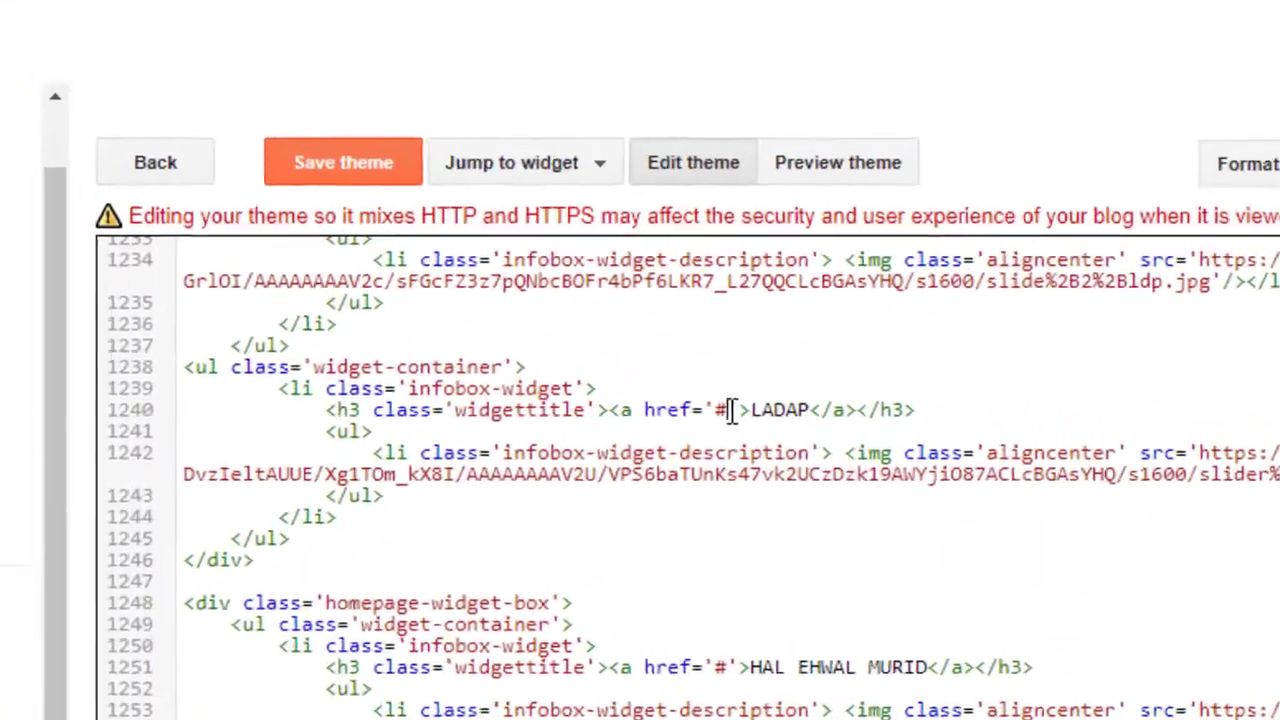
right_click(737, 410)
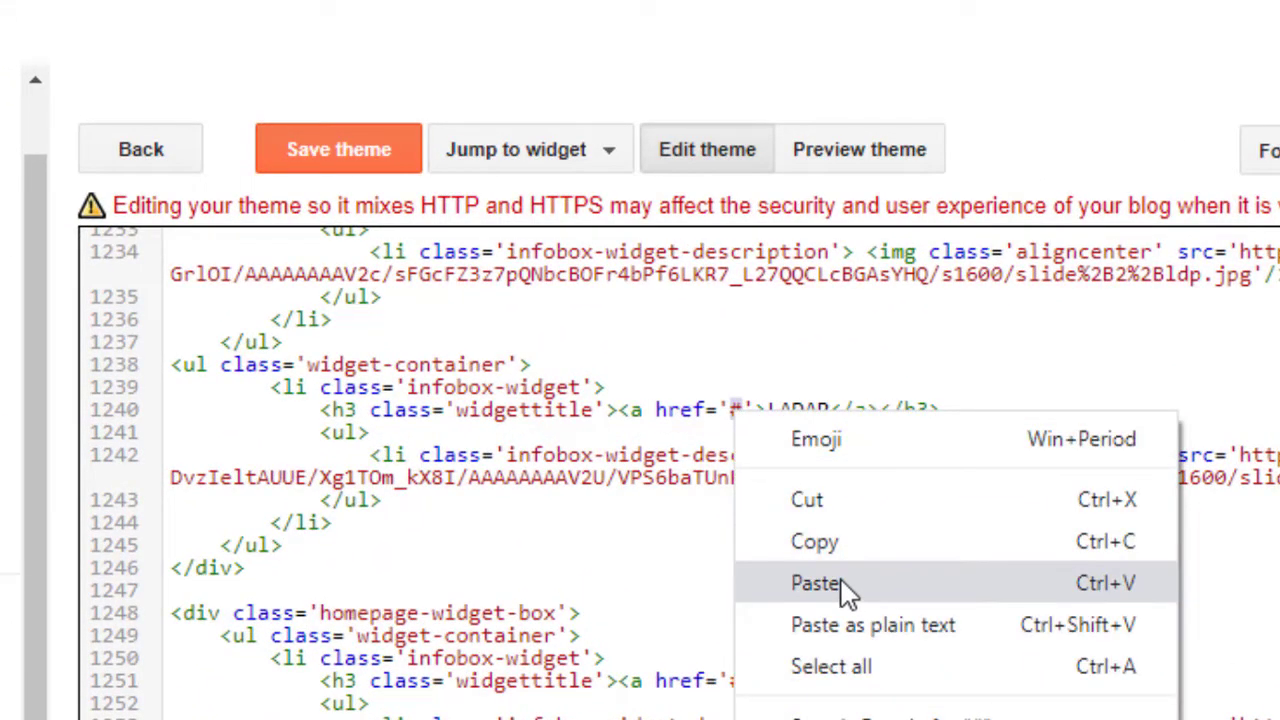
left_click(846, 586)
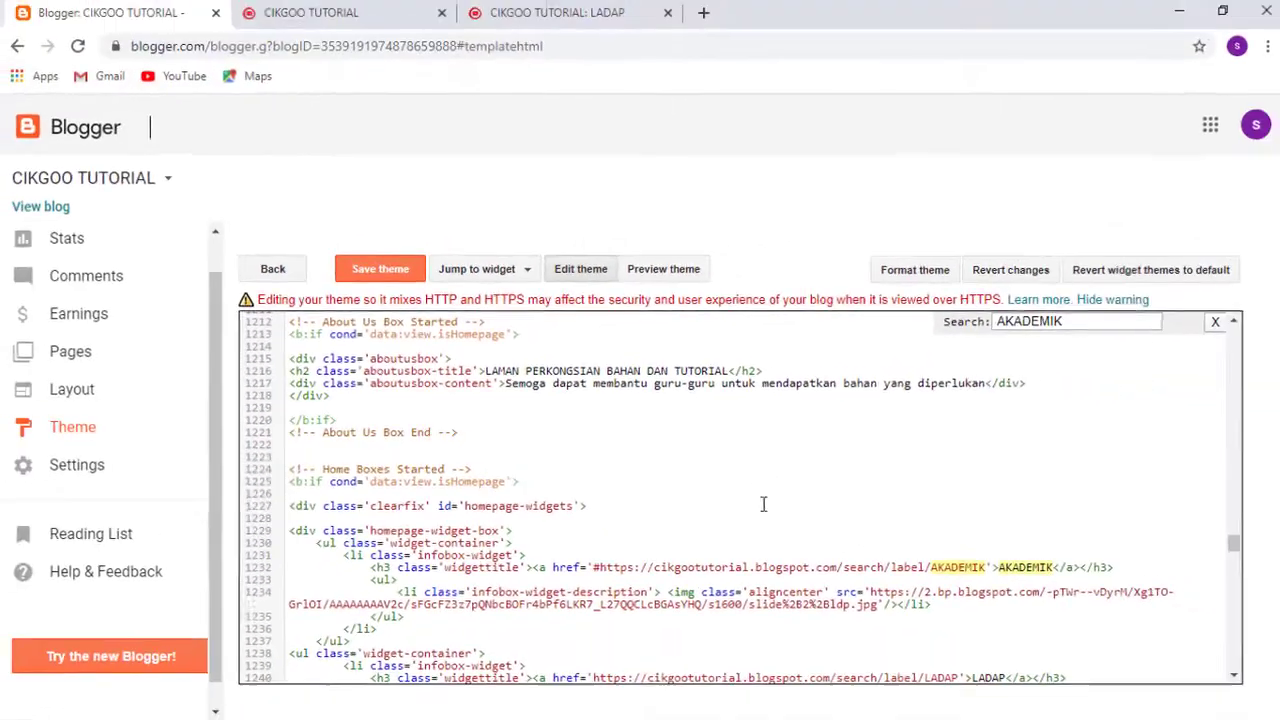
Review the heading links in the Home Boxes code and save the theme.
scroll(862, 516, "down", 1)
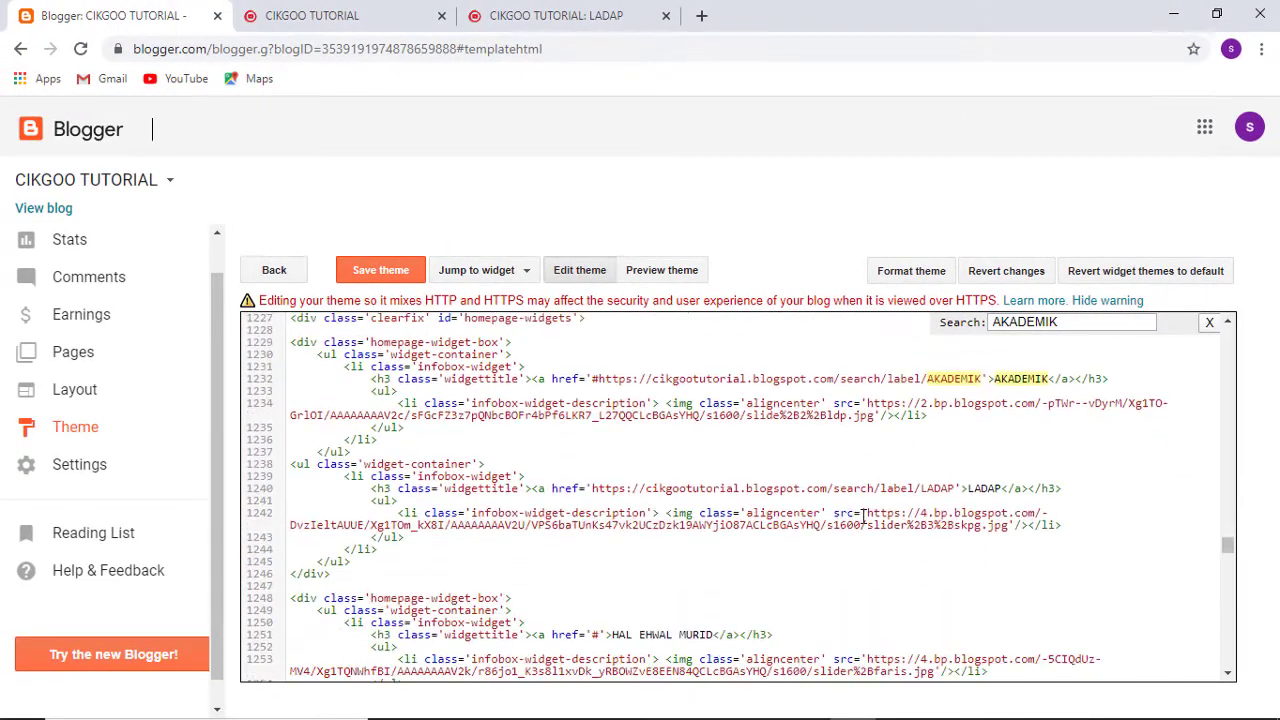
scroll(558, 428, "up", 4)
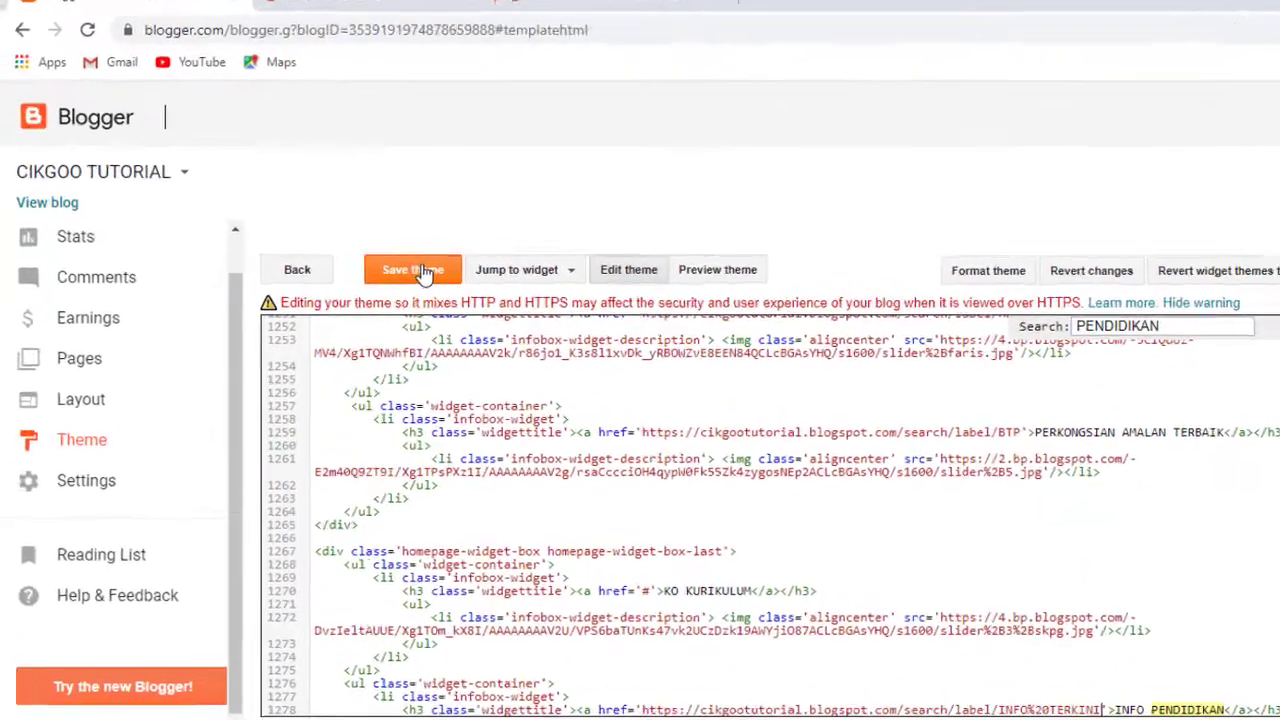
left_click(429, 277)
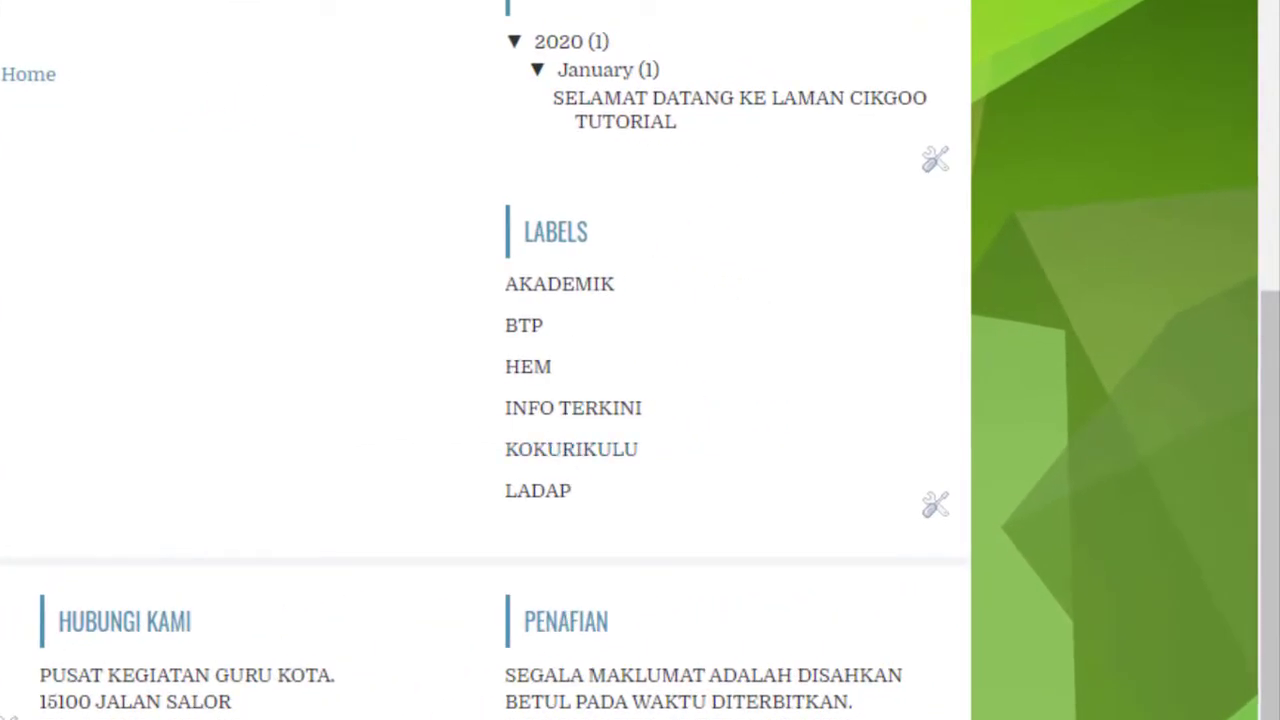
Open the KOKURIKULU label page from the blog's label list and copy its web address.
left_click(595, 458)
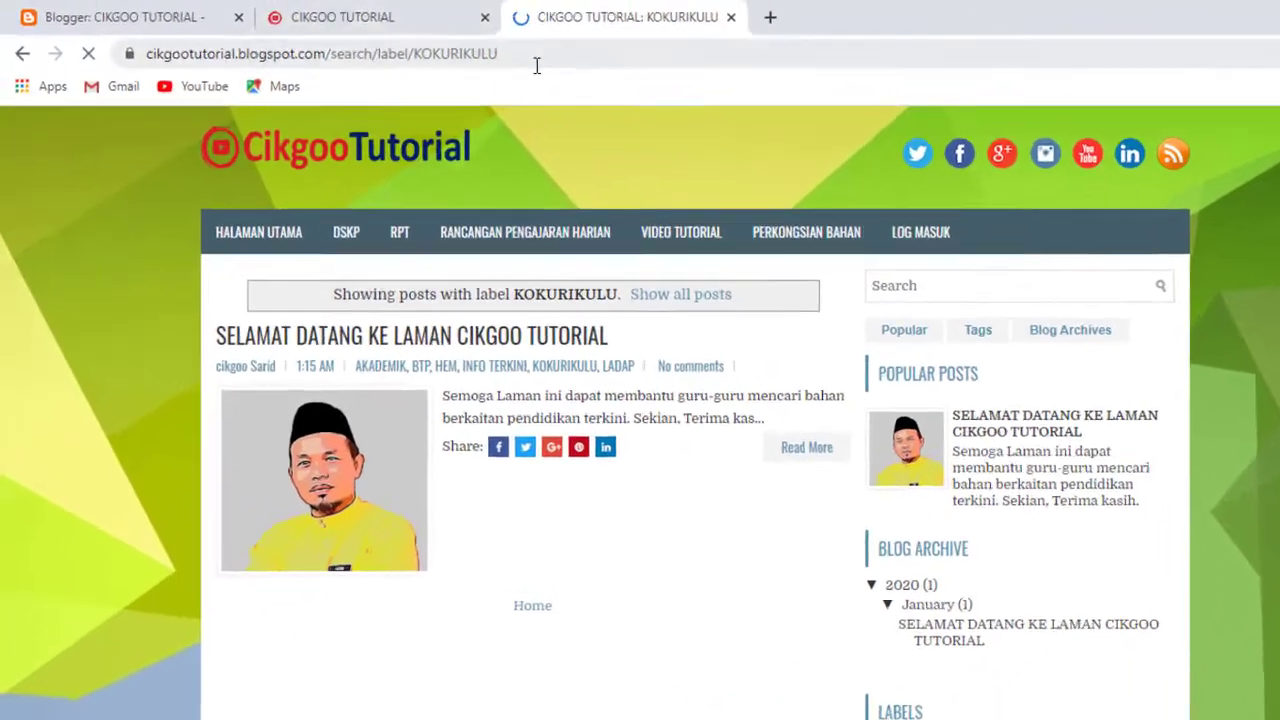
left_click(538, 58)
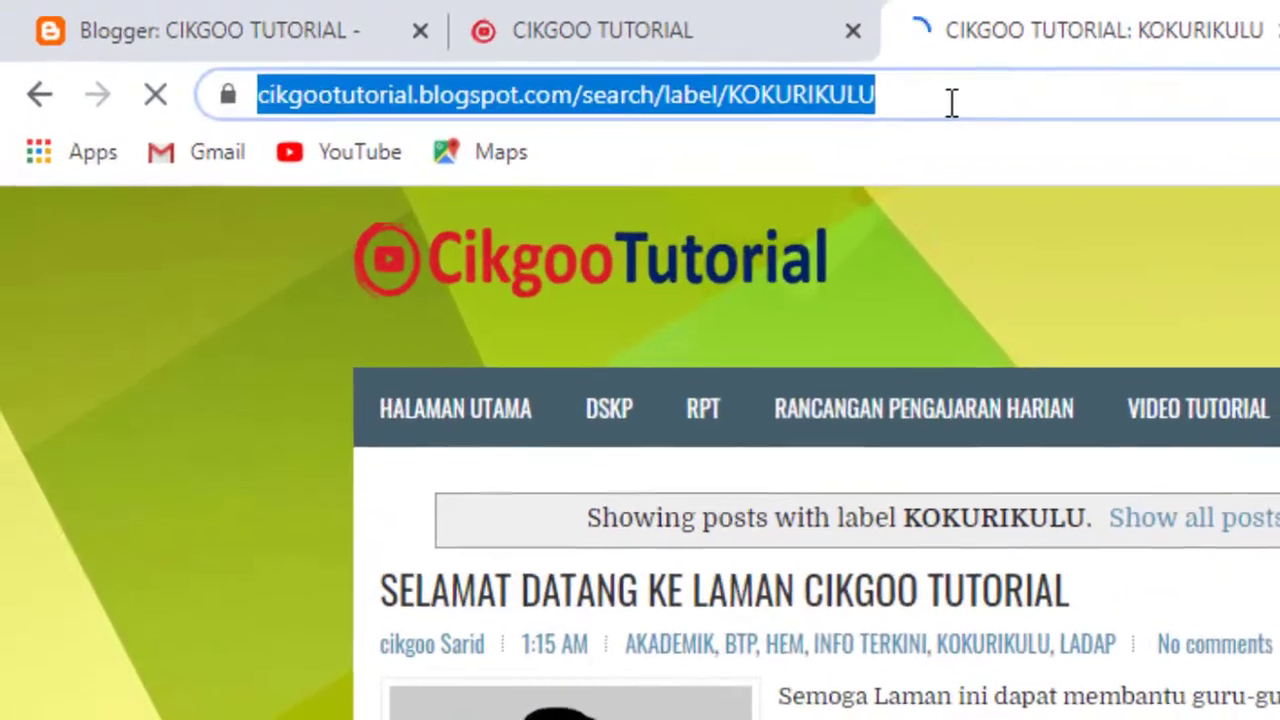
right_click(952, 103)
left_click(1074, 303)
left_click(286, 34)
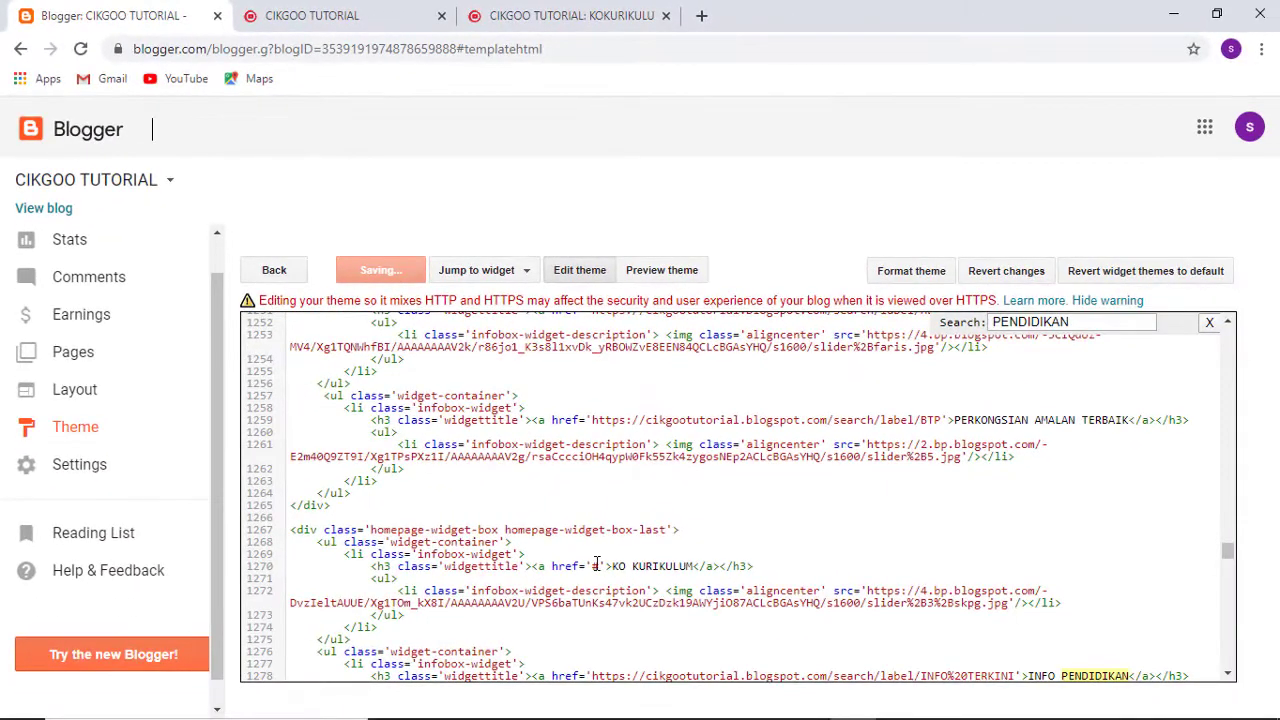
double_click(596, 566)
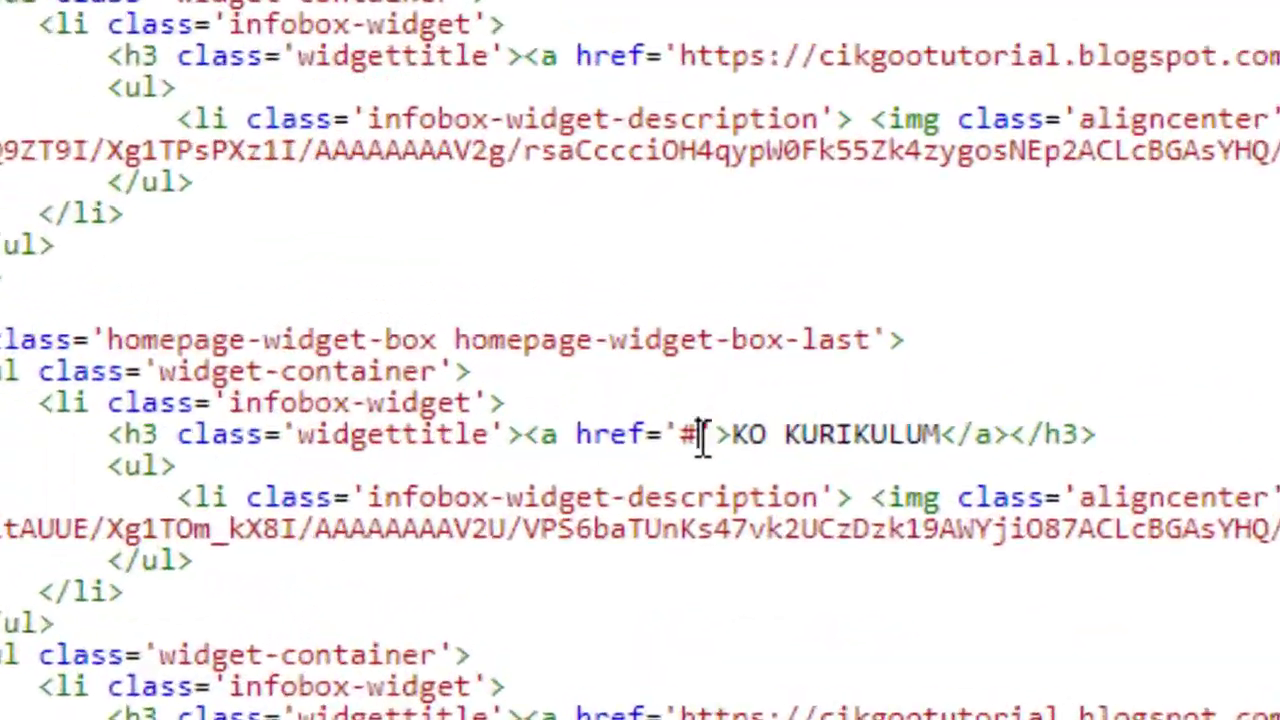
right_click(598, 570)
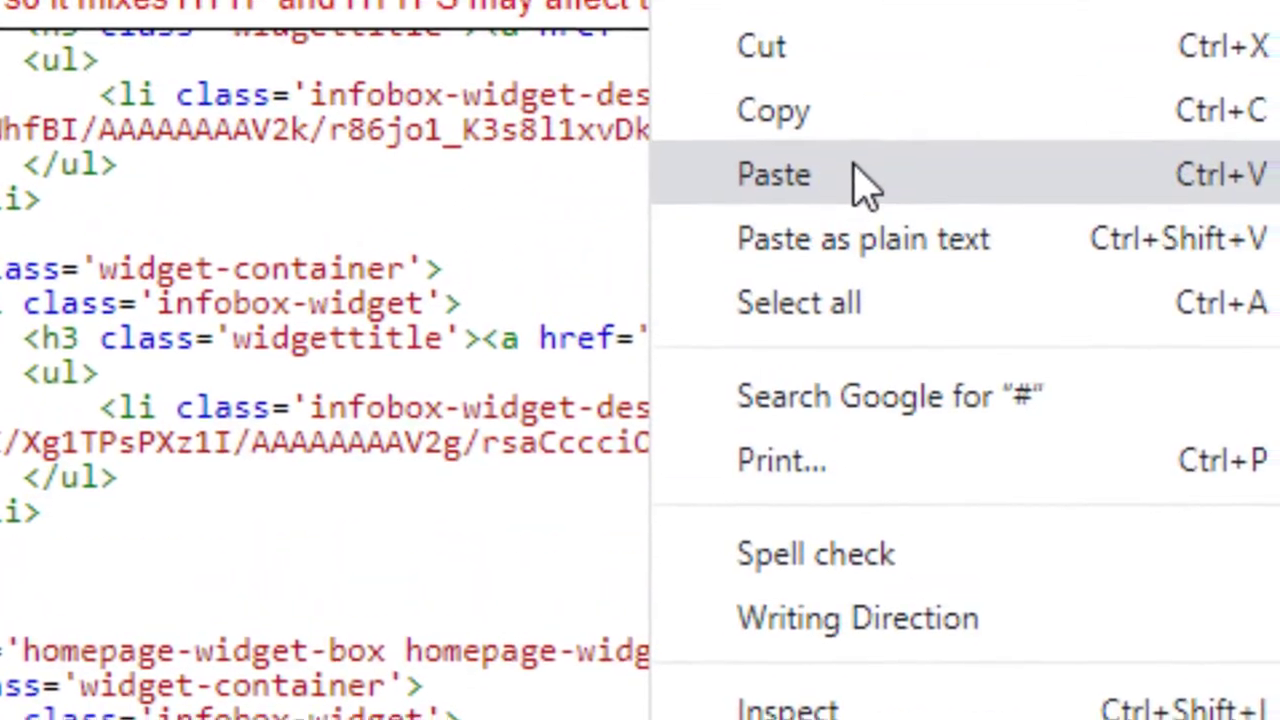
left_click(860, 183)
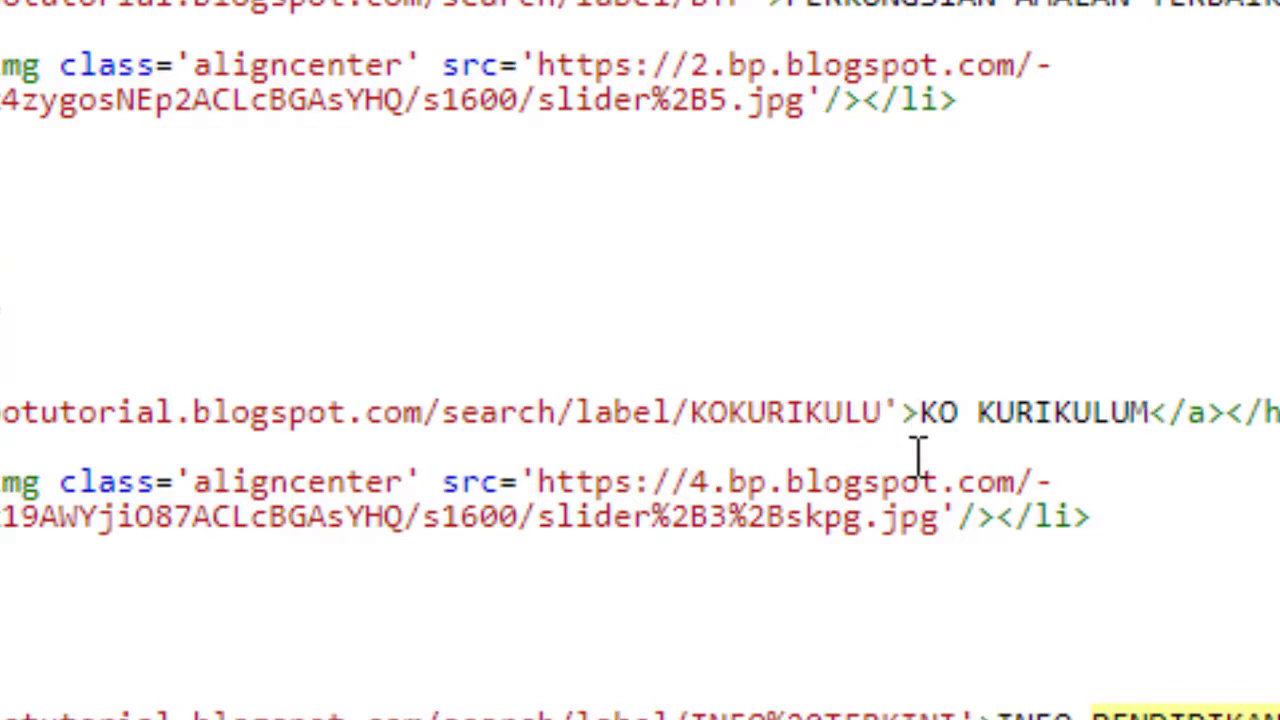
type("M")
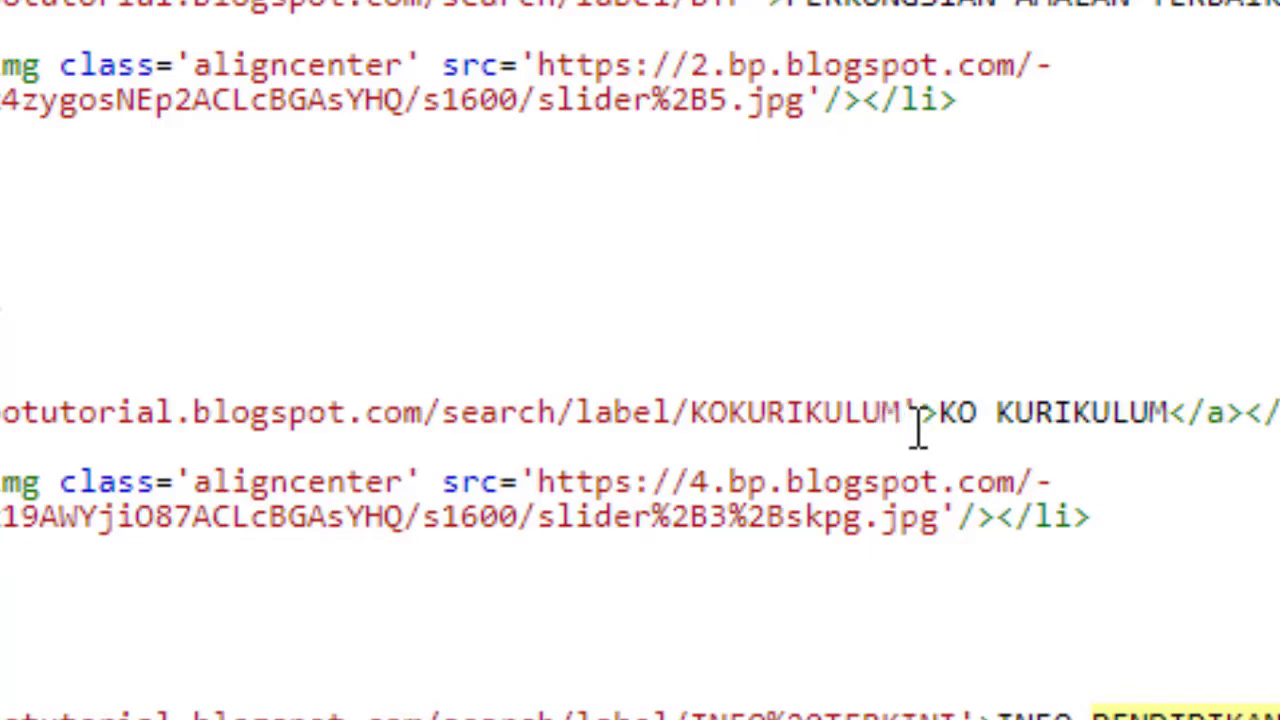
left_click(412, 360)
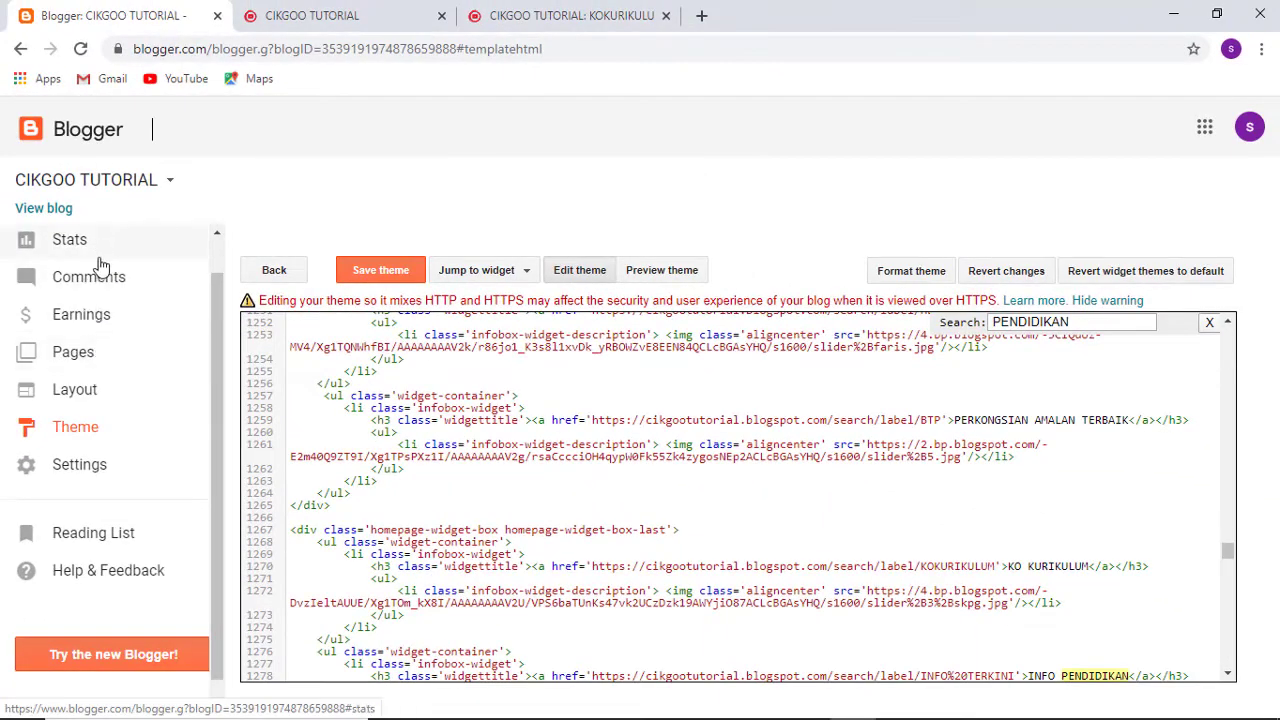
Open the post SELAMAT DATANG KE LAMAN CIKGOO TUTORIAL for editing from the blog's post list.
scroll(130, 320, "up", 2)
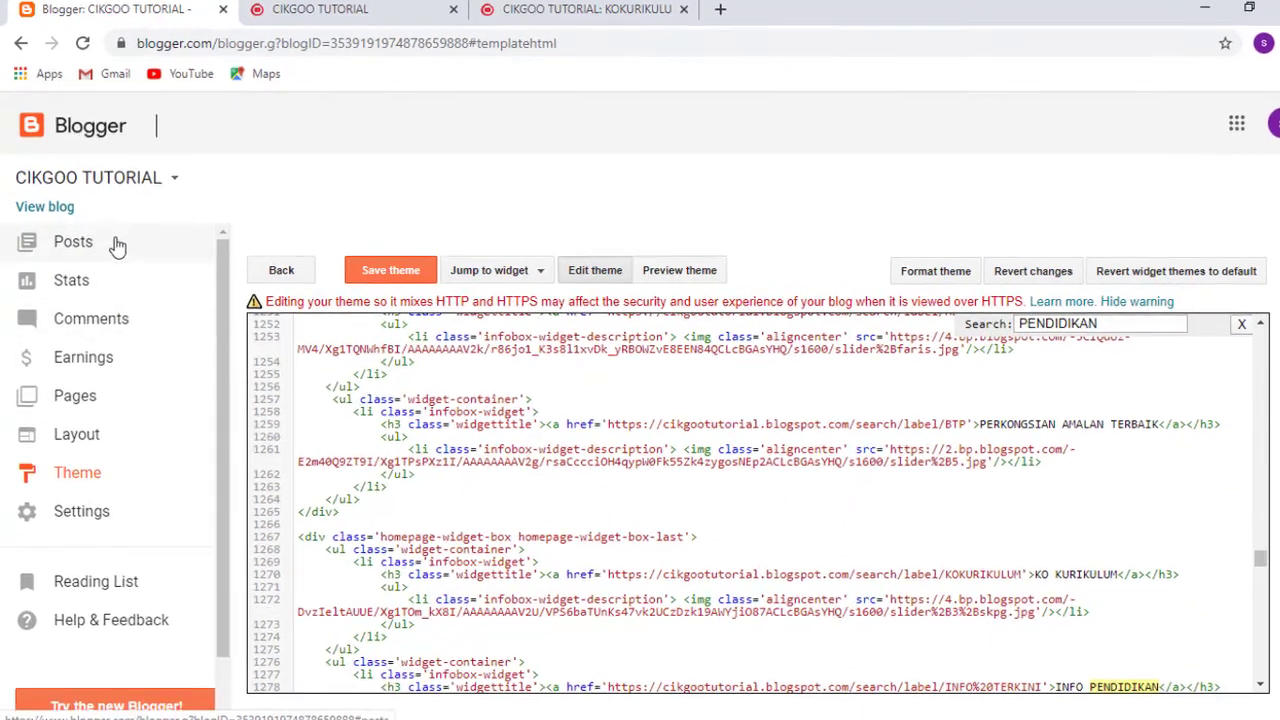
left_click(220, 232)
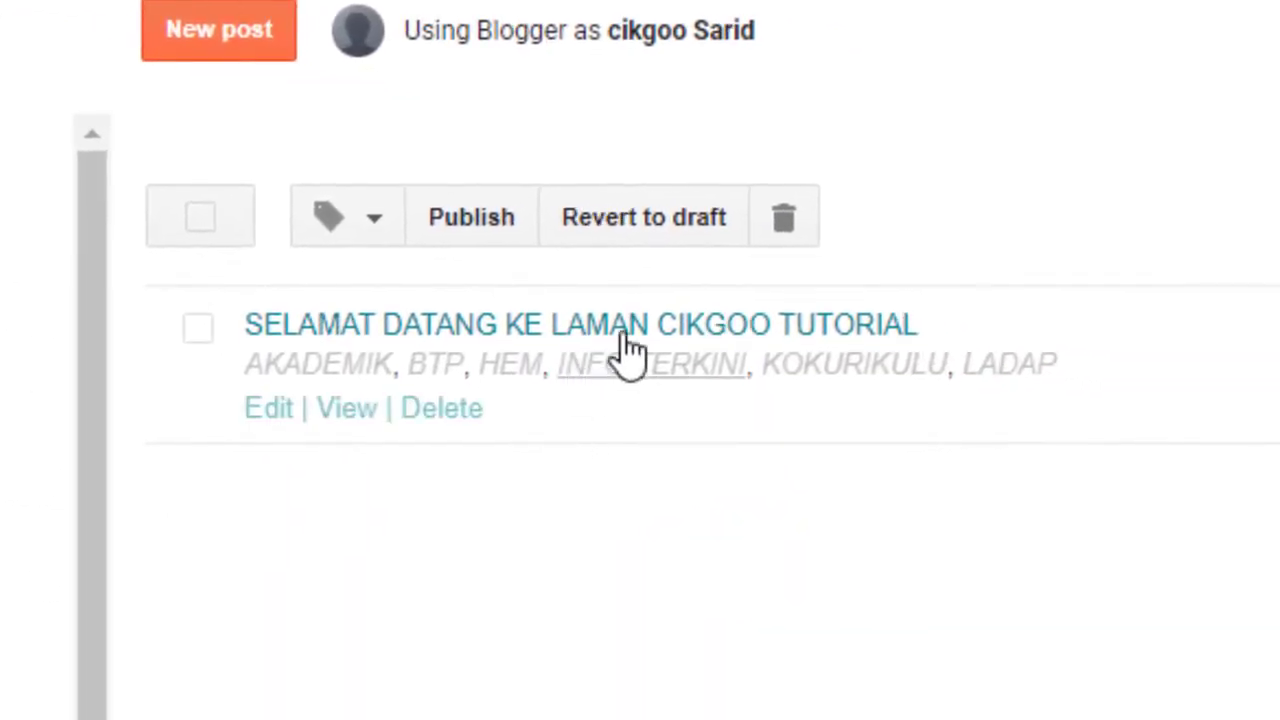
left_click(620, 325)
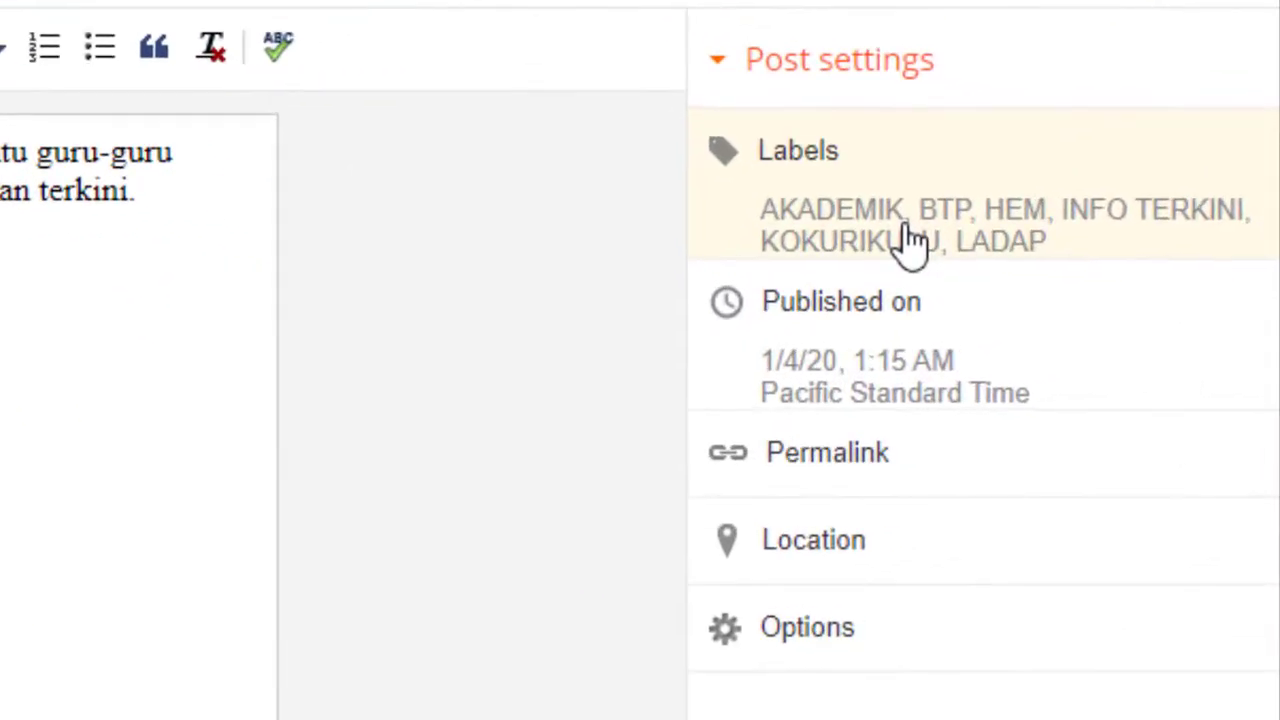
Correct the spelling of the co-curriculum label in the post's labels to KOKURIKULUM and update the post.
double_click(851, 214)
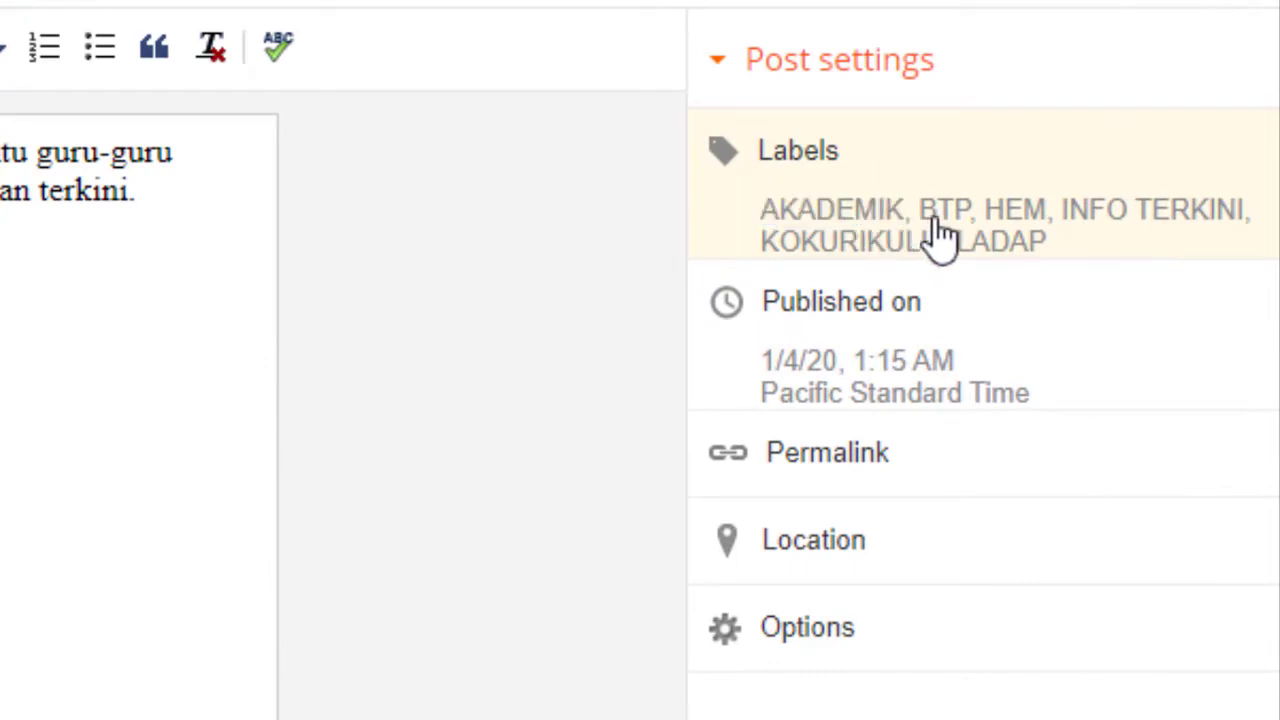
left_click(811, 168)
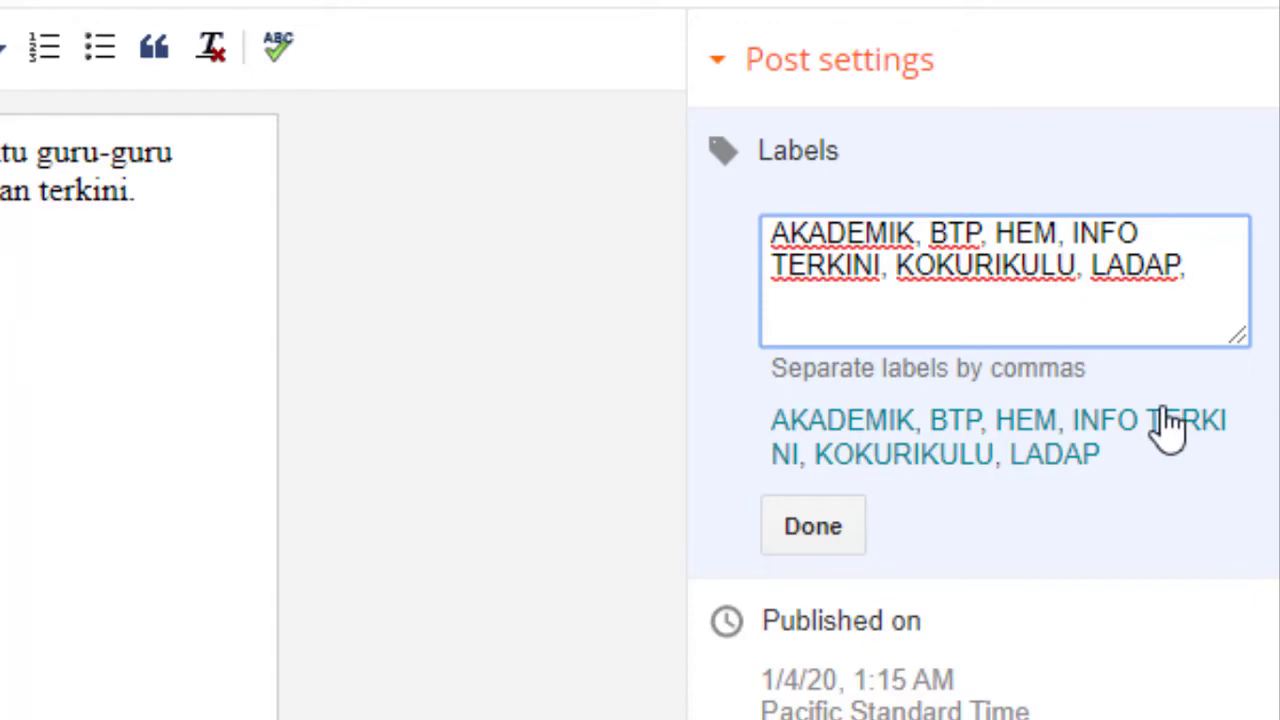
type("M")
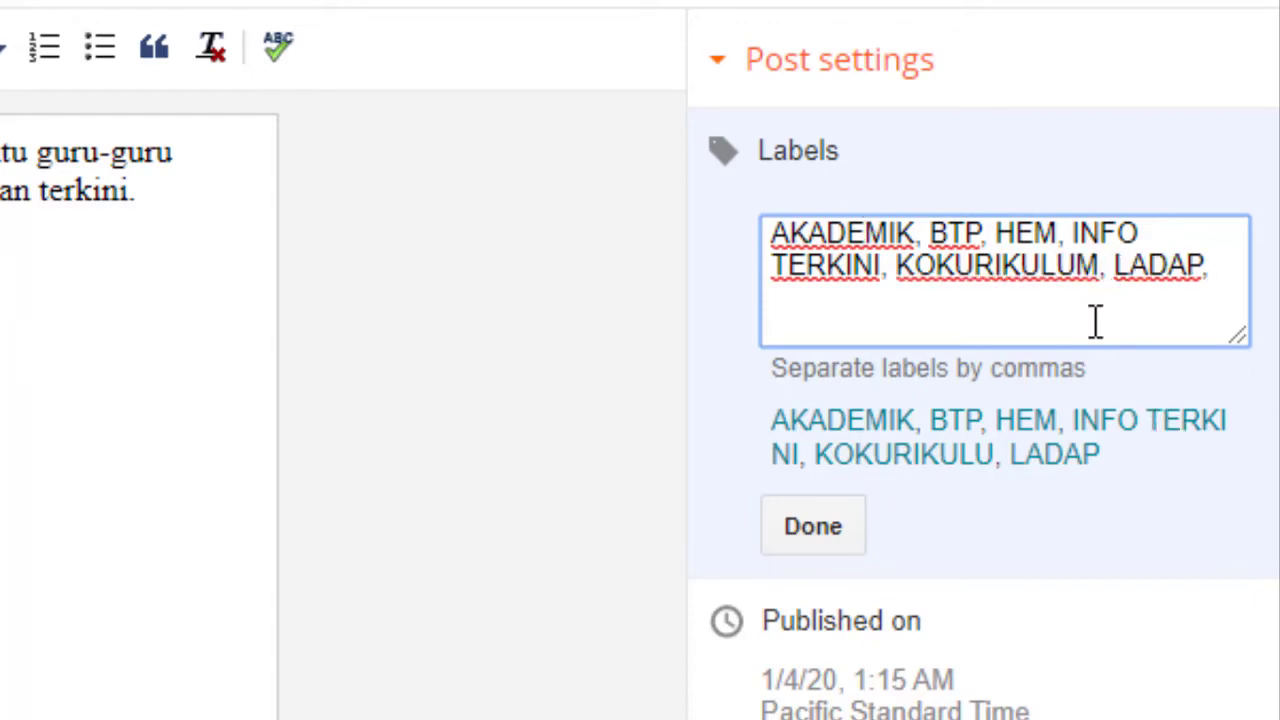
left_click(846, 530)
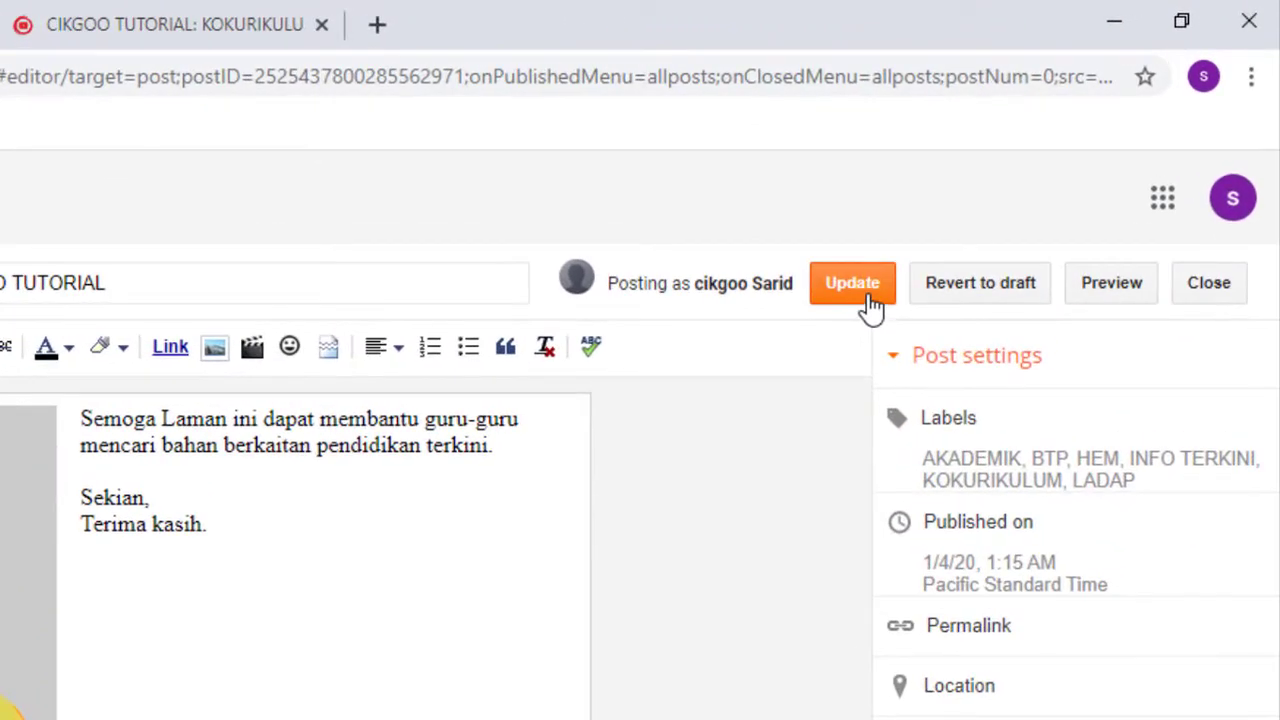
left_click(869, 298)
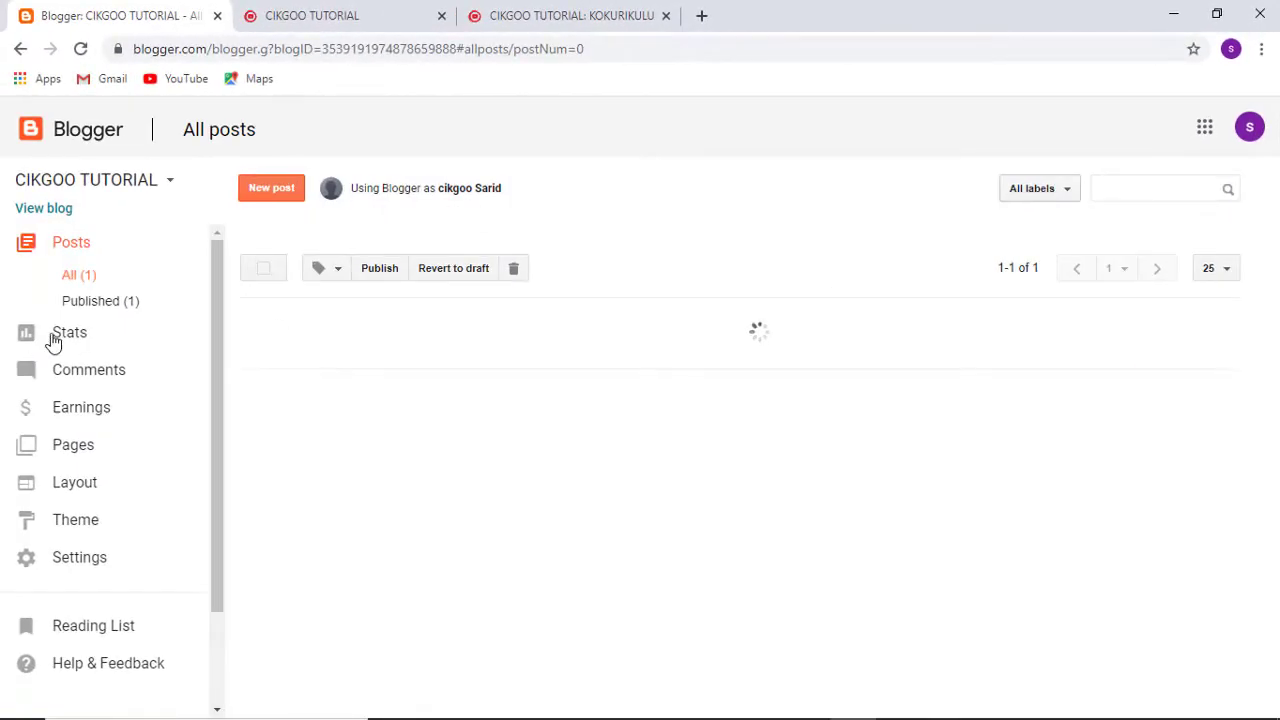
Reload the blog's home page and test the links of the AKADEMIK and HAL EHWAL MURID boxes.
left_click(305, 15)
scroll(519, 316, "up", 15)
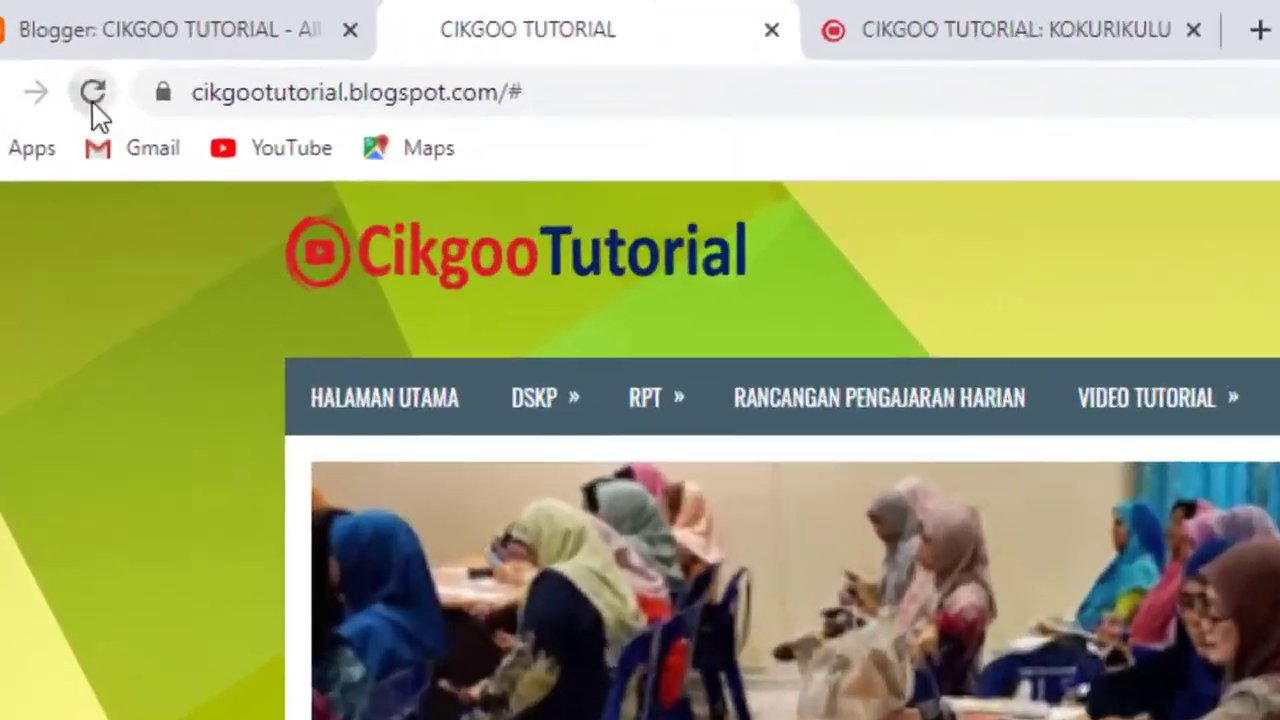
left_click(57, 49)
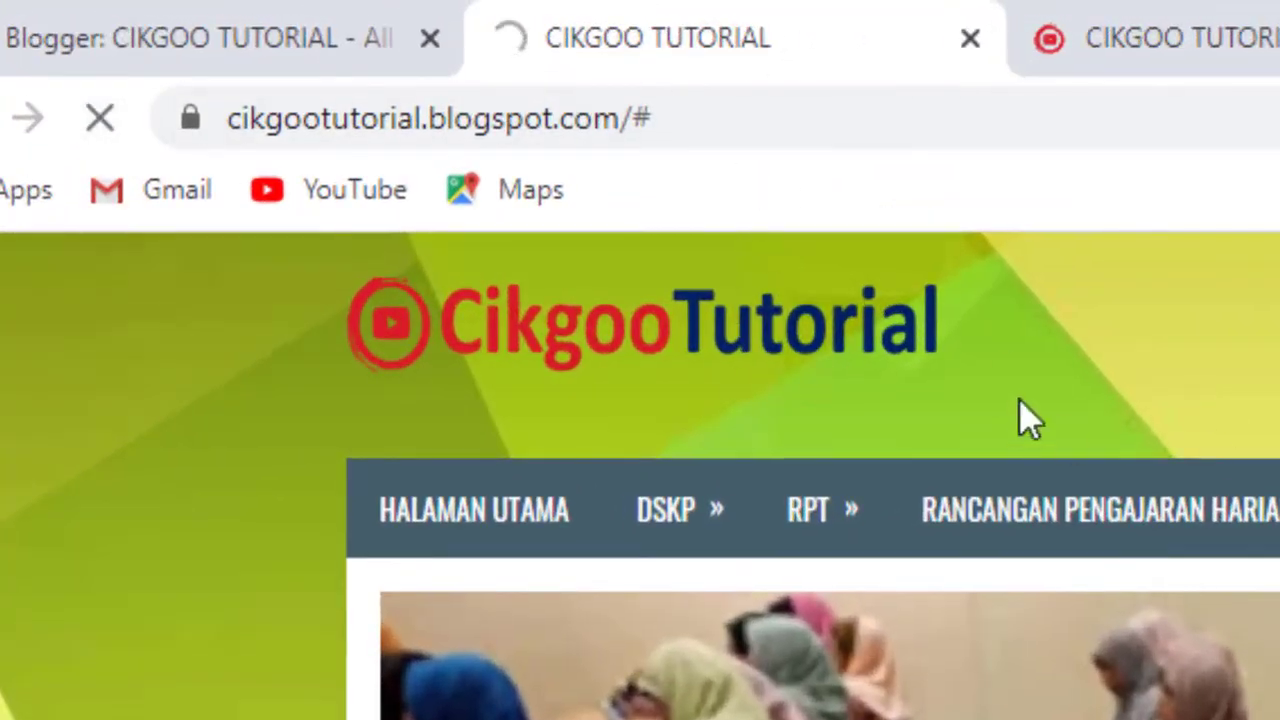
scroll(920, 625, "down", 6)
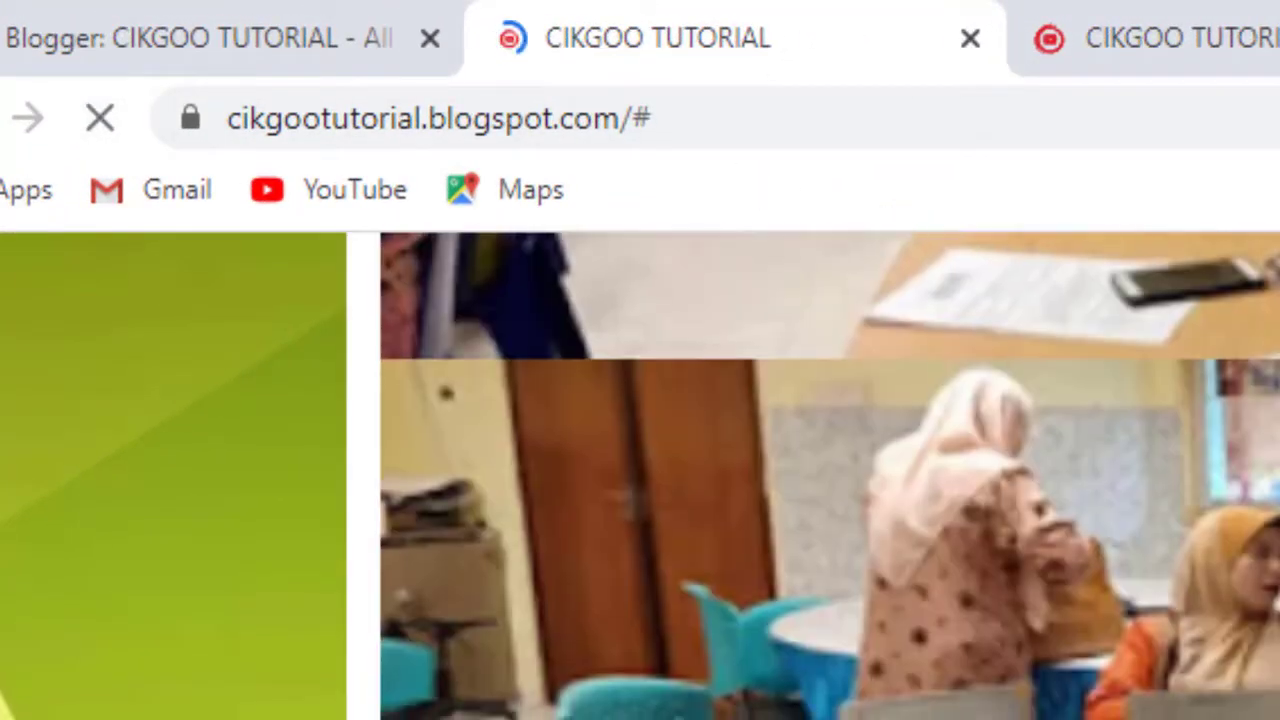
scroll(920, 630, "up", 5)
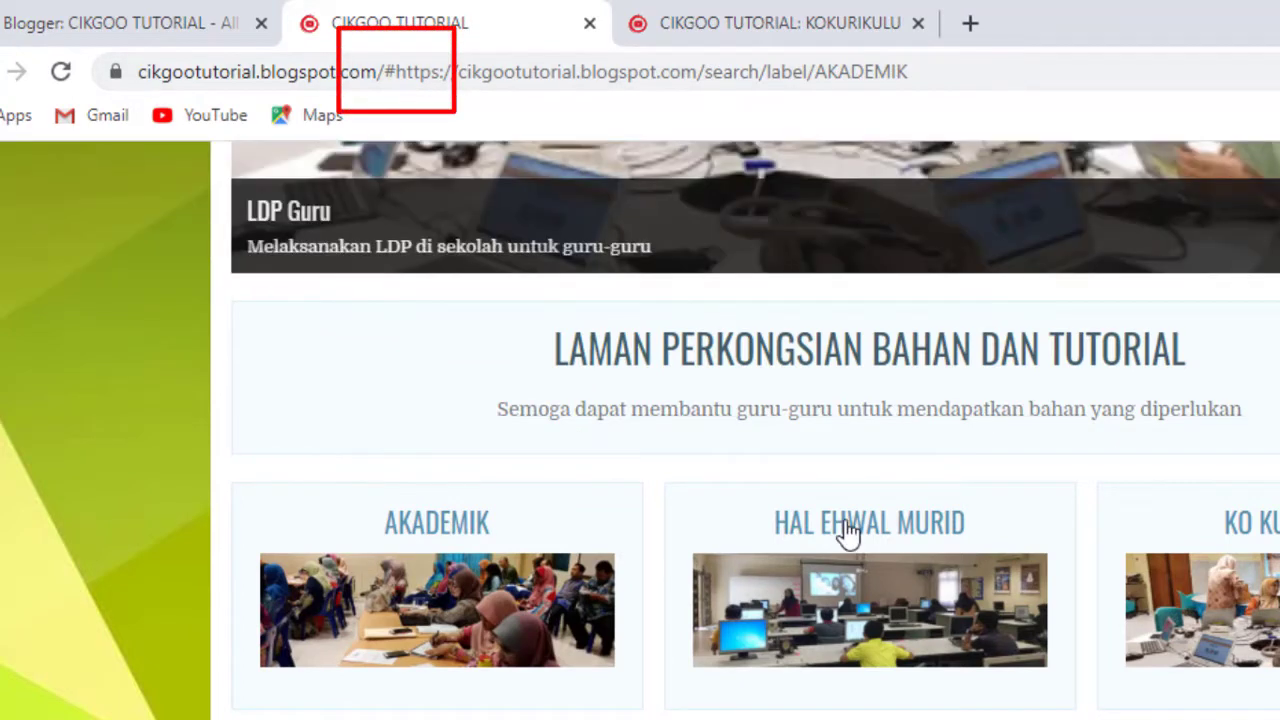
left_click(848, 533)
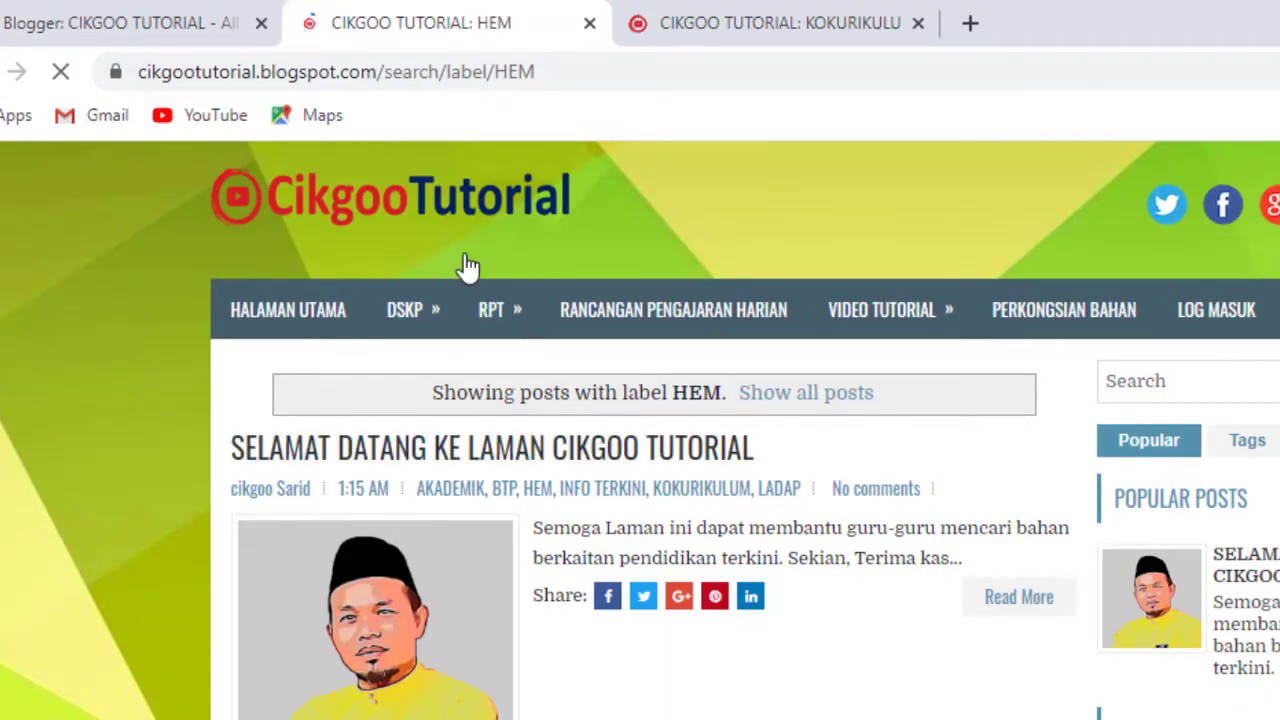
Return to the blog's home page, test the AKADEMIK box again and try removing the faulty /#https part from its web address.
left_click(468, 220)
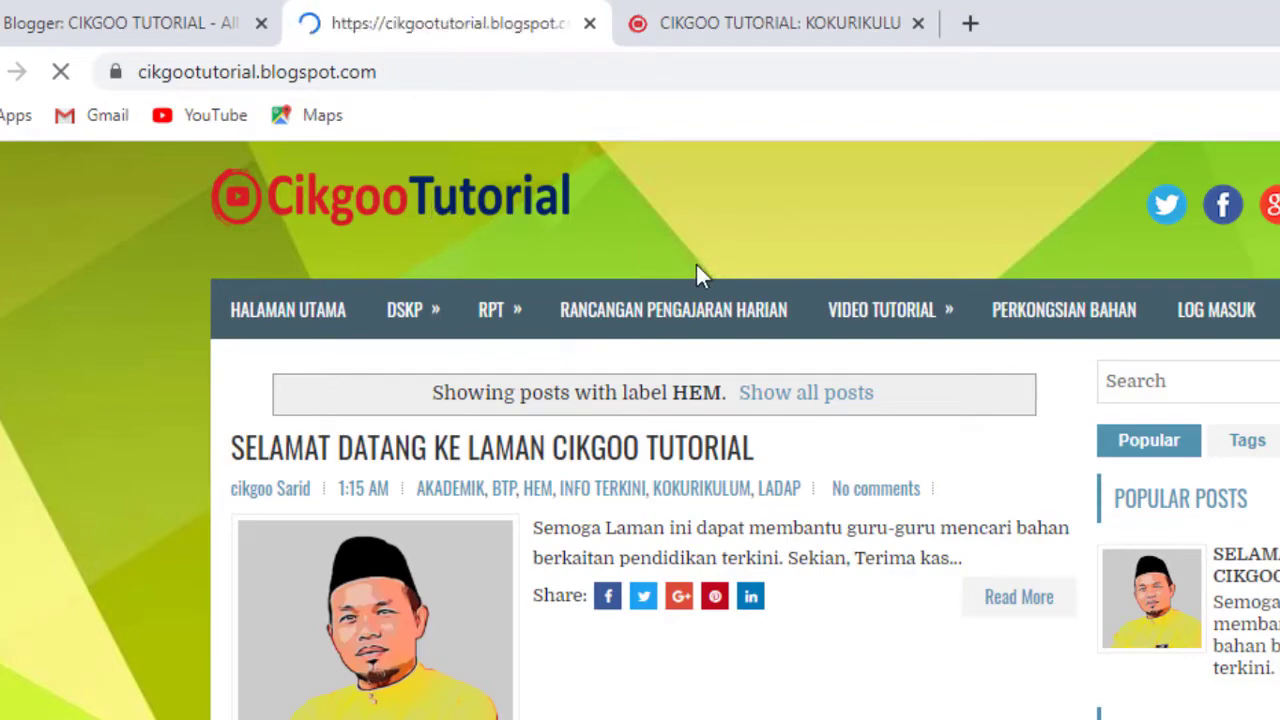
scroll(630, 455, "down", 5)
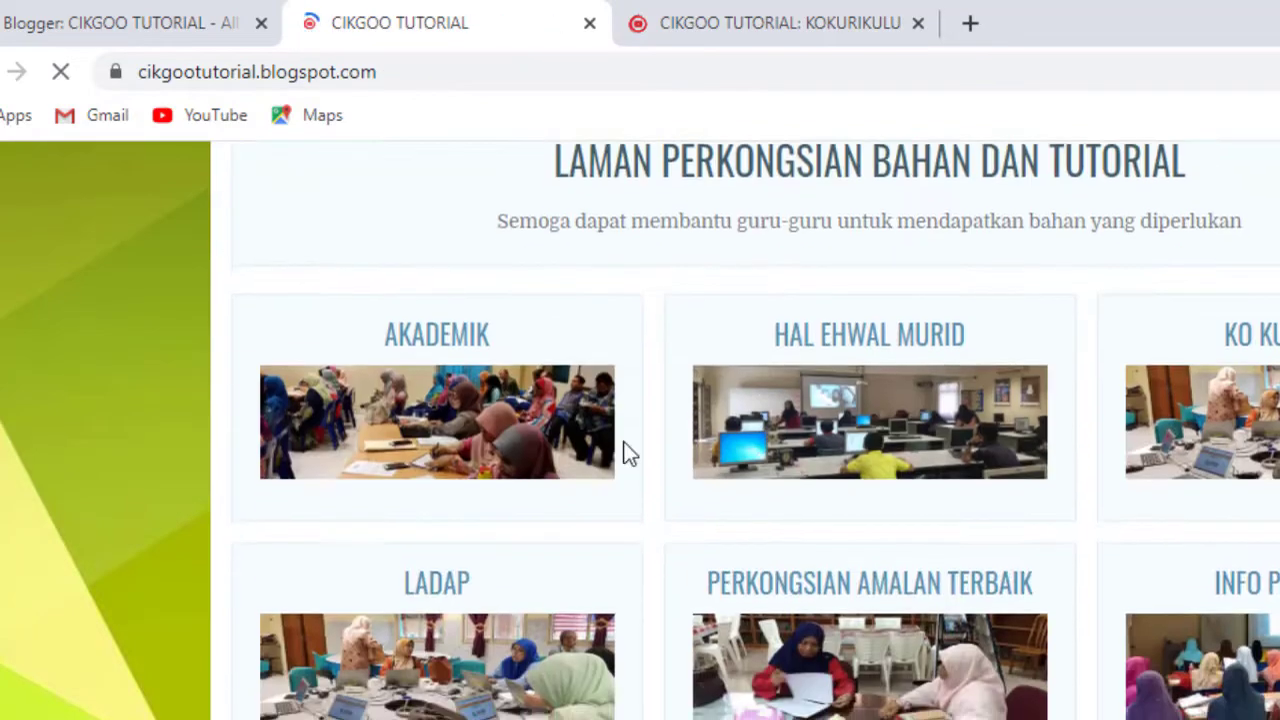
left_click(466, 345)
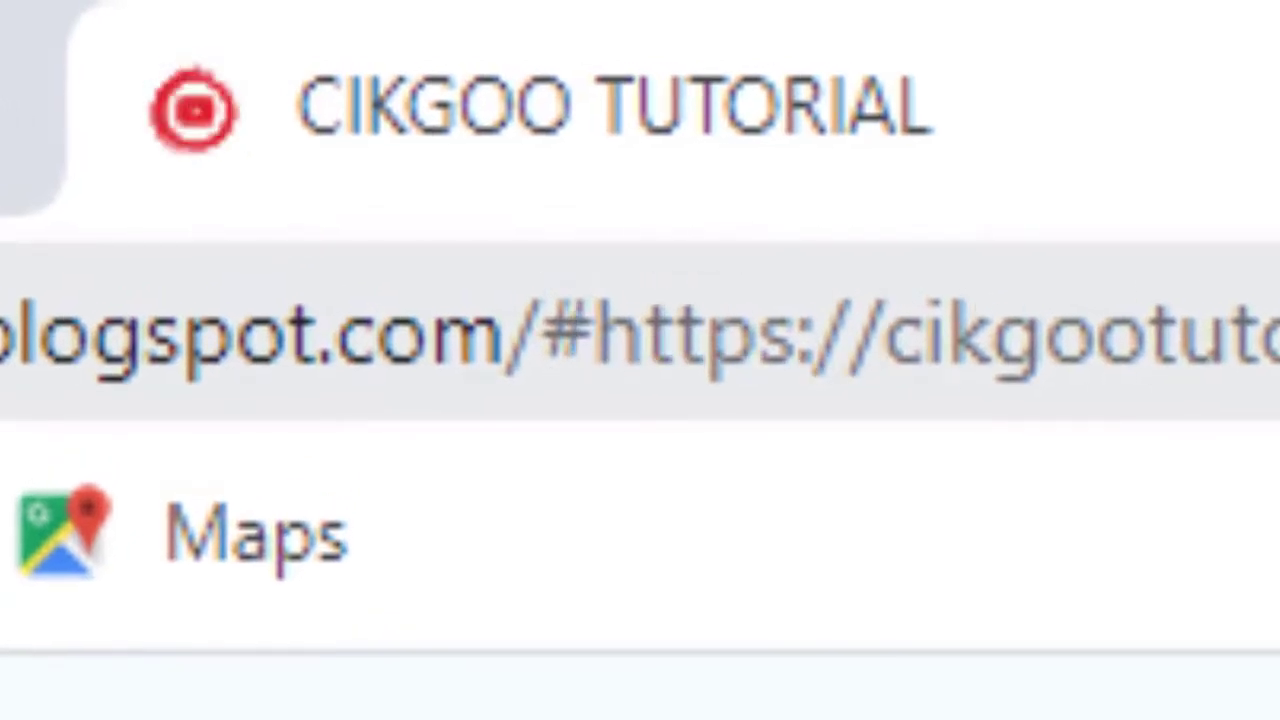
left_click_drag(1270, 335, 520, 335)
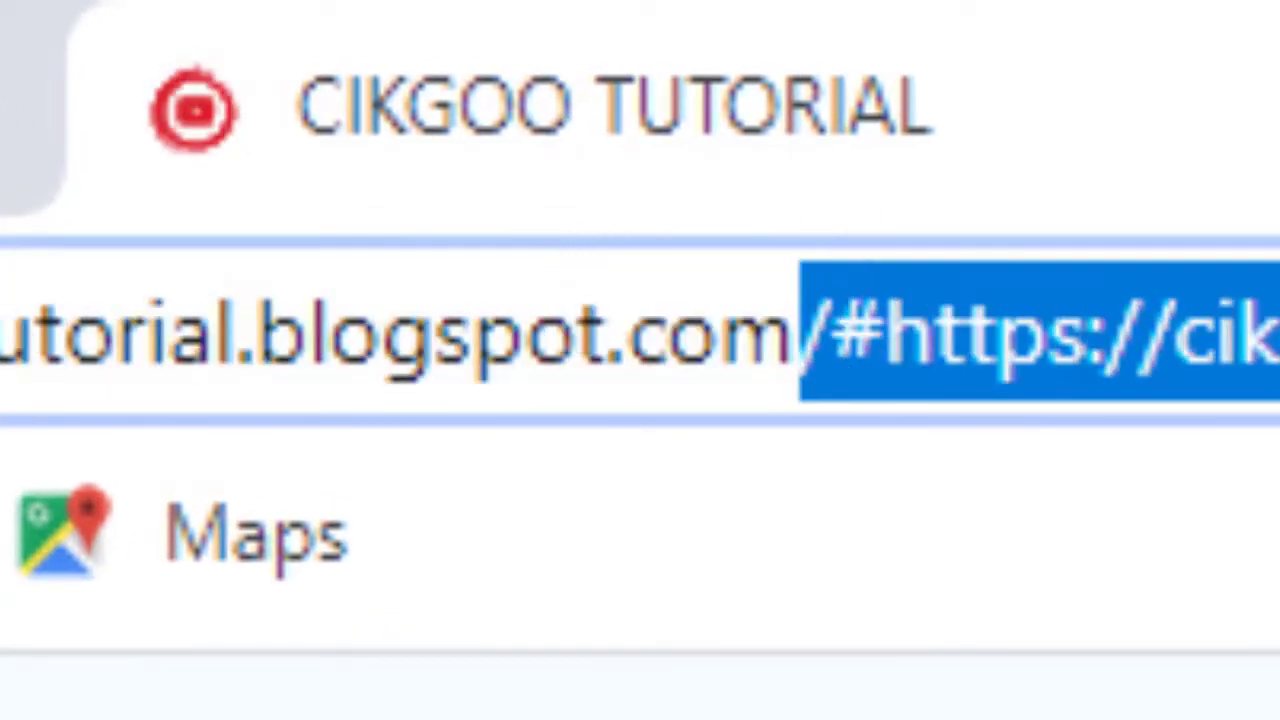
key("Return")
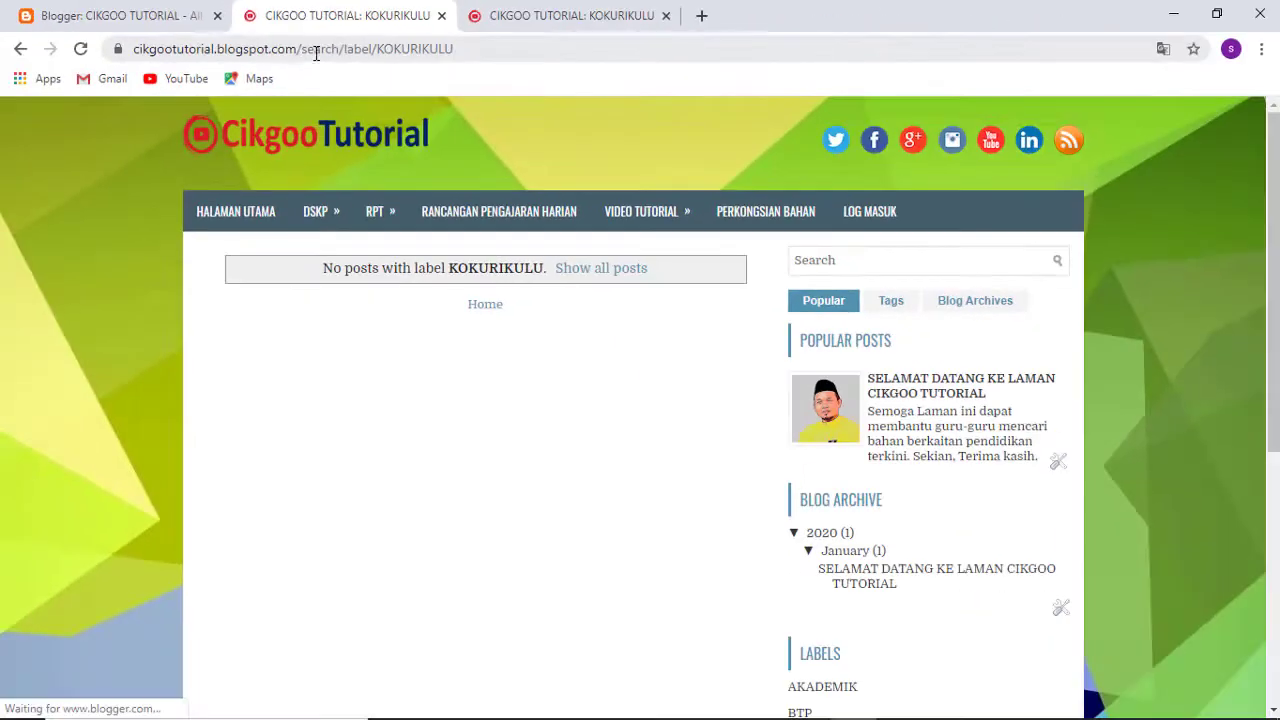
Open the AKADEMIK label page from the blog's label list and copy its web address.
scroll(926, 503, "down", 3)
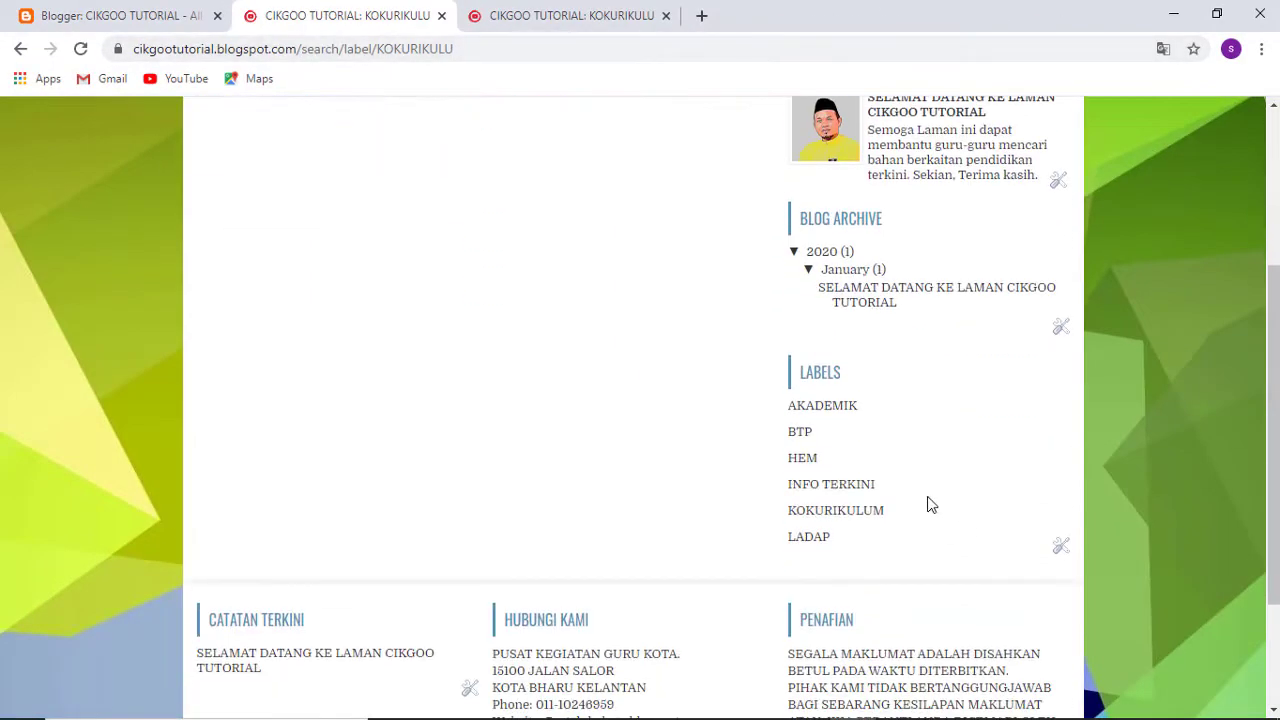
left_click(820, 410)
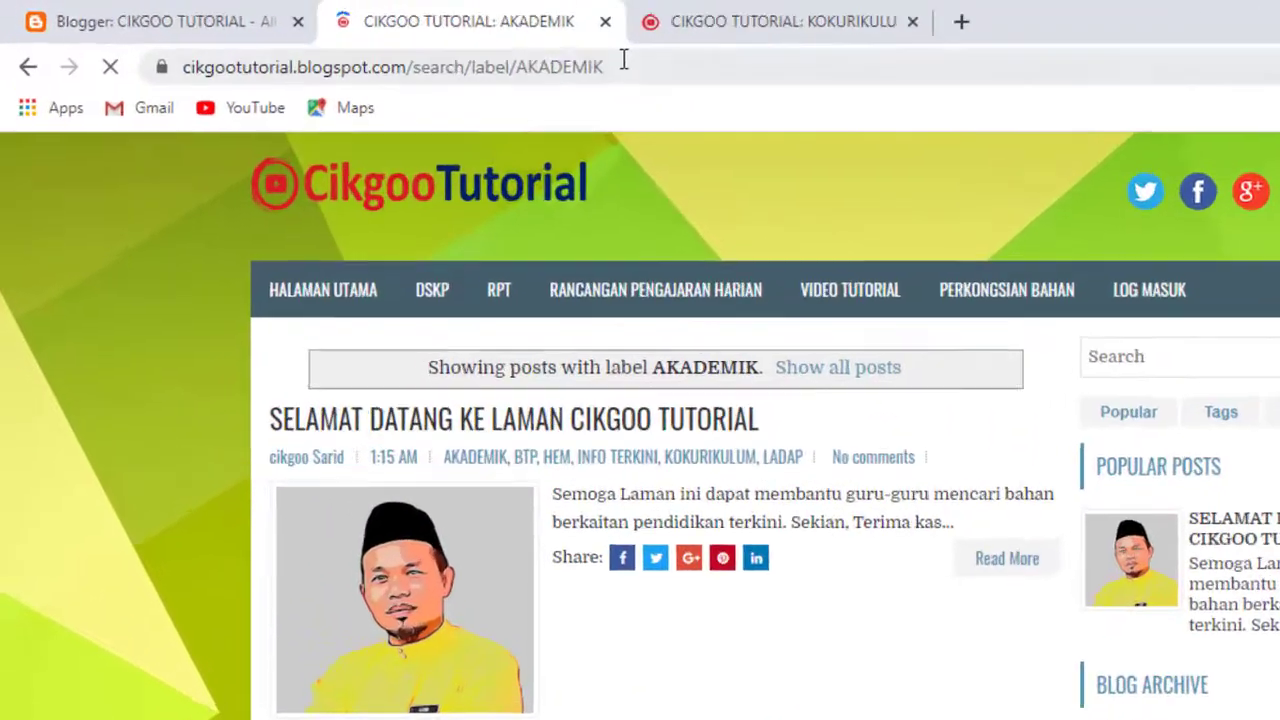
left_click(438, 49)
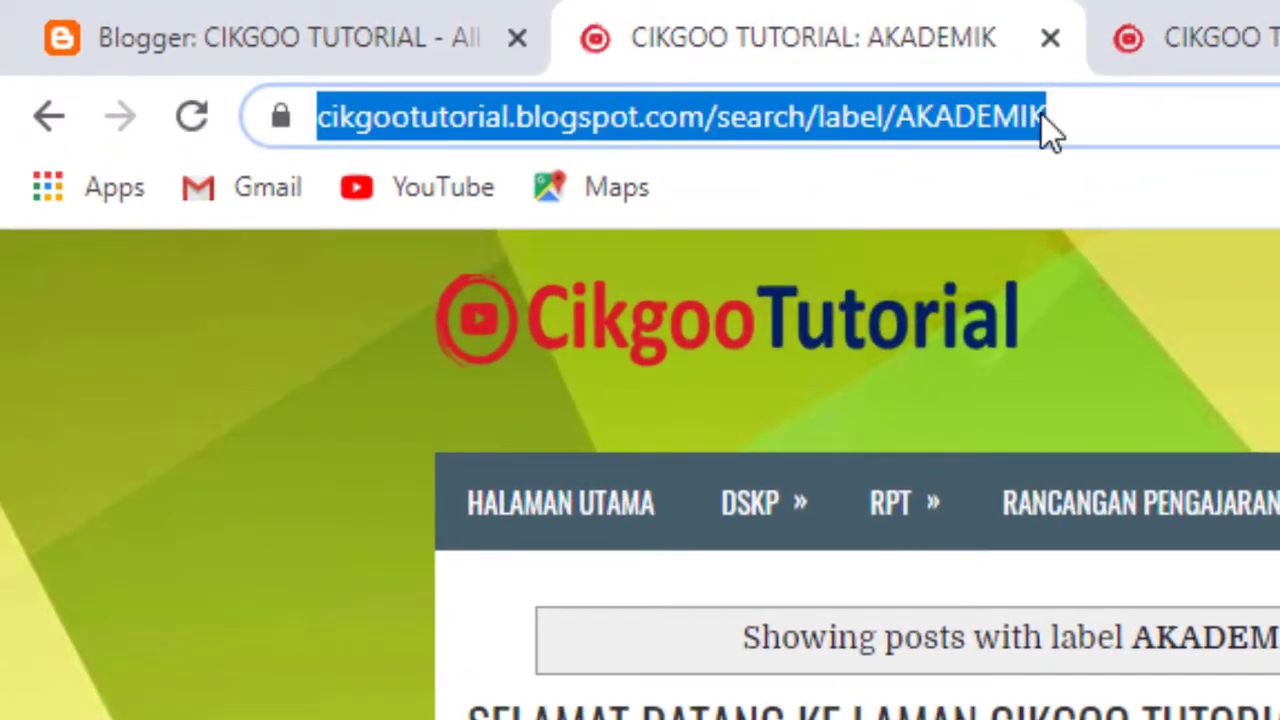
right_click(1069, 117)
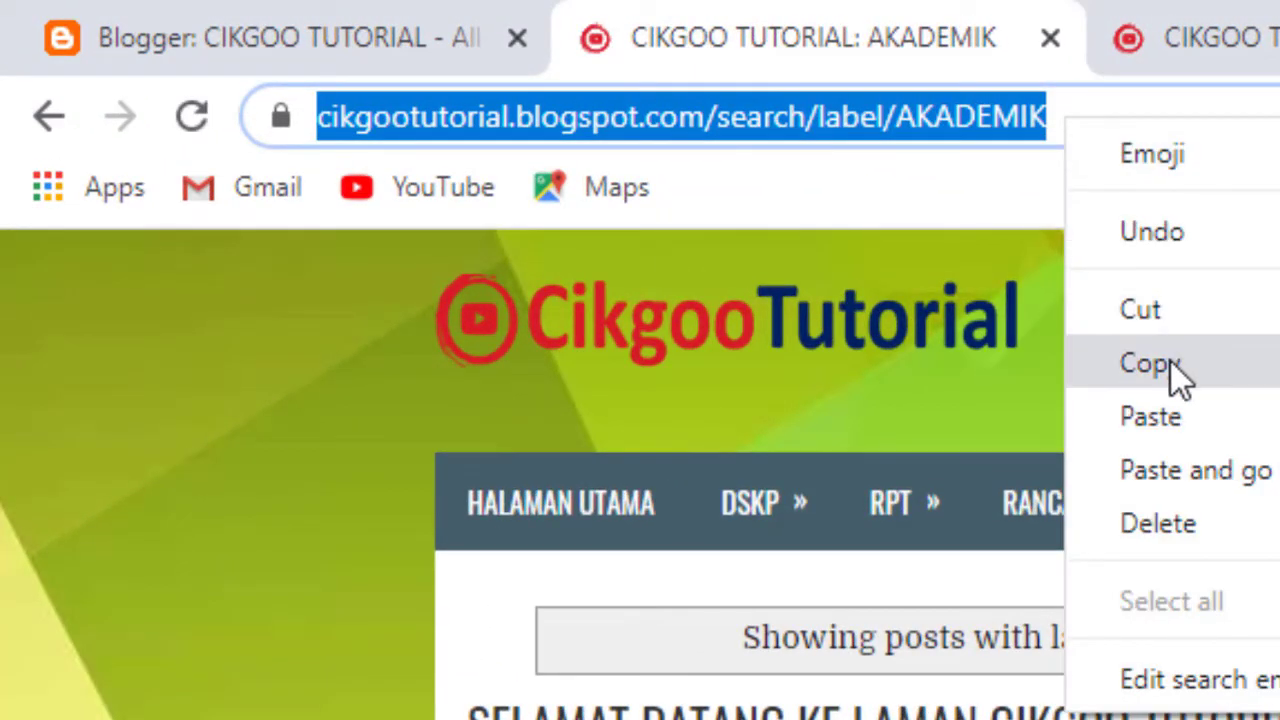
left_click(1171, 362)
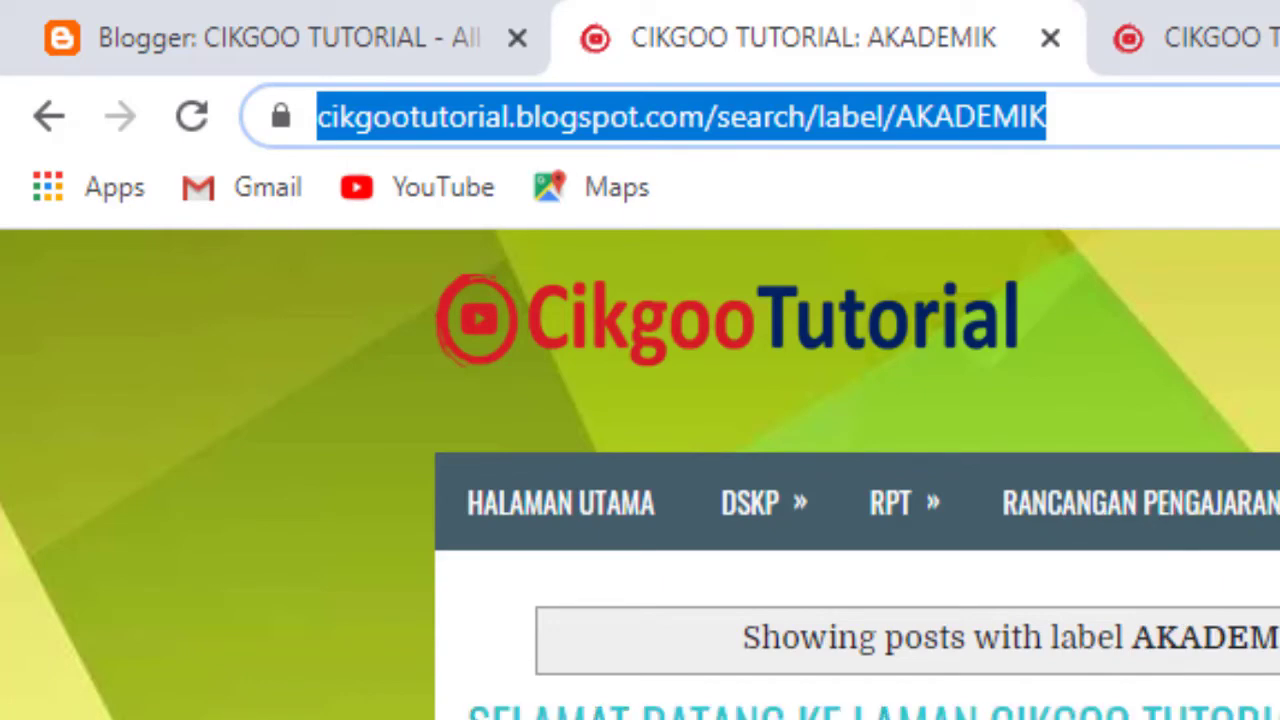
Open the blog theme's HTML for editing and search the code for AKADEMIK.
left_click(357, 70)
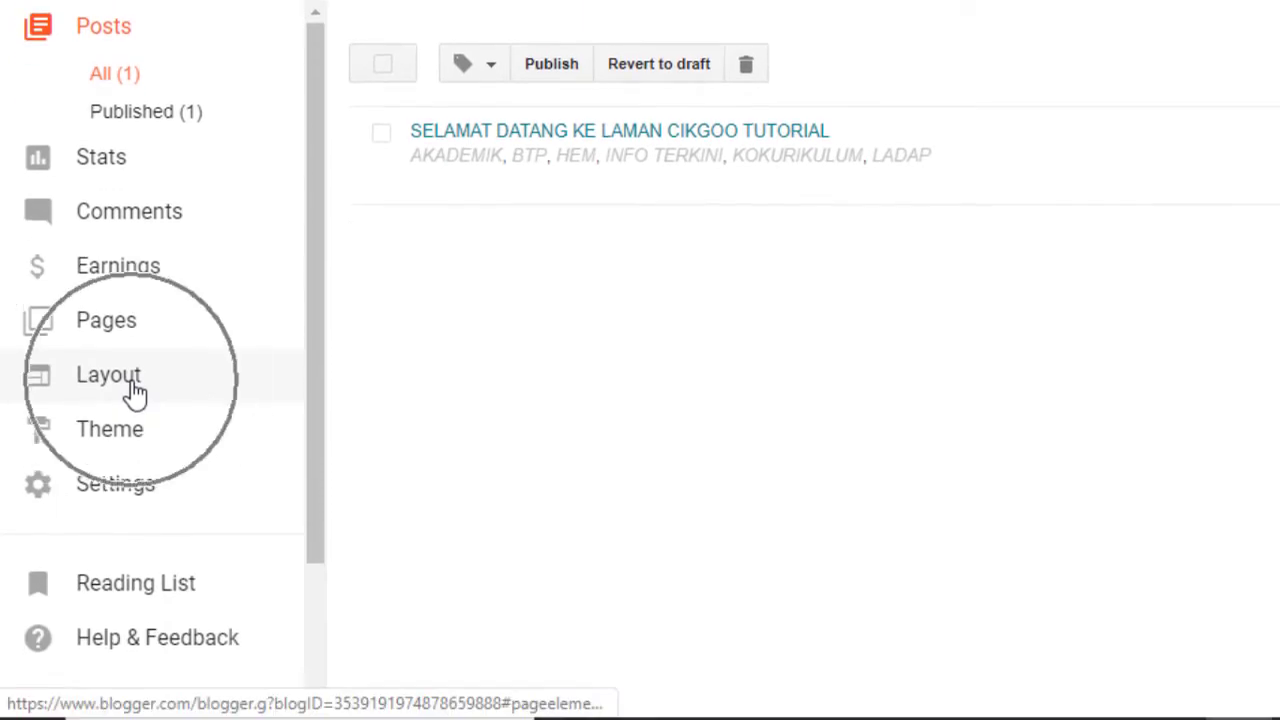
left_click(118, 437)
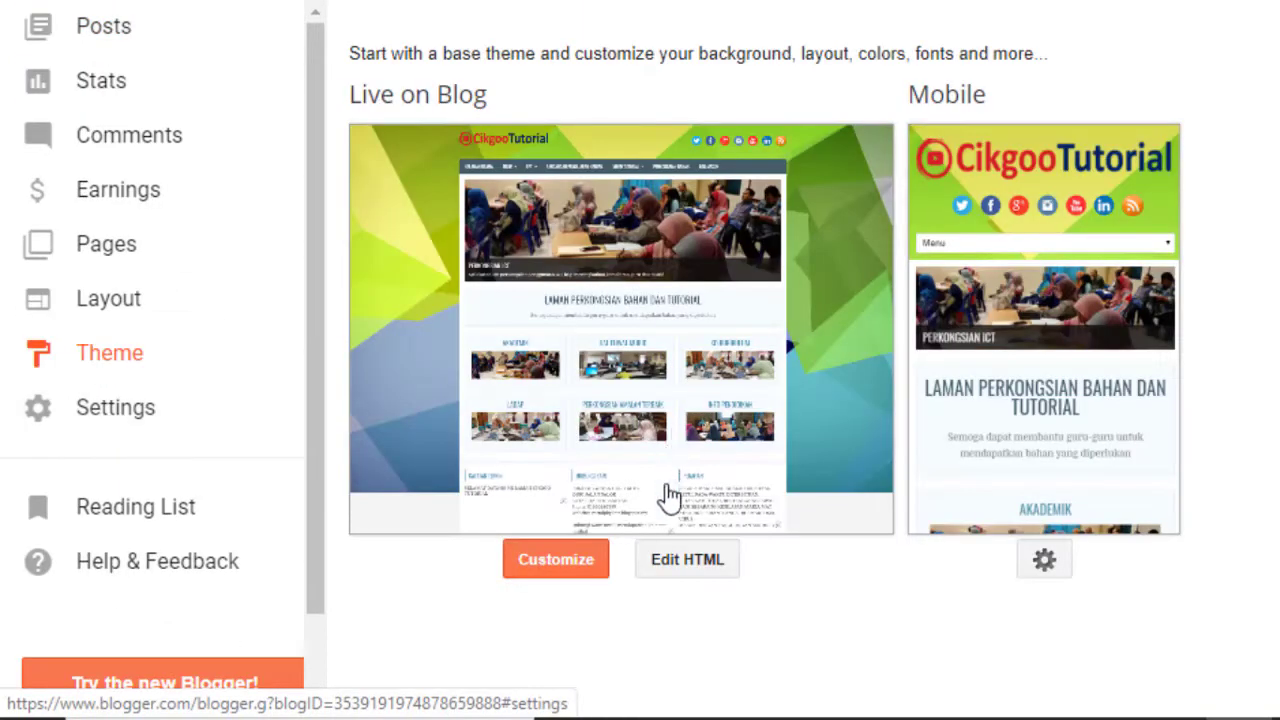
left_click(667, 562)
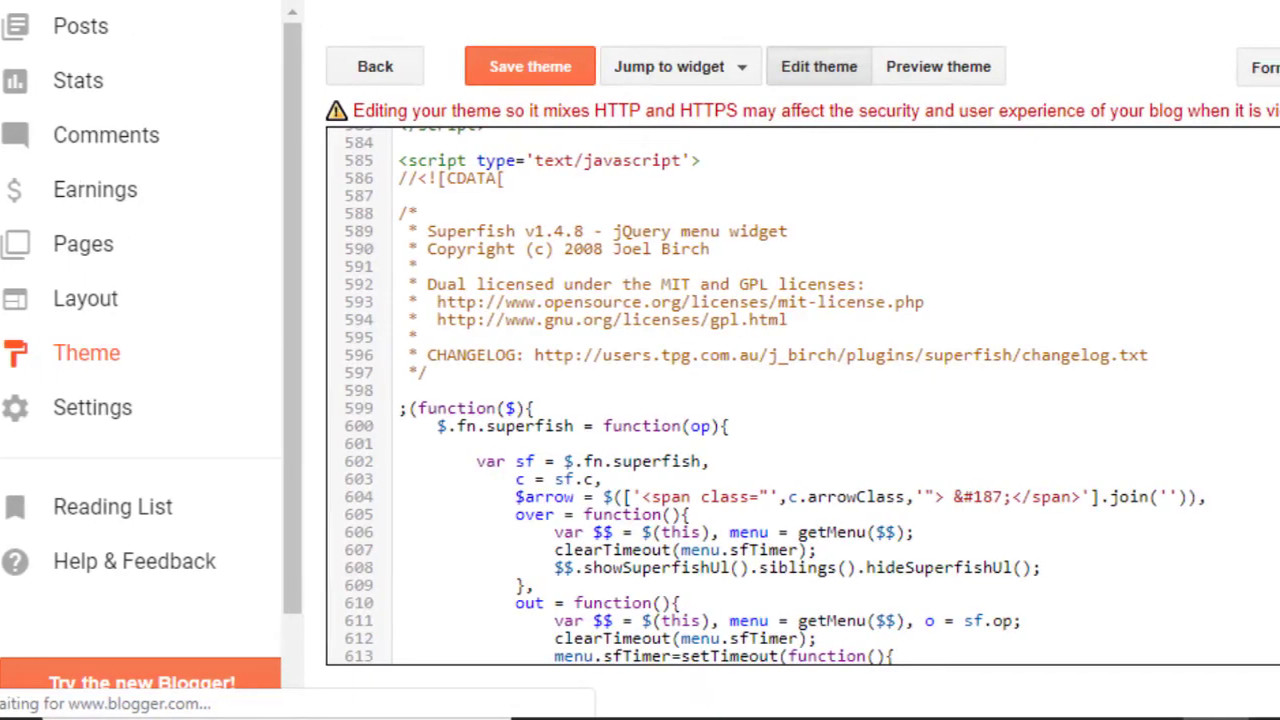
key("ctrl+f")
type("PENDIDIKAN")
left_click_drag(1231, 142, 1105, 142)
type("A")
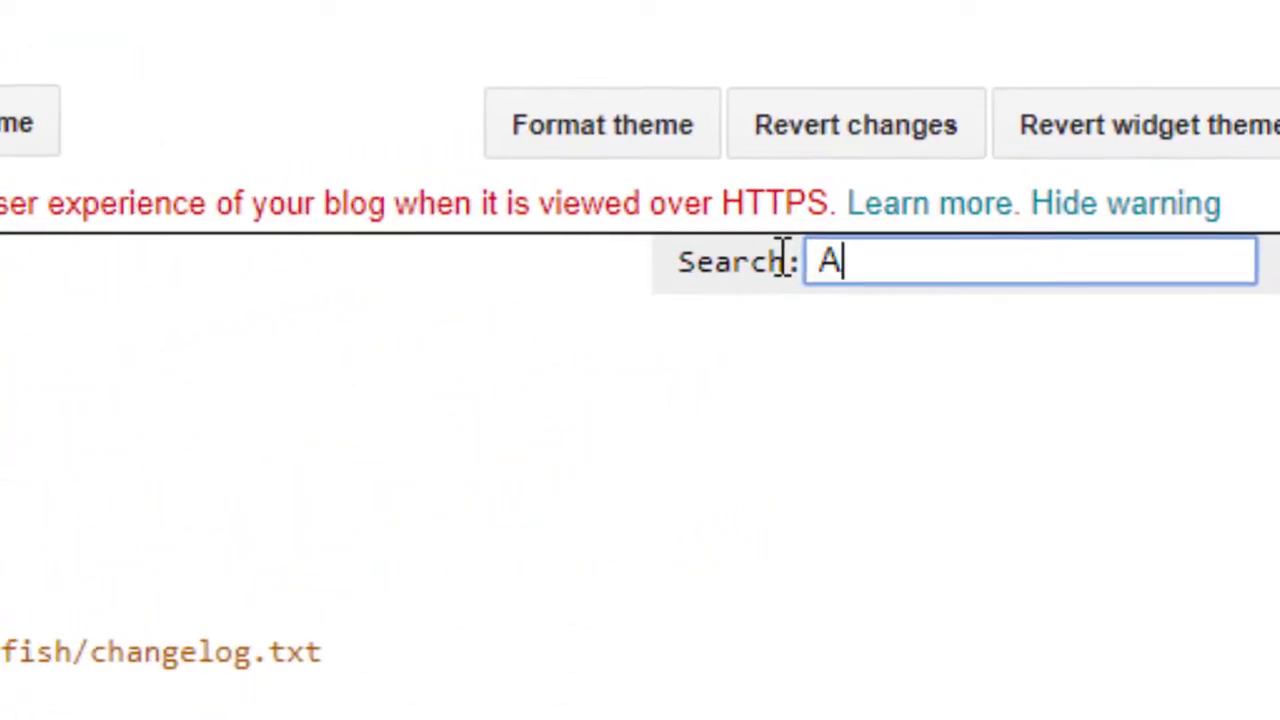
type("KADEMIK")
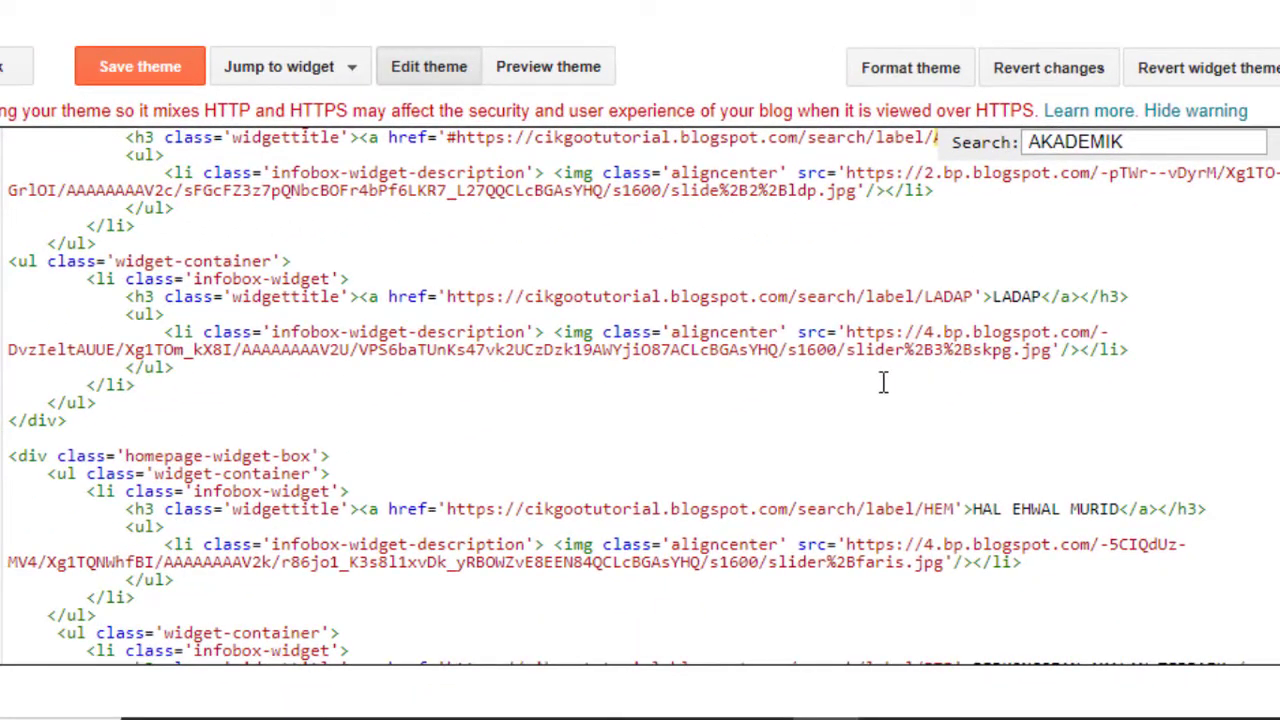
Remove the stray # before https in the AKADEMIK heading's link in the theme HTML and save the theme.
scroll(883, 383, "down", 3)
scroll(691, 380, "up", 4)
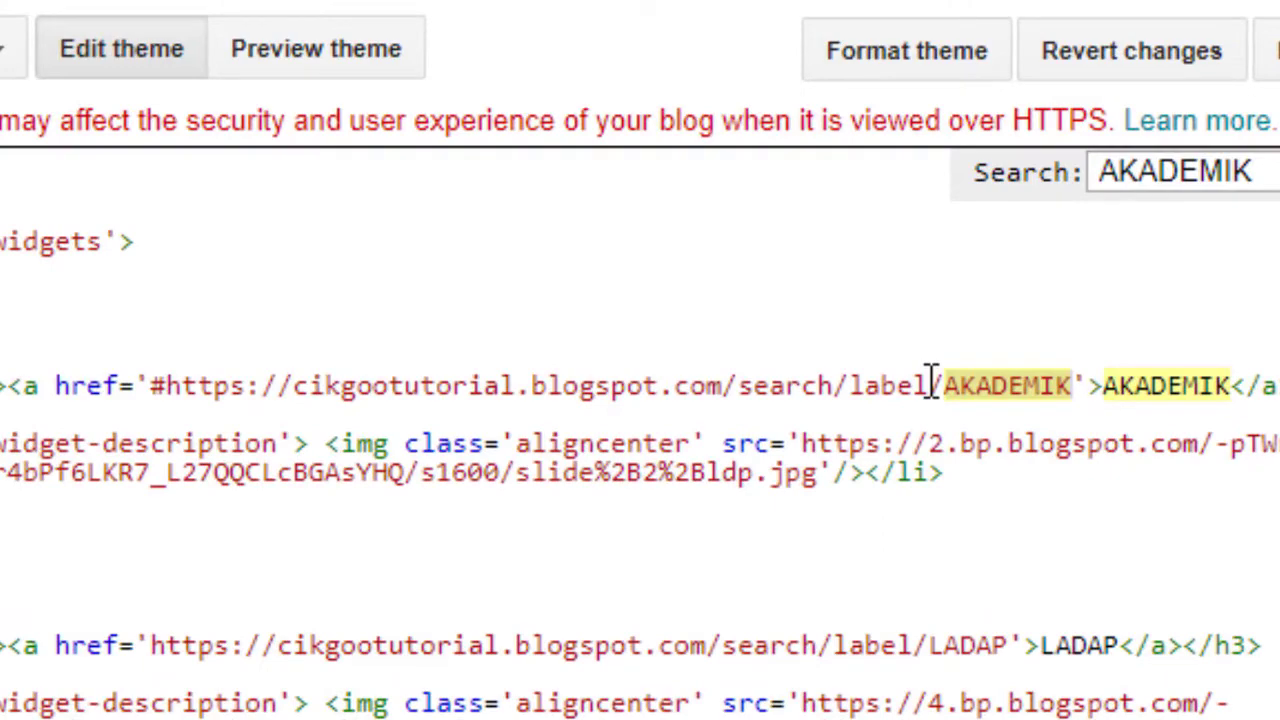
left_click(161, 385)
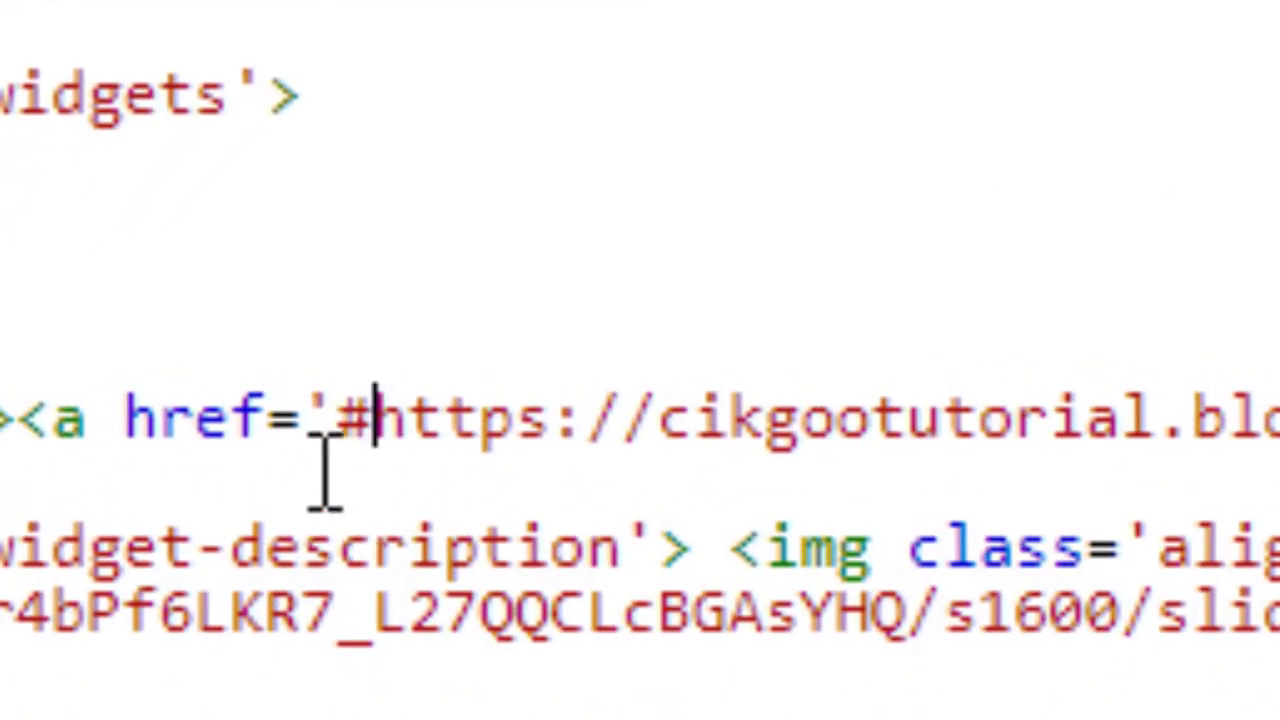
key("BackSpace")
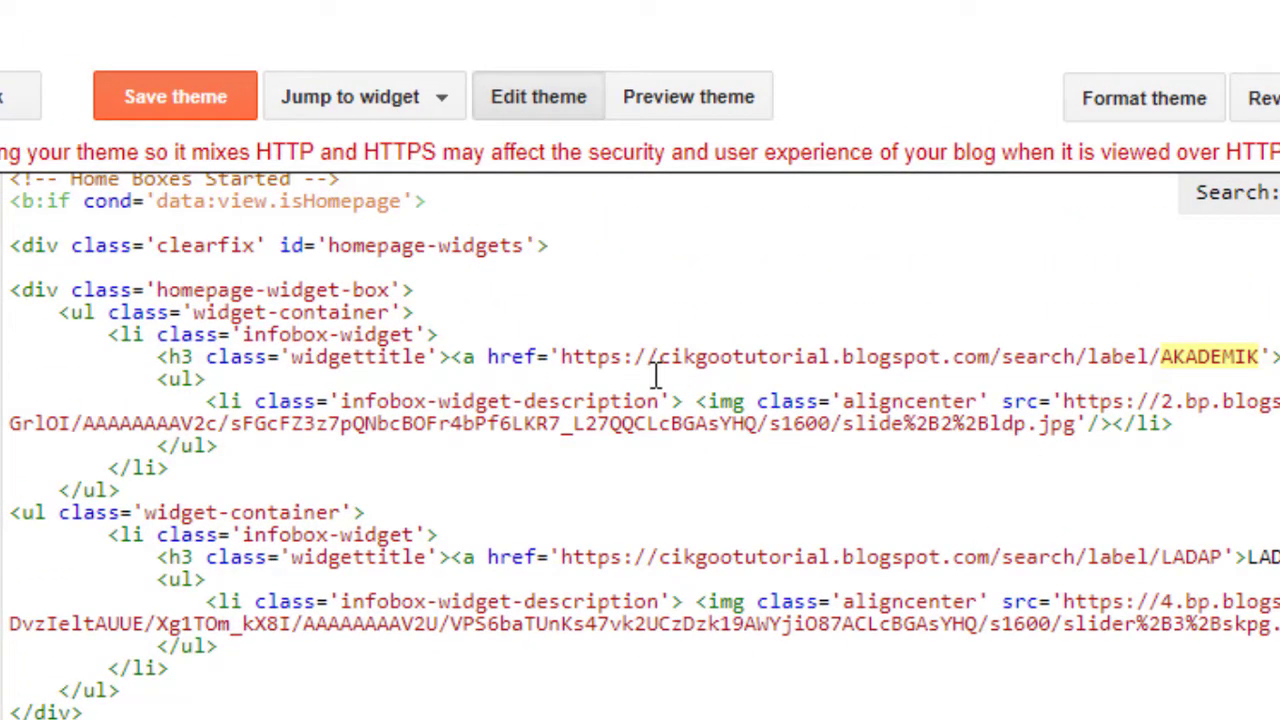
left_click(562, 355)
left_click(564, 357)
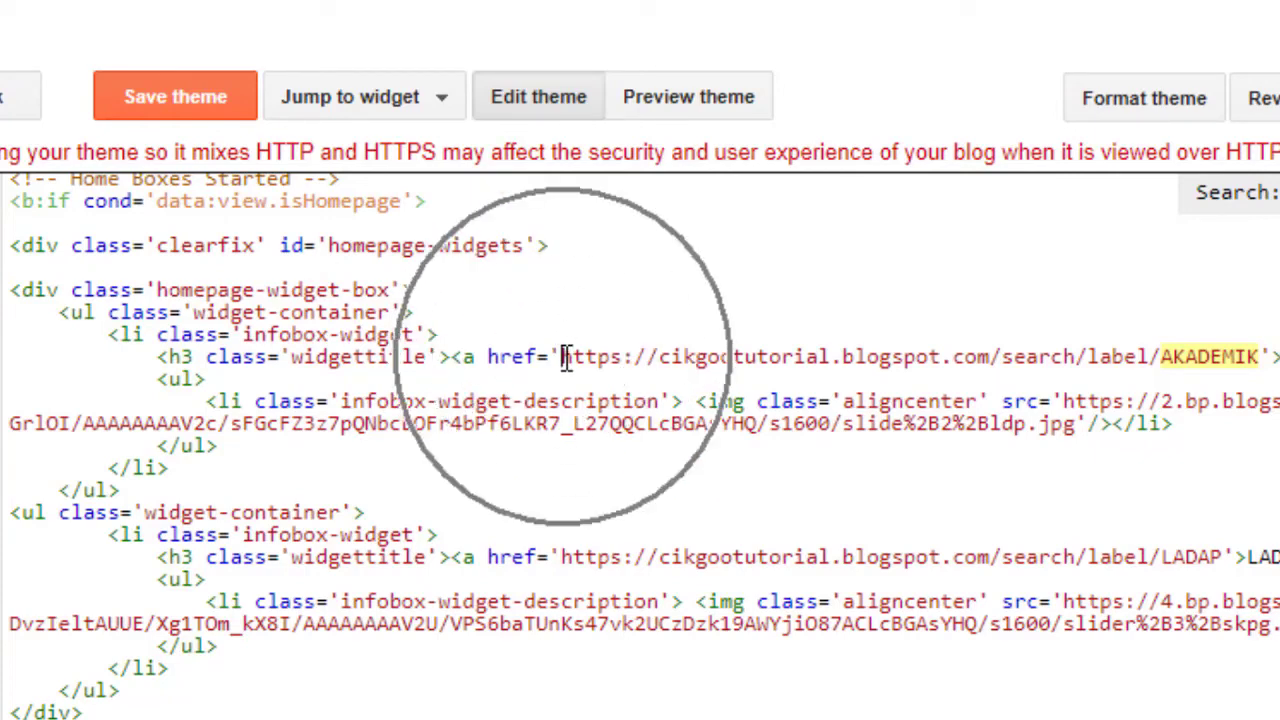
left_click(184, 110)
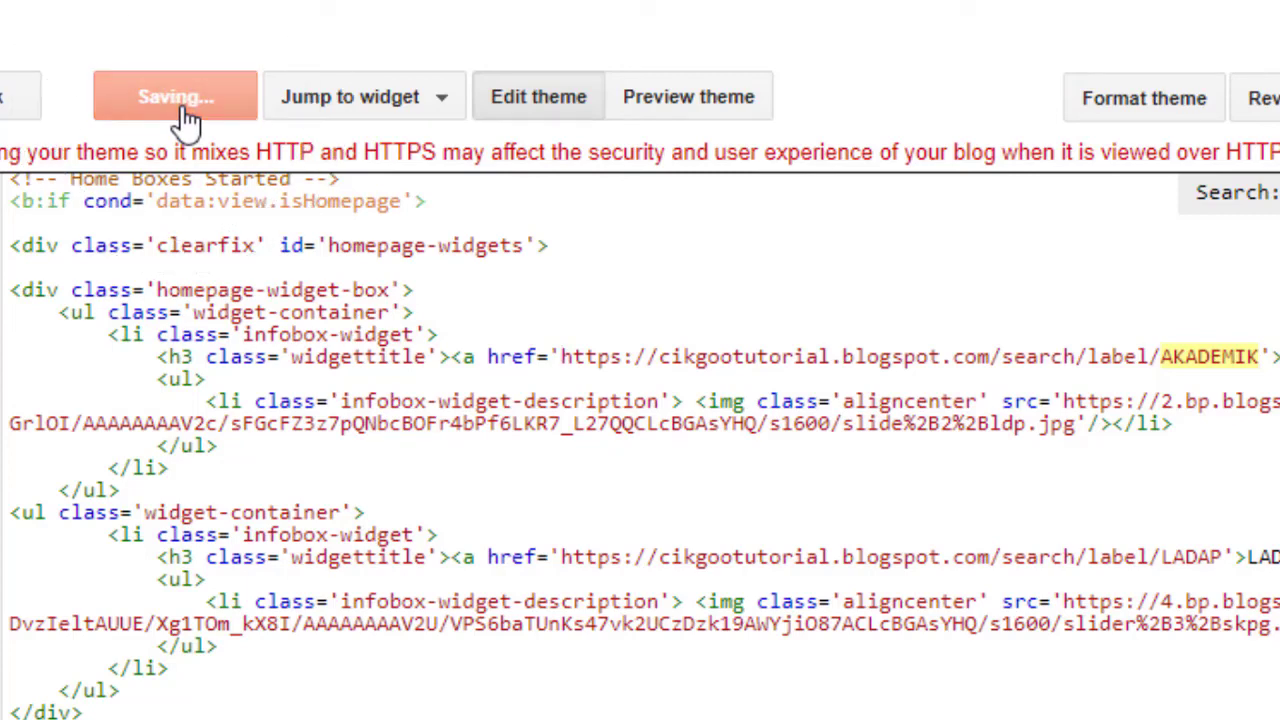
Open the live blog in a new tab, review the box links in the theme code and test the AKADEMIK box's link.
left_click(43, 208)
left_click(137, 8)
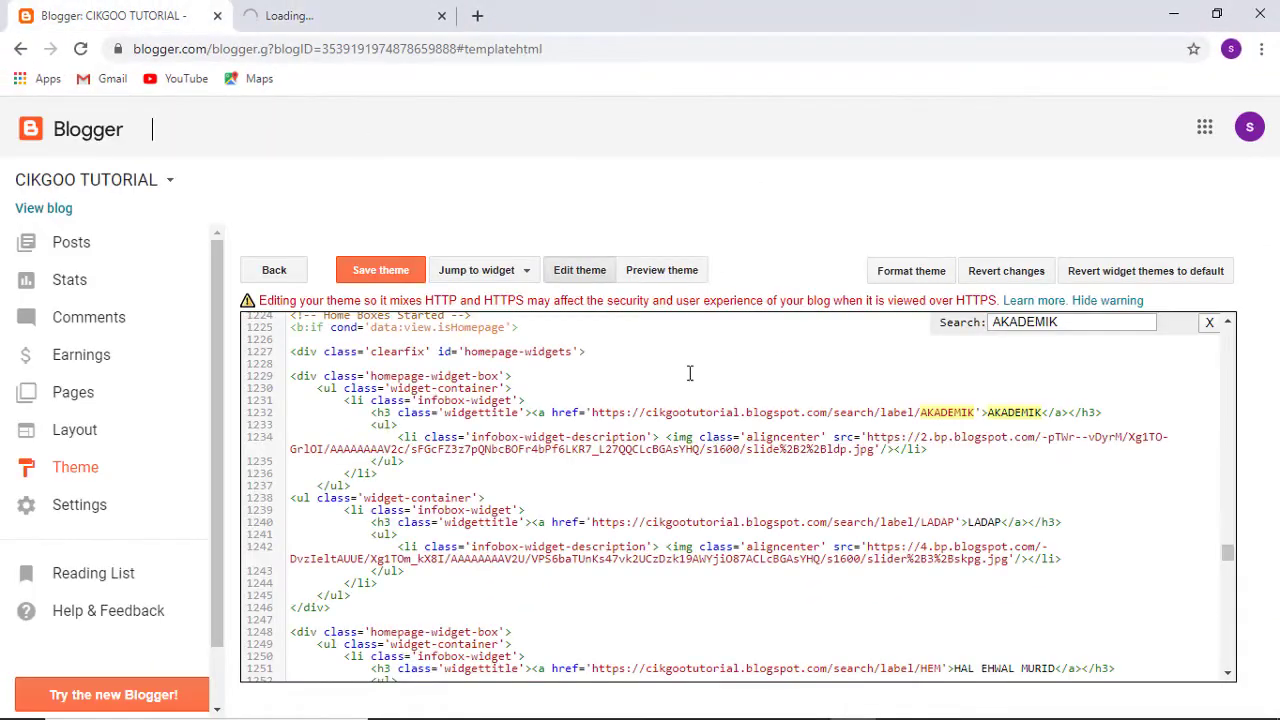
scroll(767, 469, "down", 5)
scroll(634, 449, "up", 4)
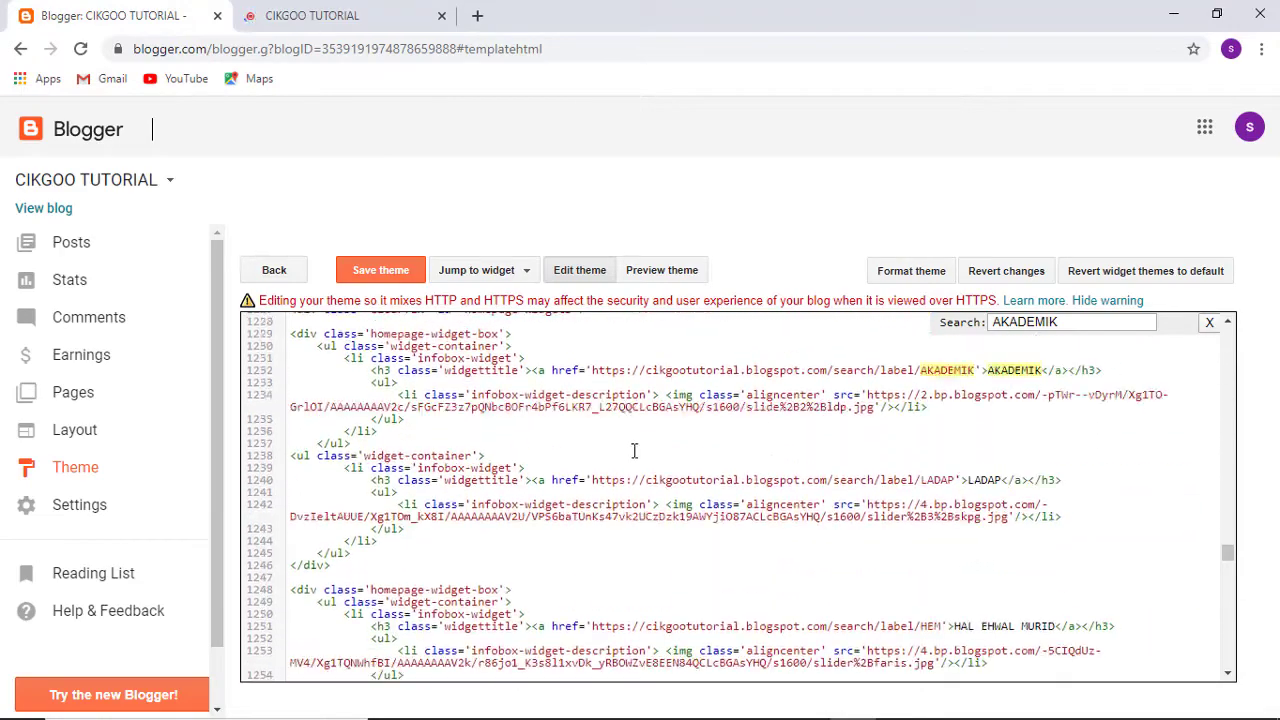
scroll(560, 470, "down", 4)
left_click(312, 15)
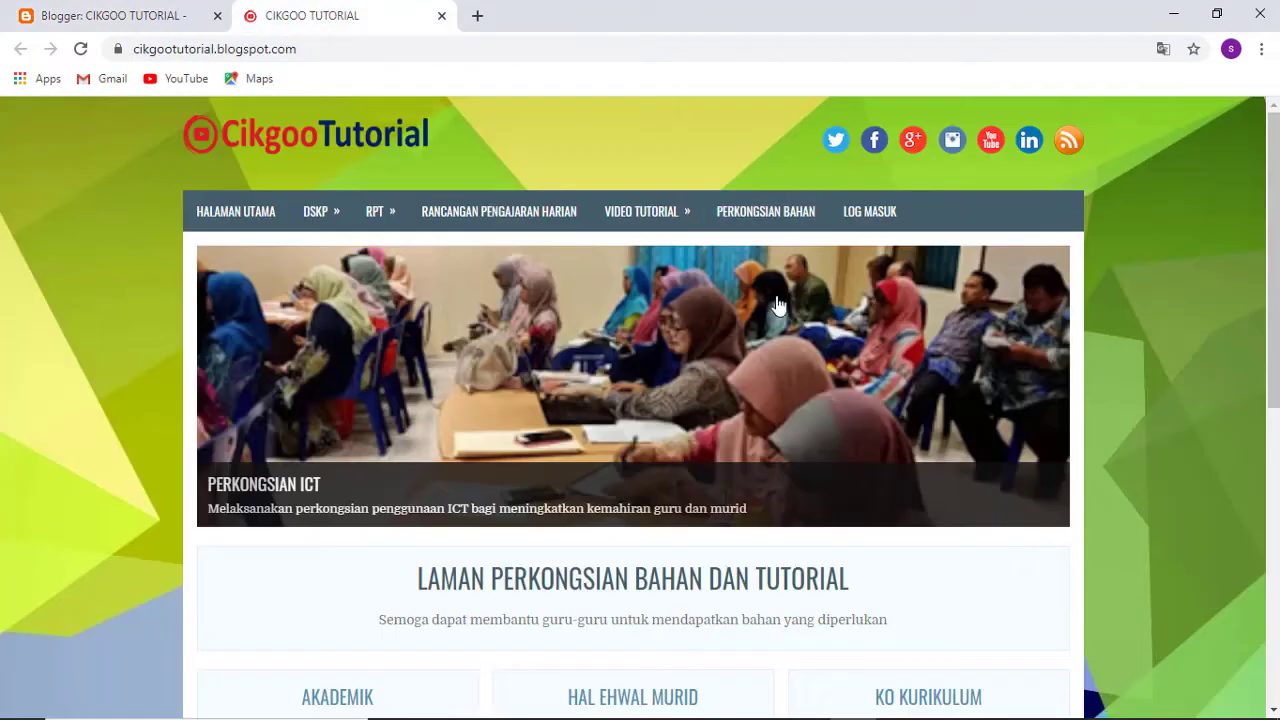
scroll(766, 345, "down", 3)
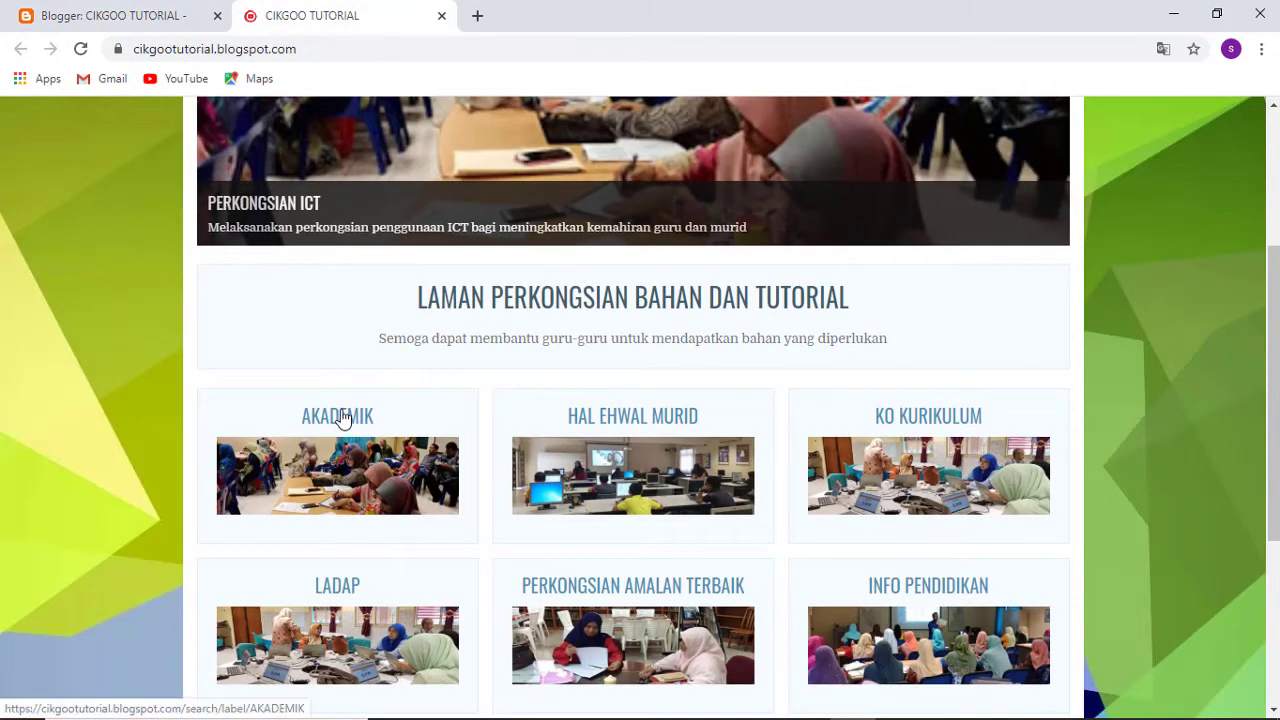
left_click(343, 418)
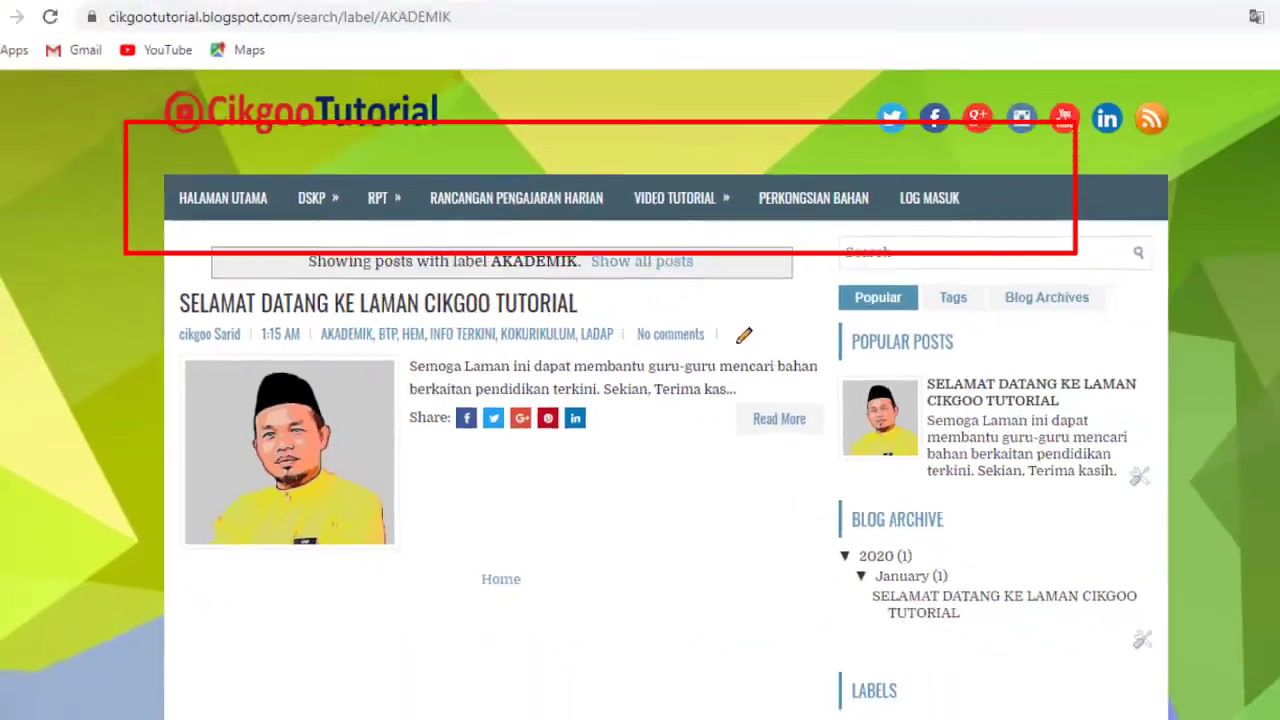
Return to the blog's home page and test the LADAP box's link.
left_click(105, 16)
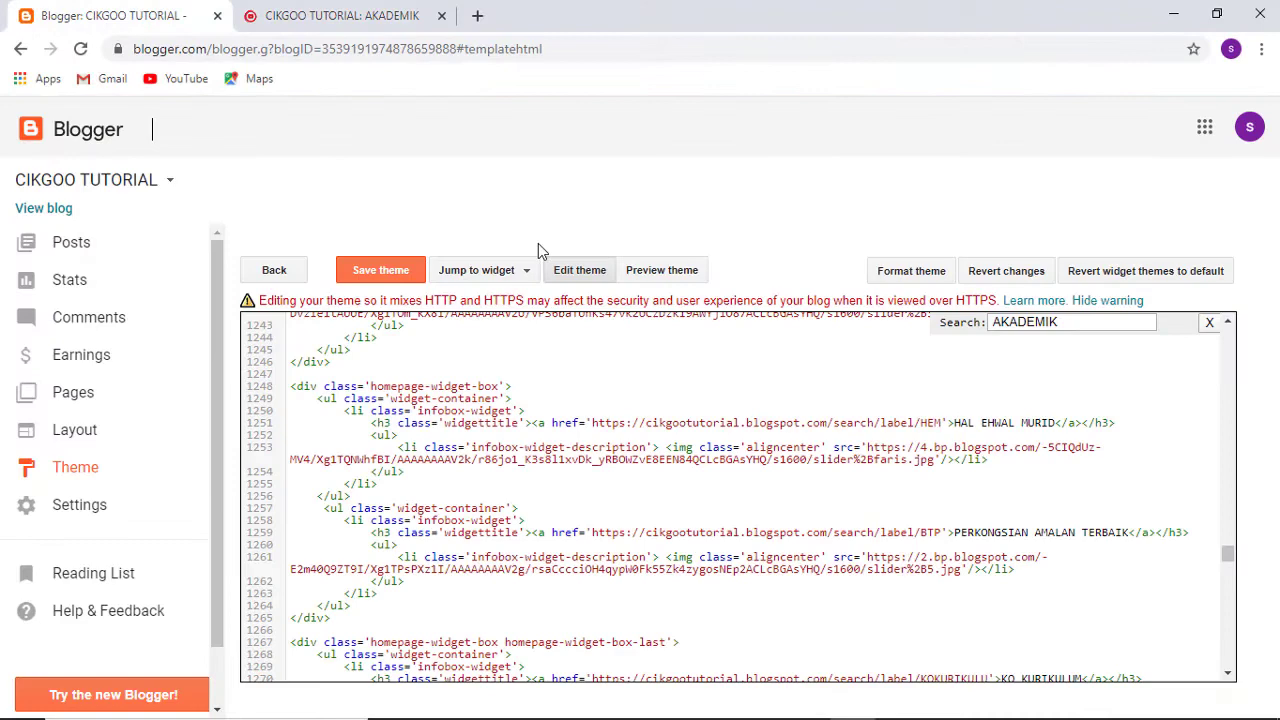
left_click(345, 20)
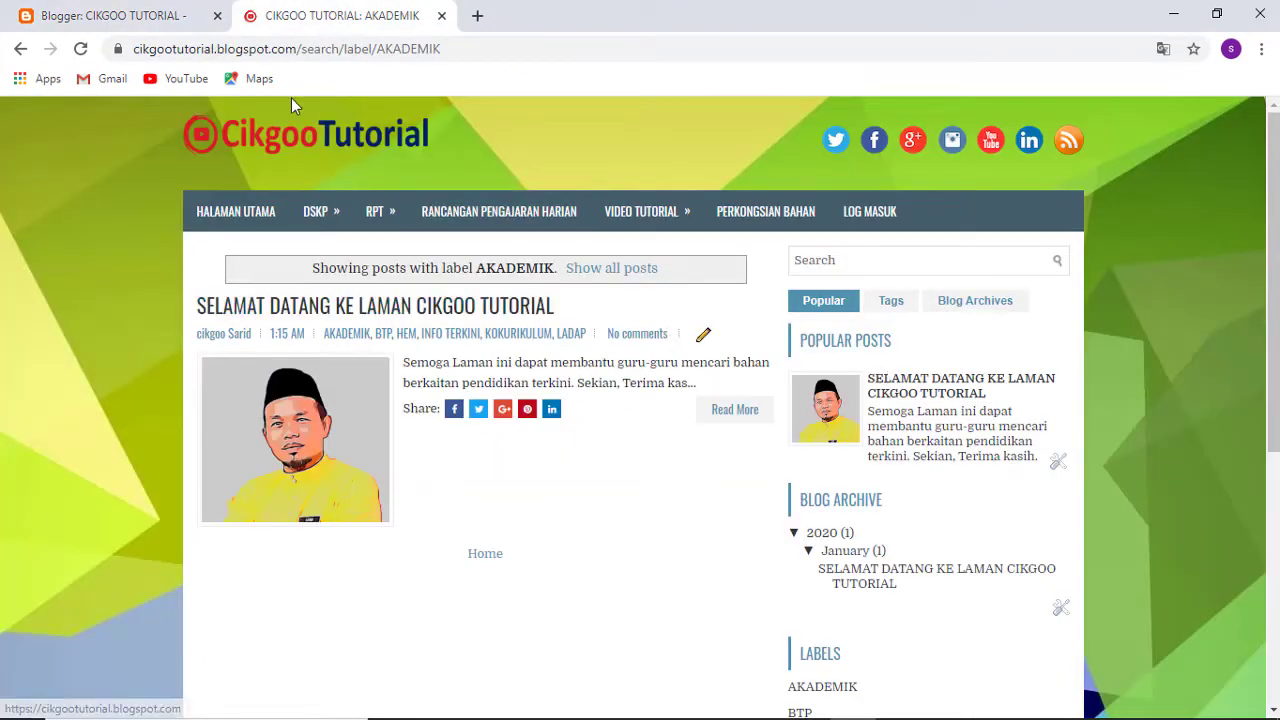
left_click(267, 140)
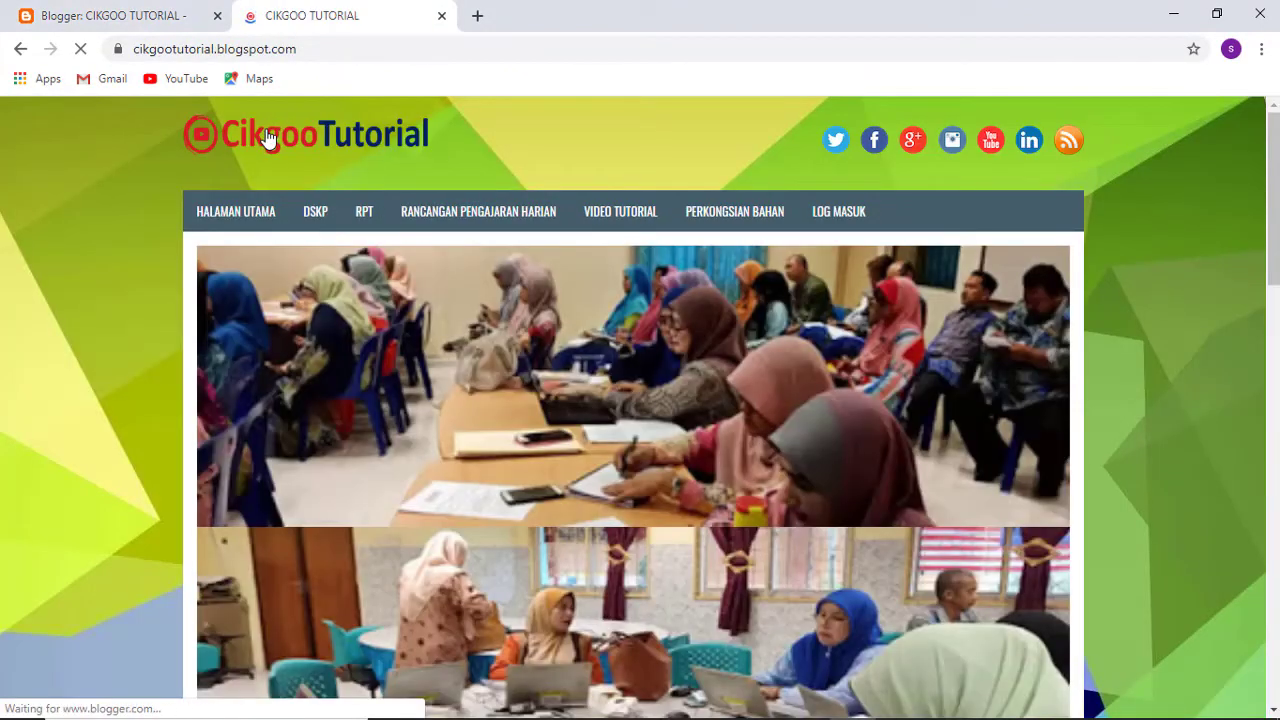
scroll(257, 137, "down", 8)
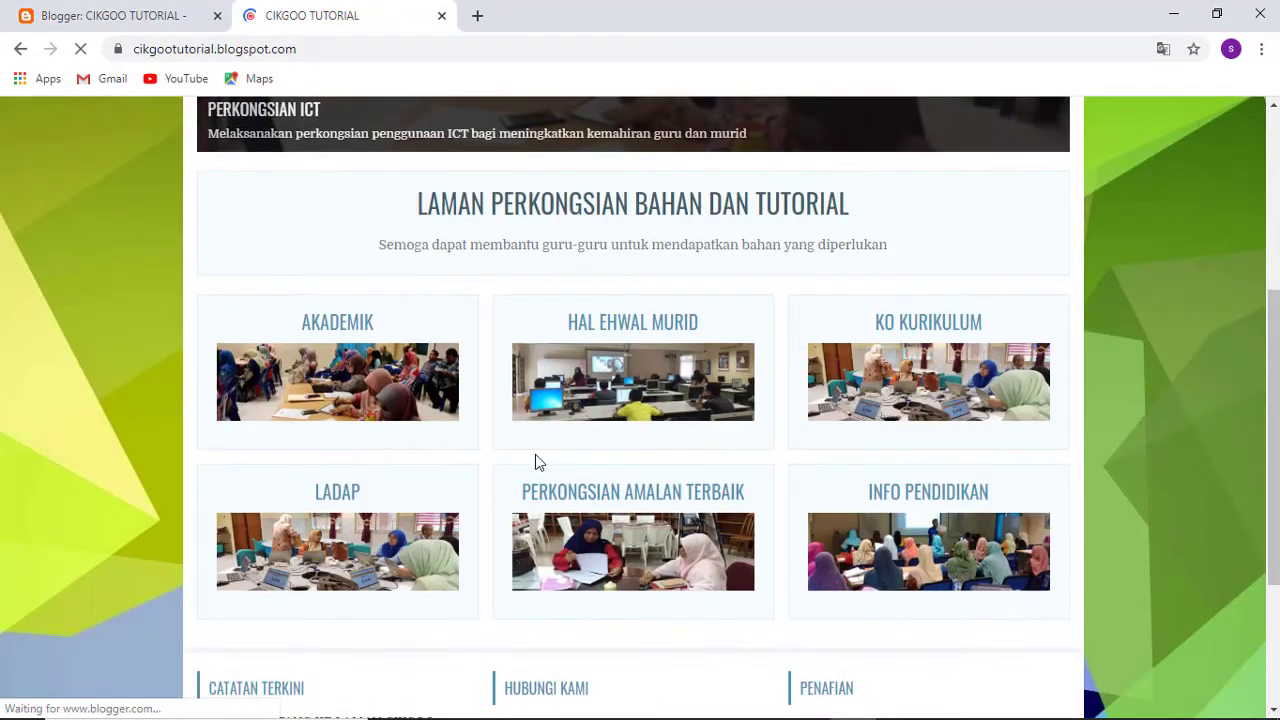
left_click(338, 500)
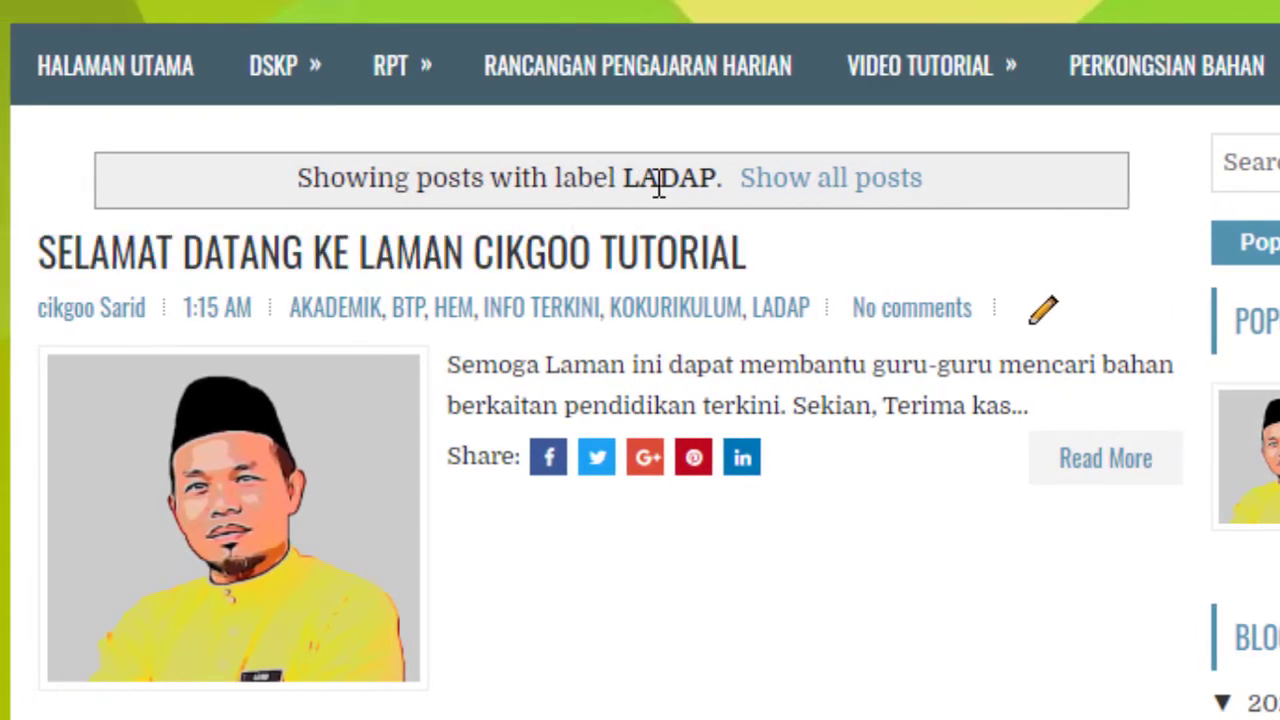
Look over the LADAP label page and its label list and test the PERKONGSIAN BAHAN menu link.
left_click(658, 185)
scroll(1129, 394, "down", 5)
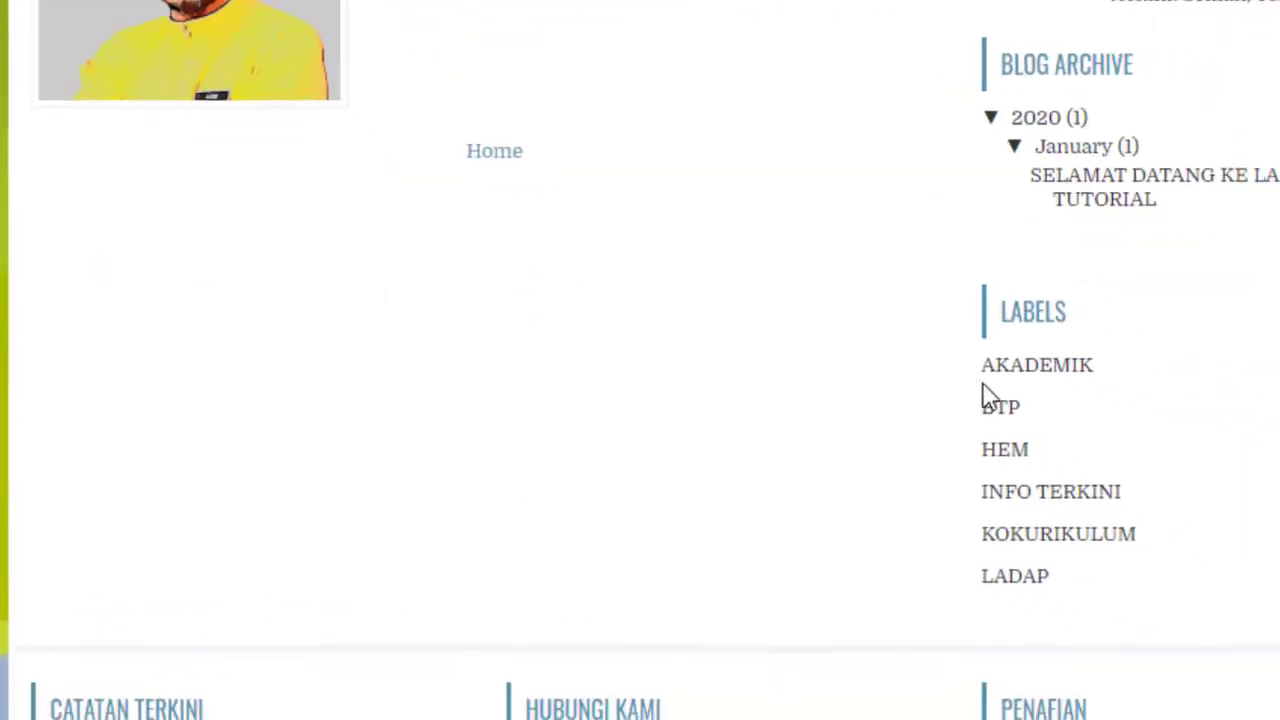
scroll(985, 405, "down", 3)
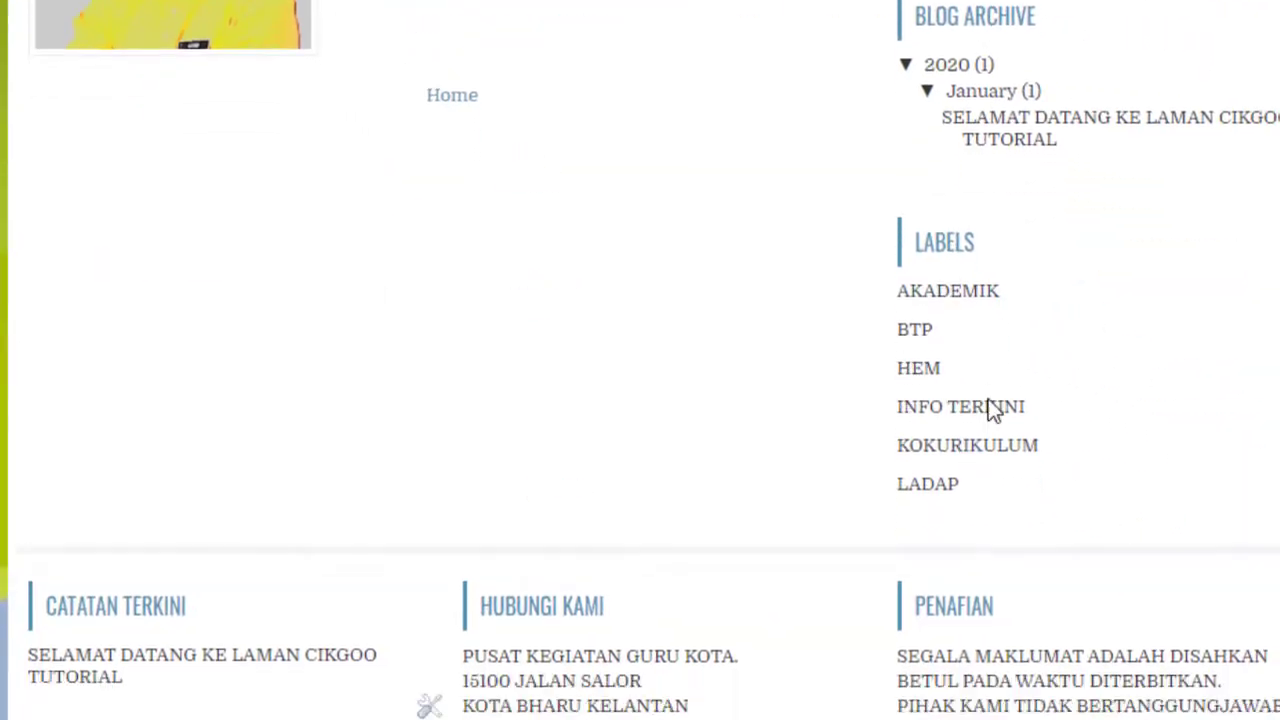
scroll(960, 349, "up", 7)
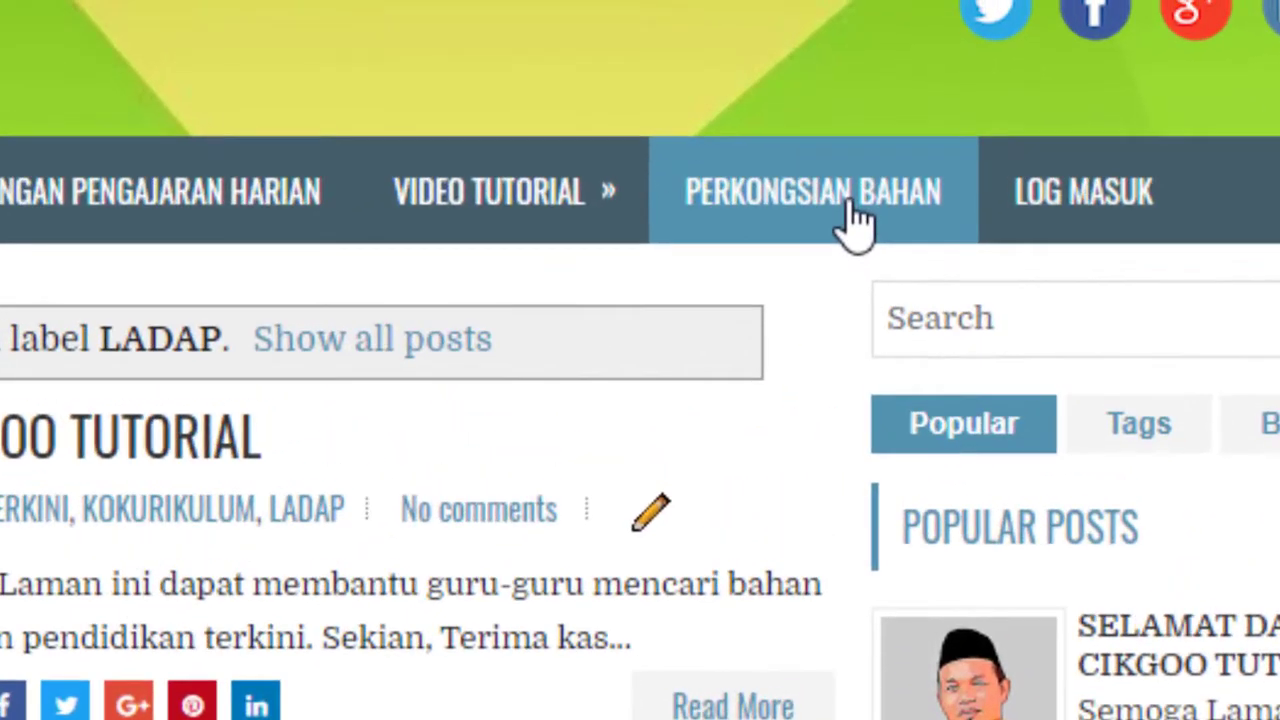
left_click(858, 222)
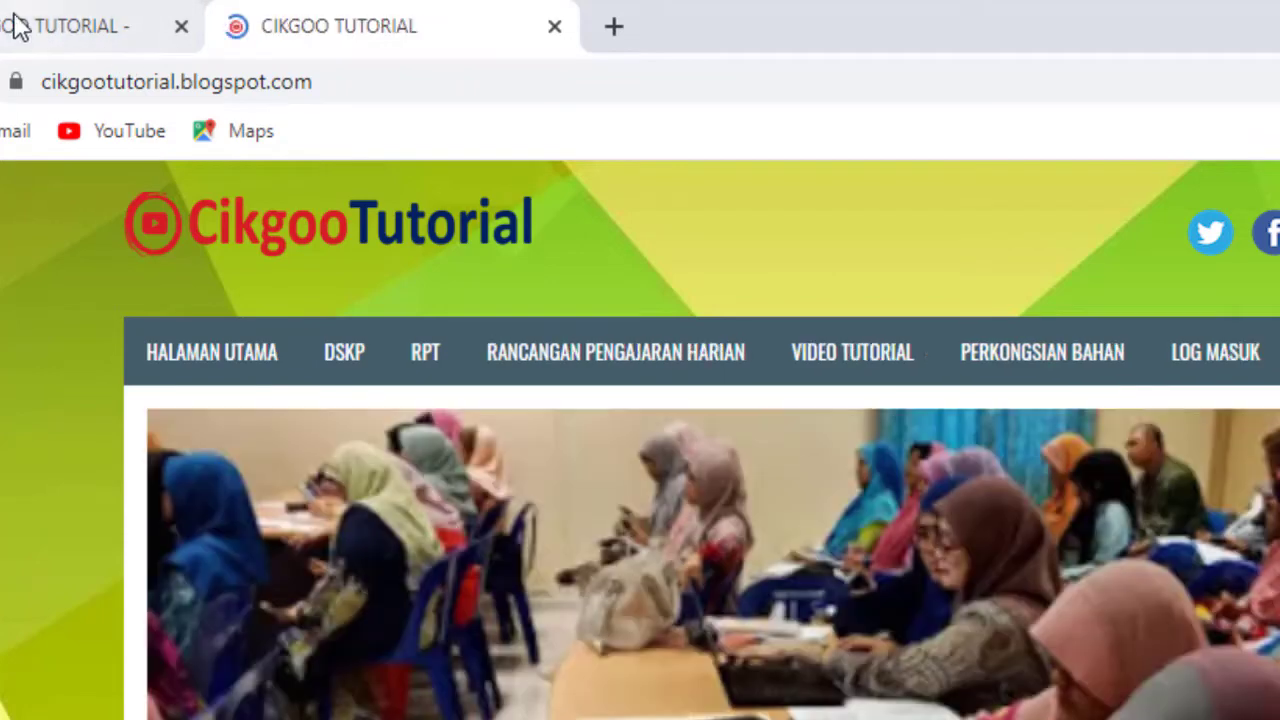
Return to the Blogger dashboard and create a new page titled MUAT TURUN BAHAN.
left_click(35, 28)
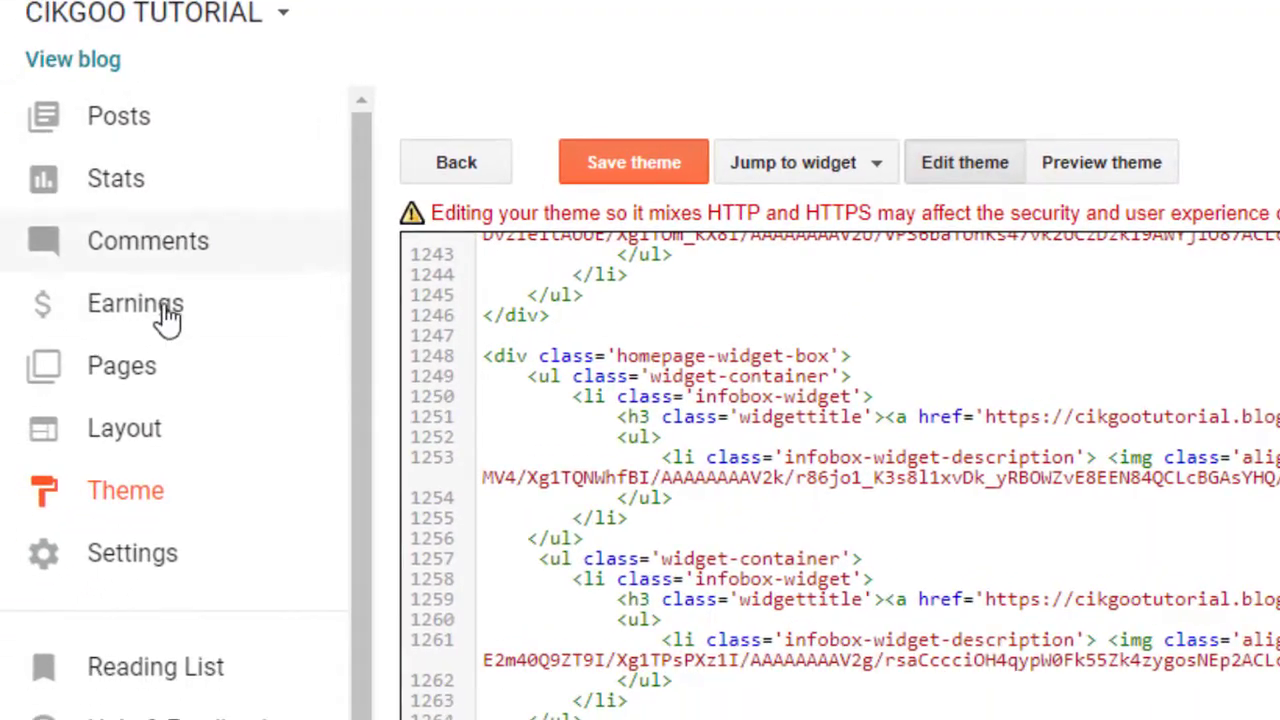
left_click(151, 379)
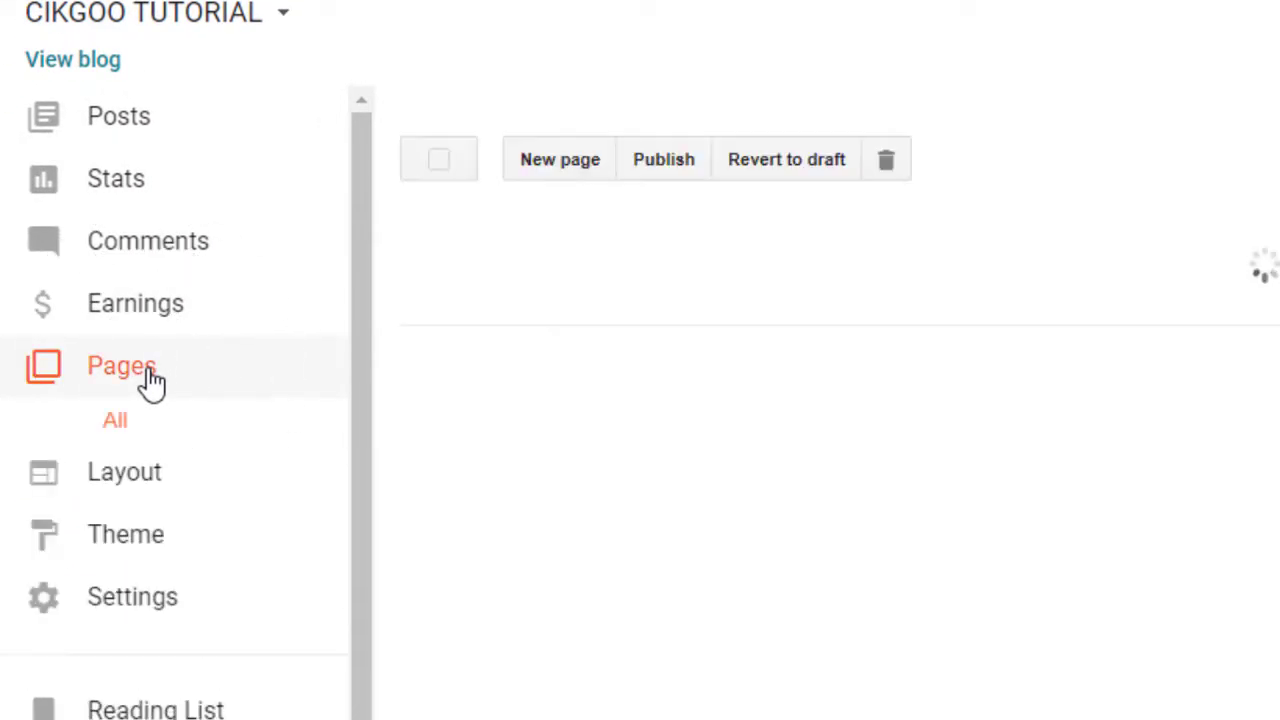
left_click(553, 172)
left_click(553, 172)
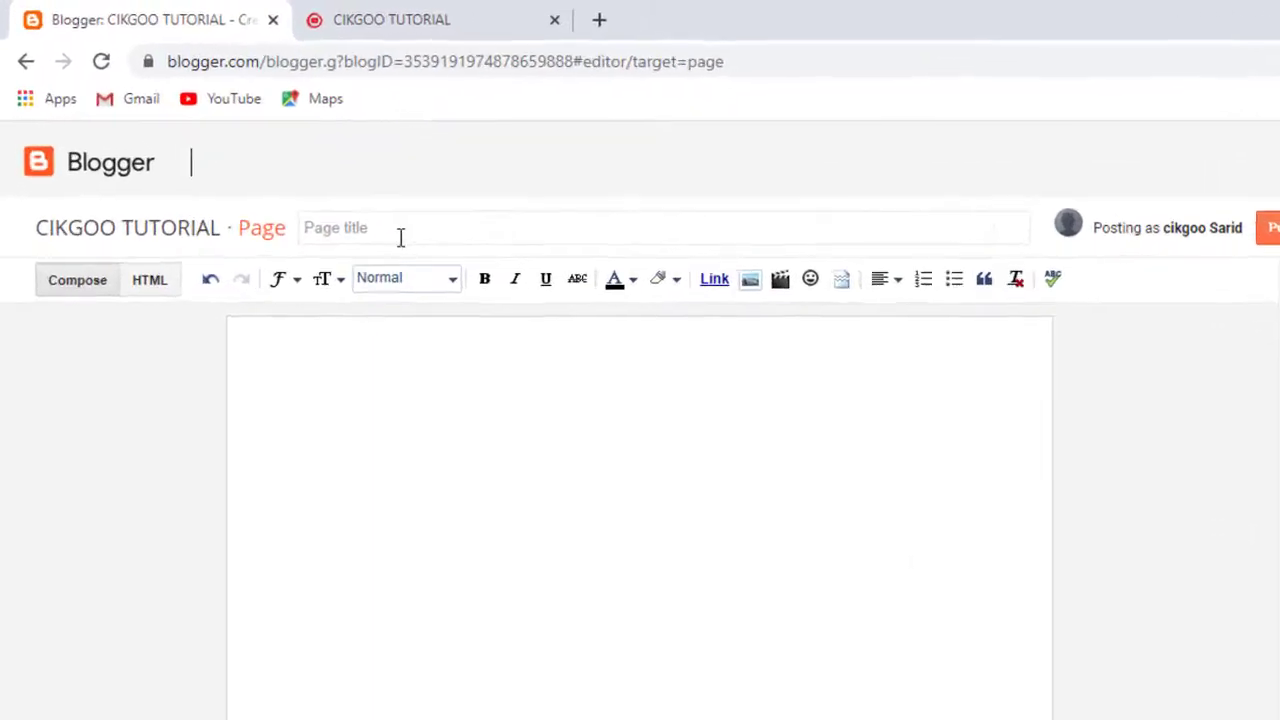
left_click(326, 182)
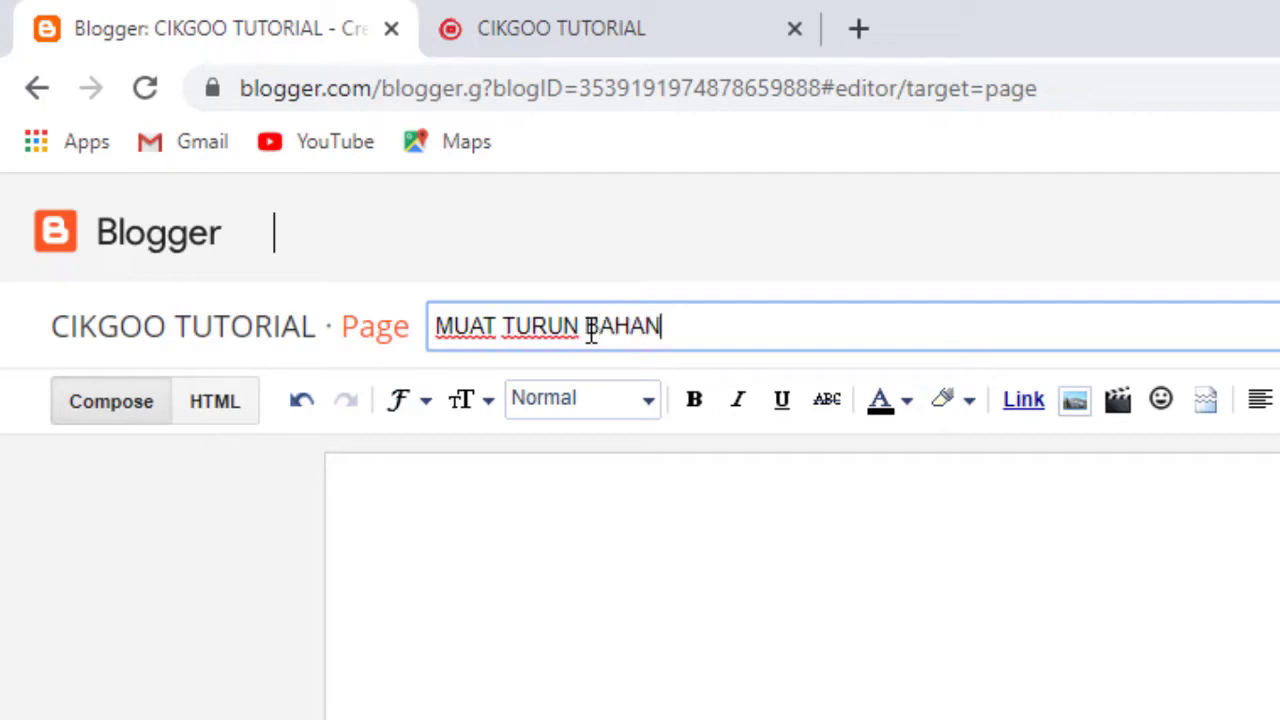
left_click(459, 580)
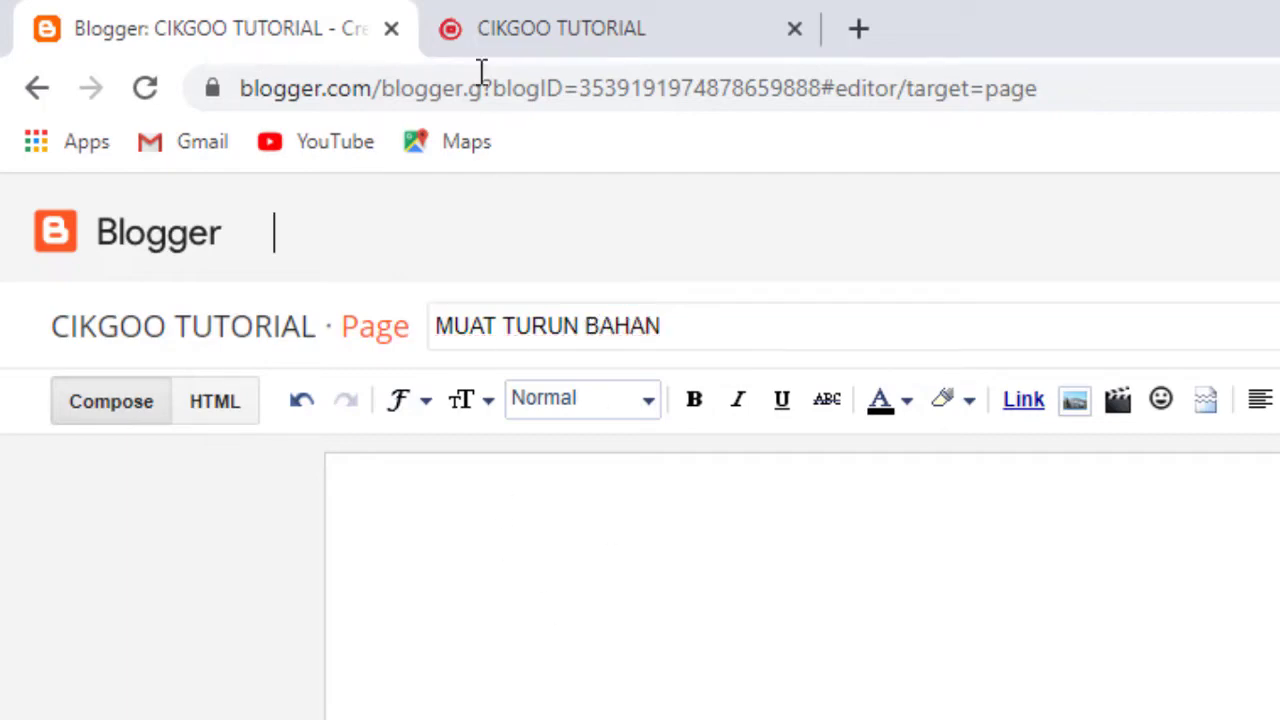
Open Google Drive in a new browser tab and open the BAHAN RPT 2020 folder.
left_click(488, 31)
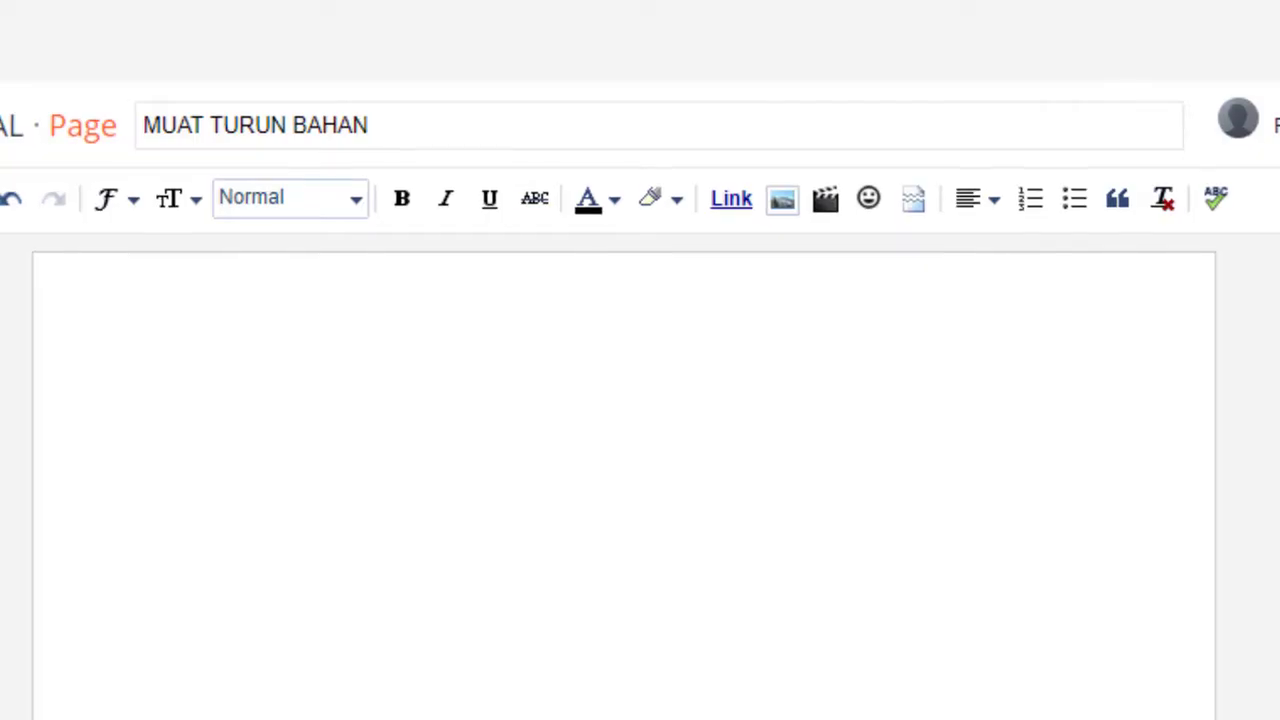
key("ctrl+t")
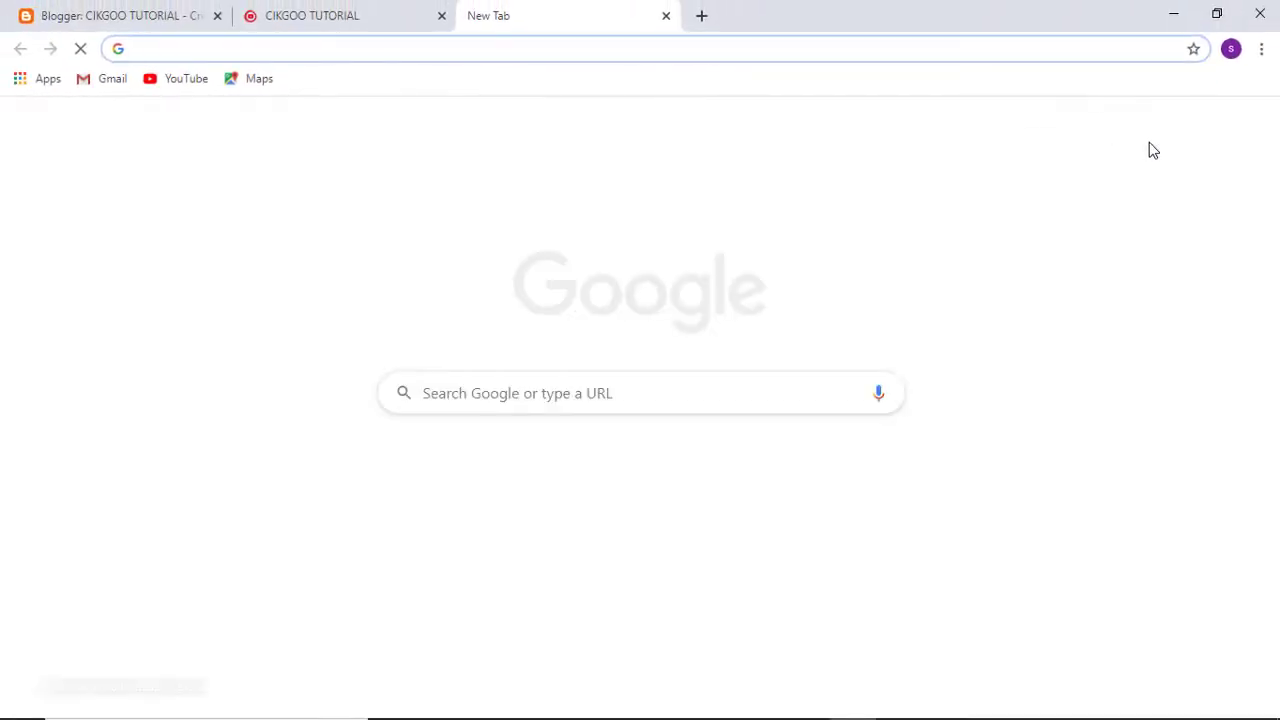
left_click(1205, 127)
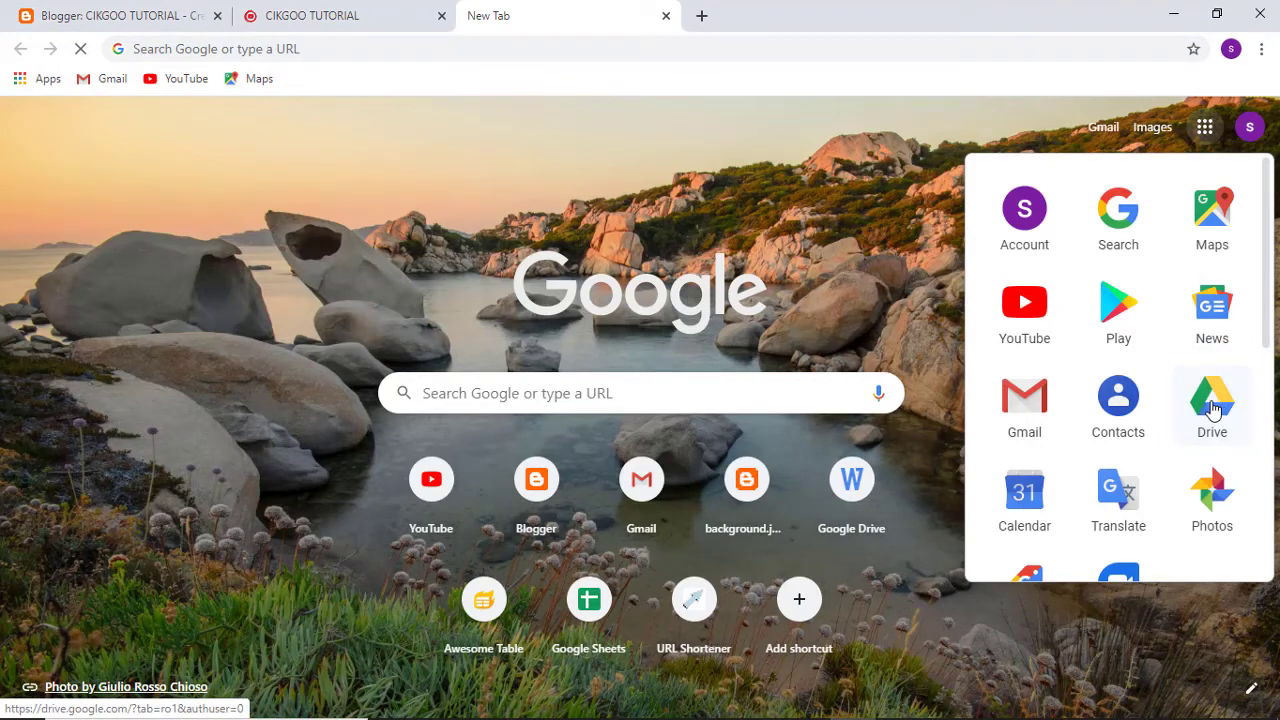
left_click(1212, 405)
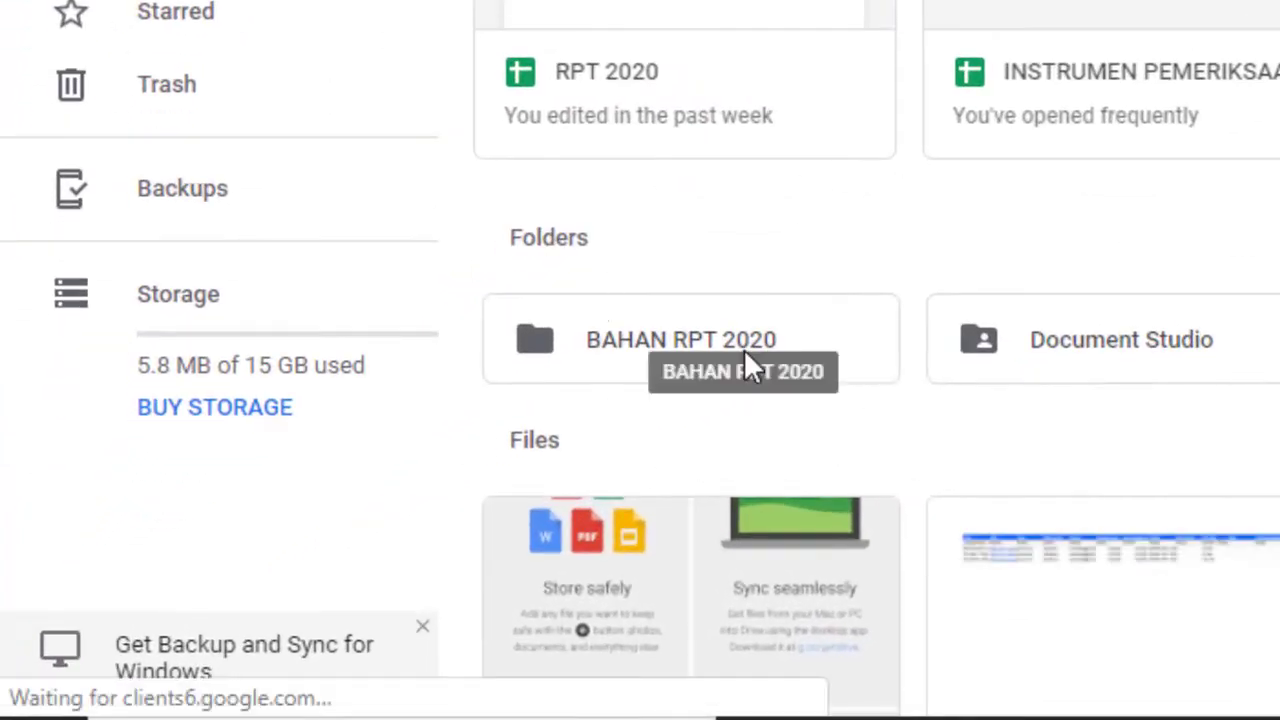
left_click(744, 349)
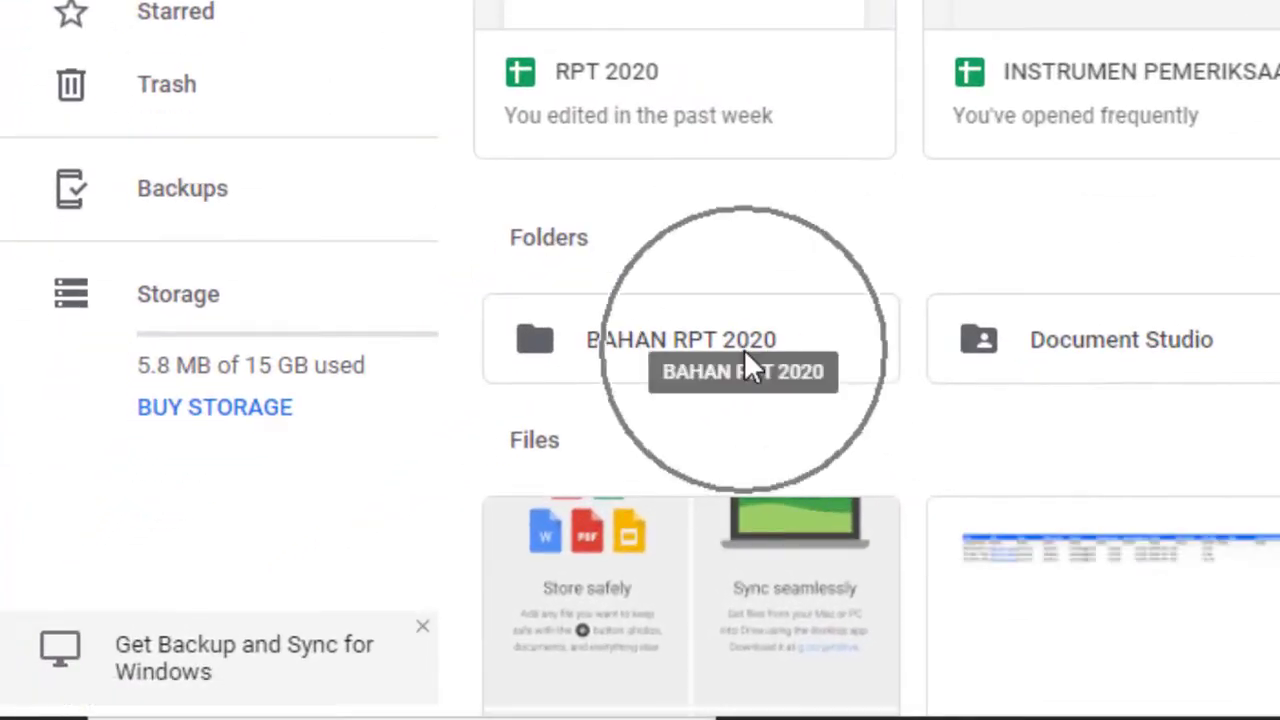
left_click(744, 349)
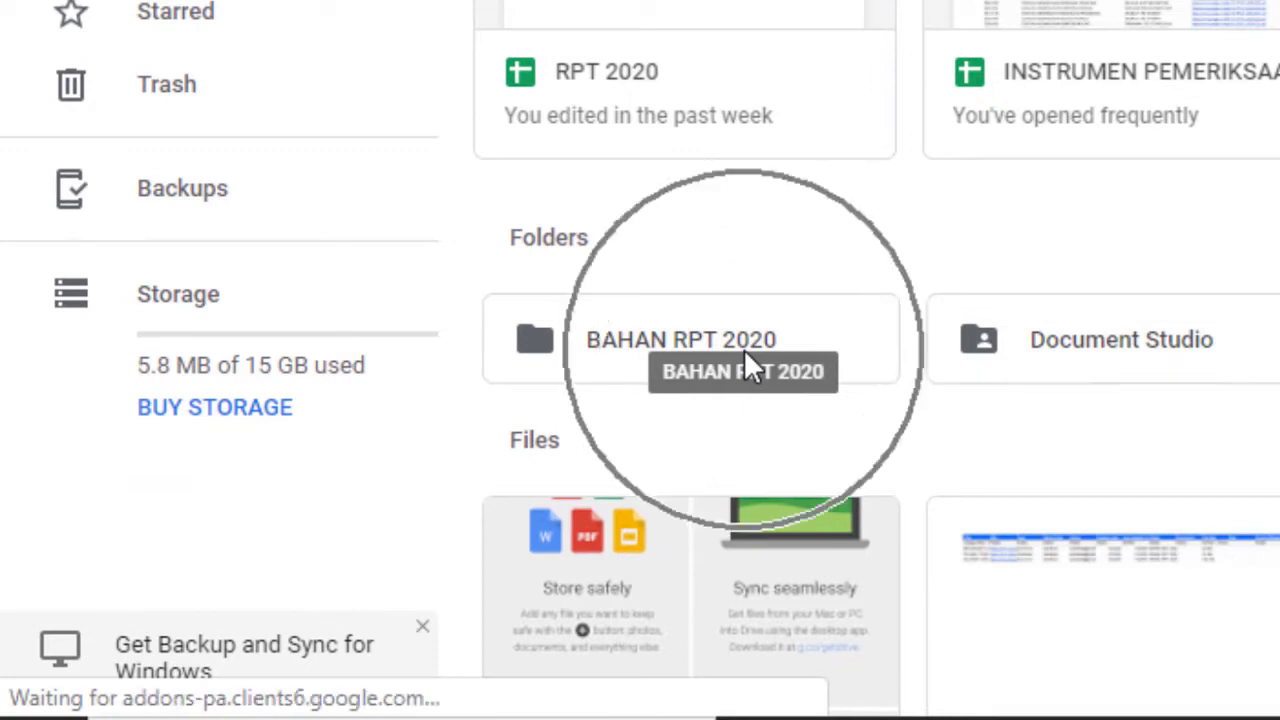
left_click(744, 349)
double_click(744, 347)
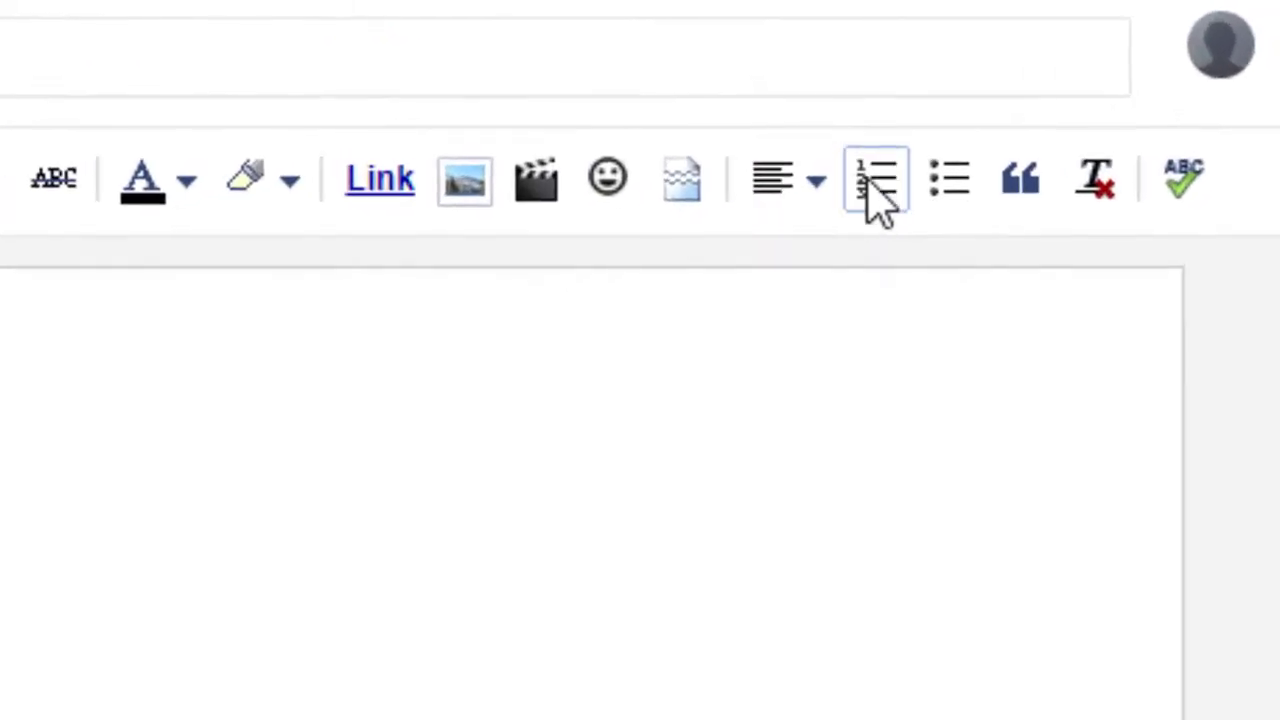
Add a numbered list to the MUAT TURUN BAHAN page with RPT BAHASA MELAYU TAHUN 4 and RPT SEJARAH TAHUN 4.
left_click(869, 184)
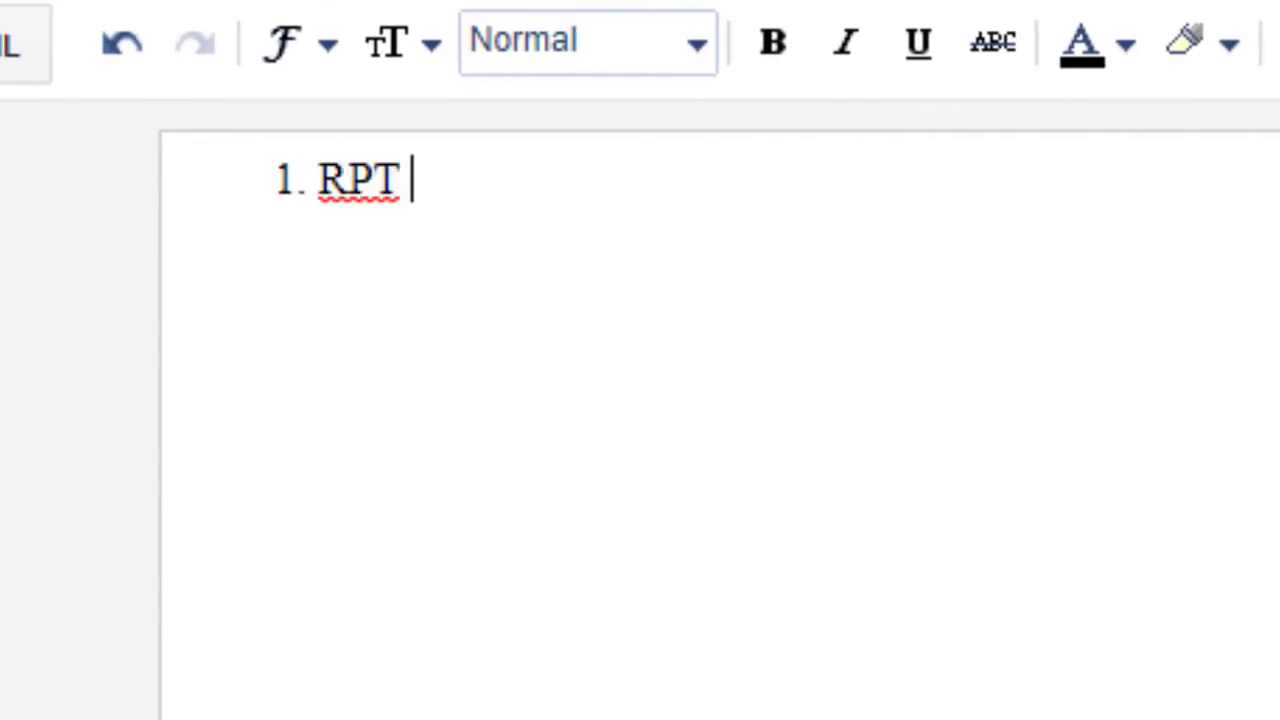
type("RPT BAHASA M")
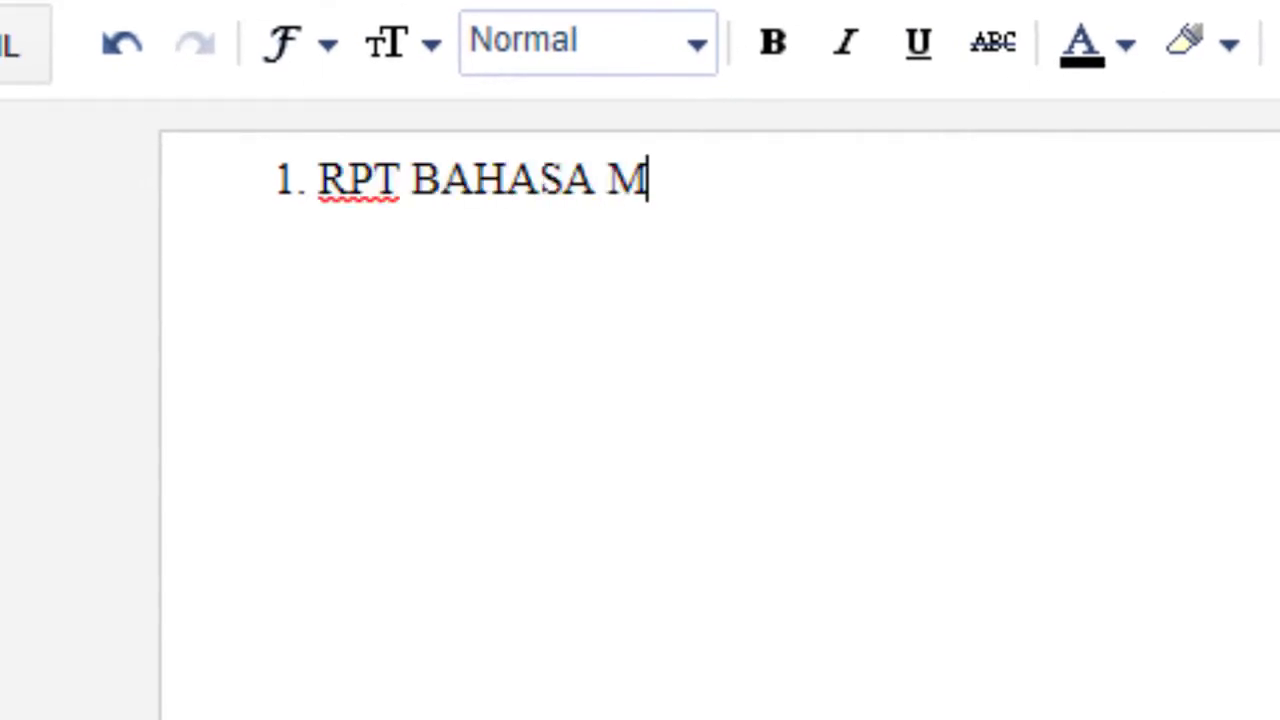
type("ELAYU TAHUN 4")
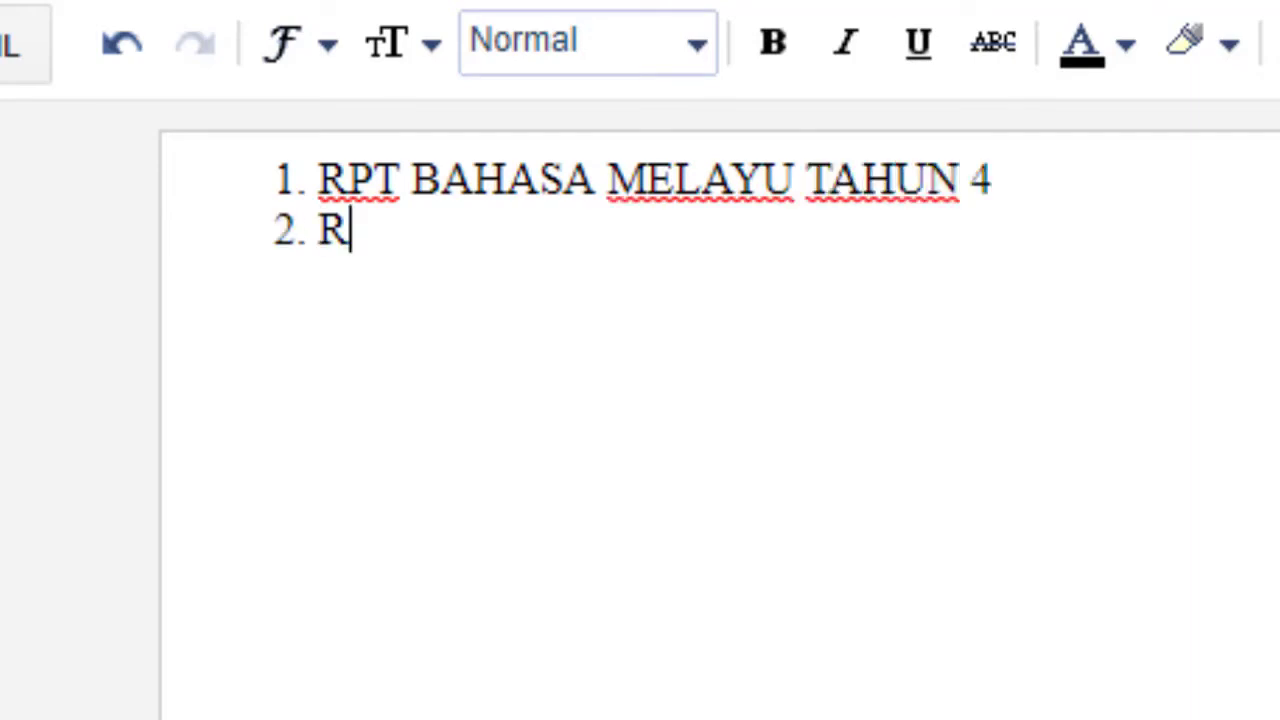
type("SEJA")
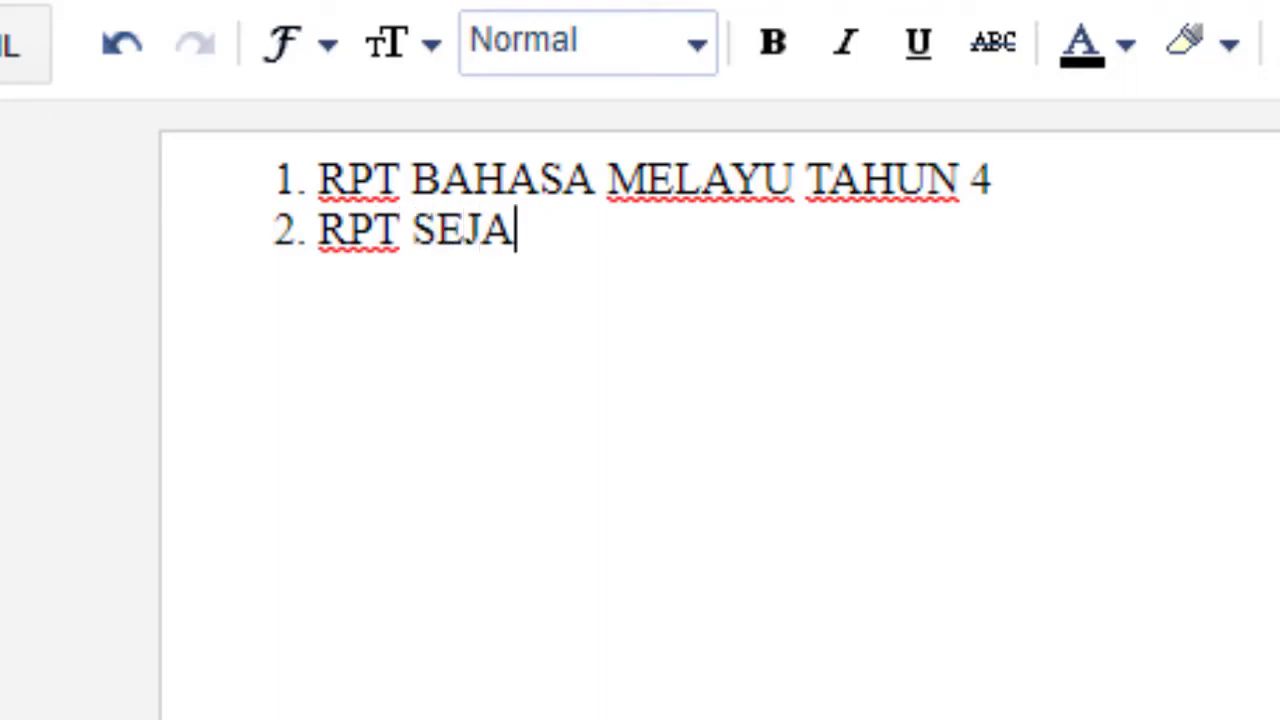
type("RAH TAHUN")
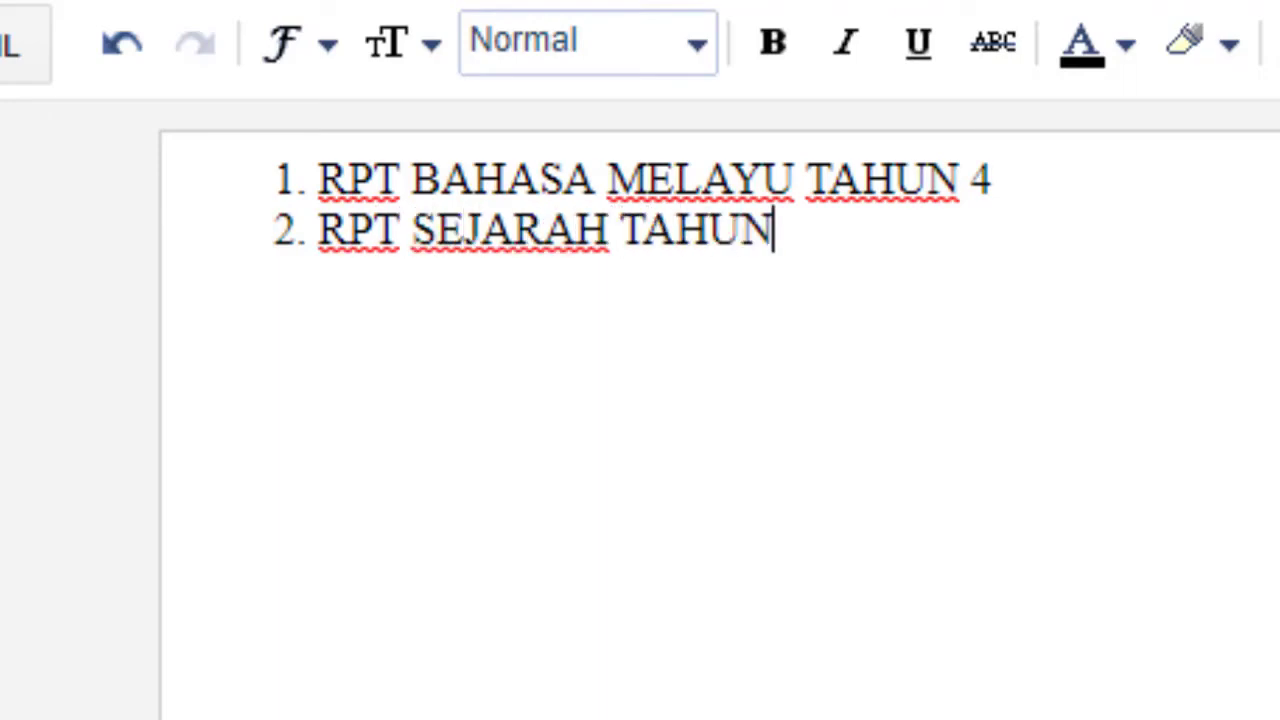
type(" 4")
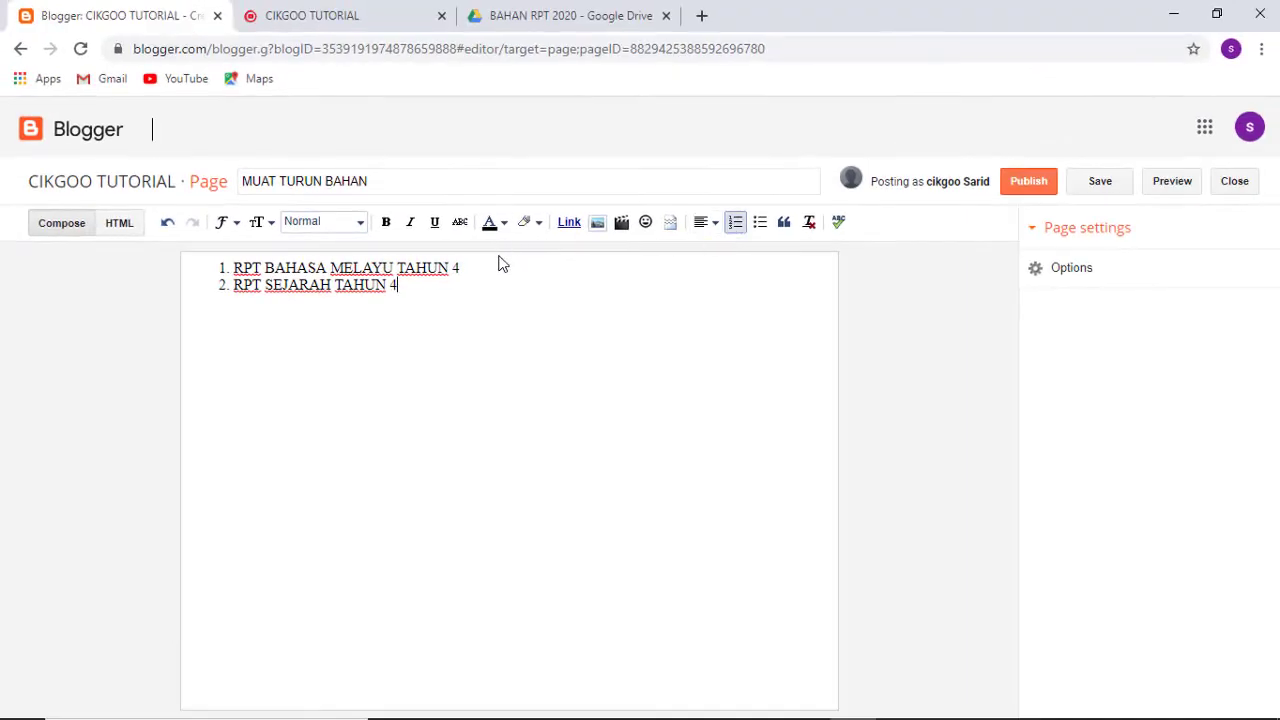
Switch to Google Drive and open the advanced sharing settings of BM DARJAH 4.docx in the BAHAN RPT 2020 folder.
left_click(565, 15)
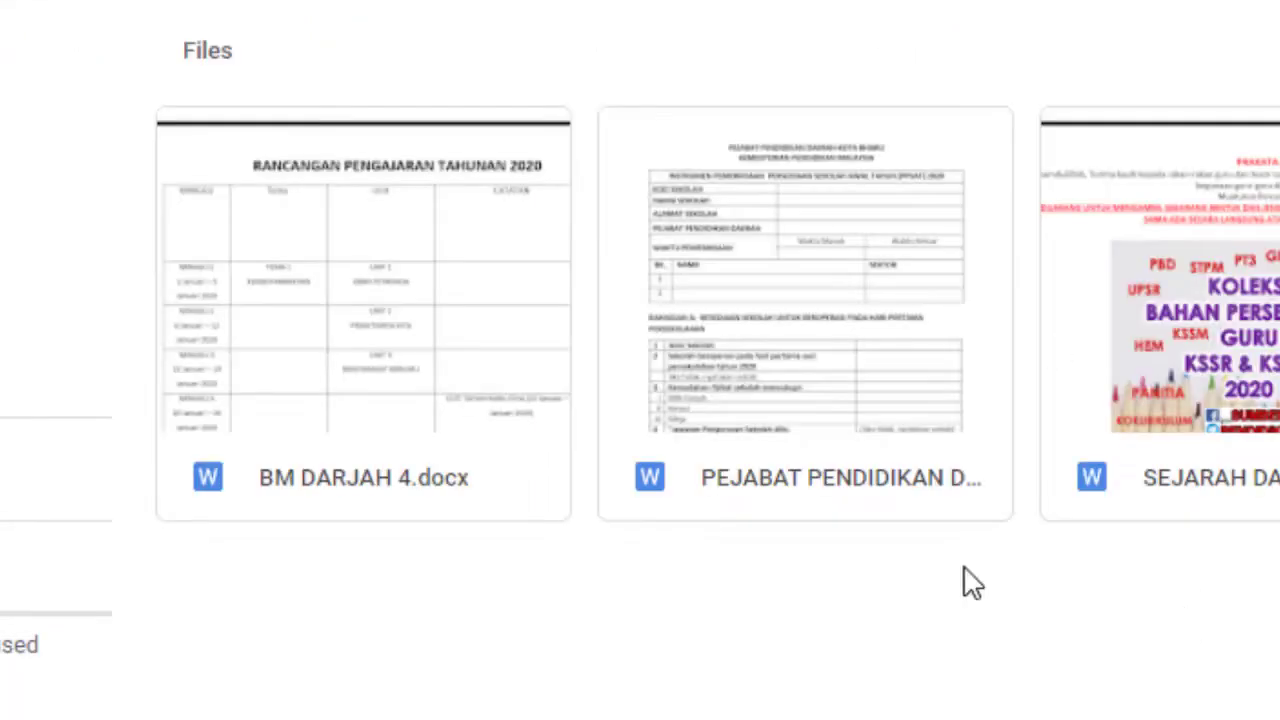
left_click(430, 413)
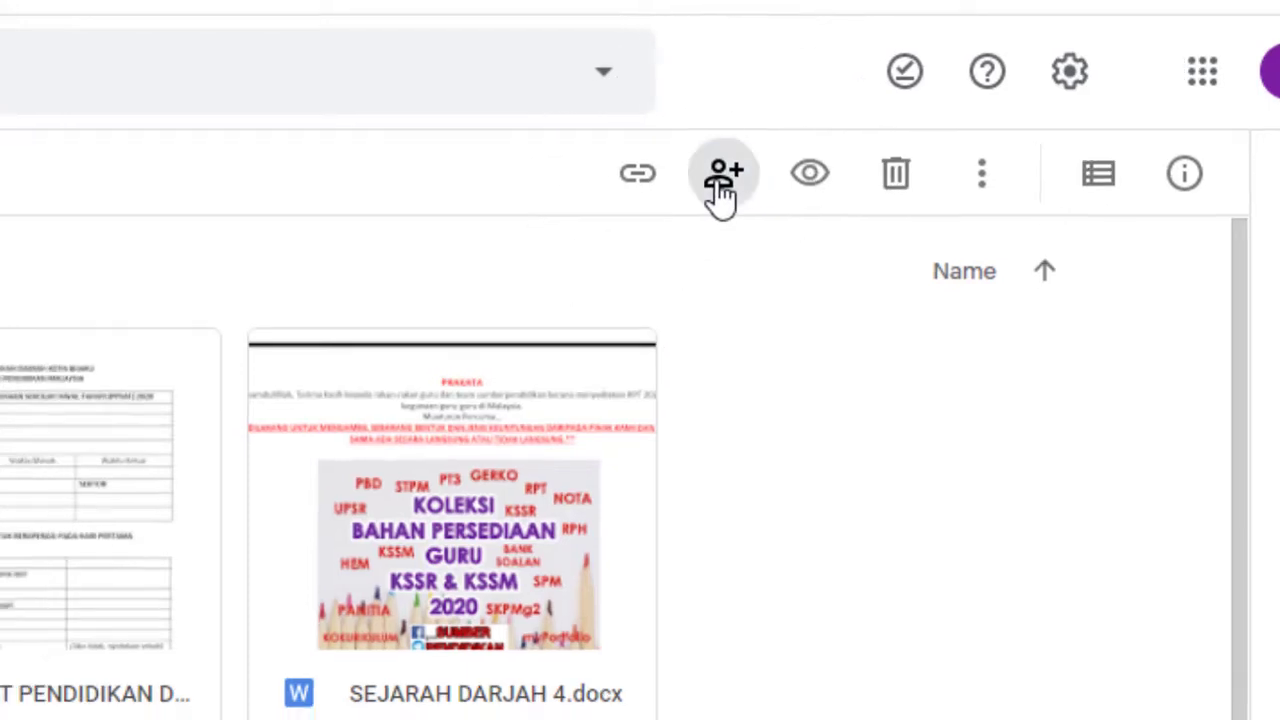
left_click(714, 188)
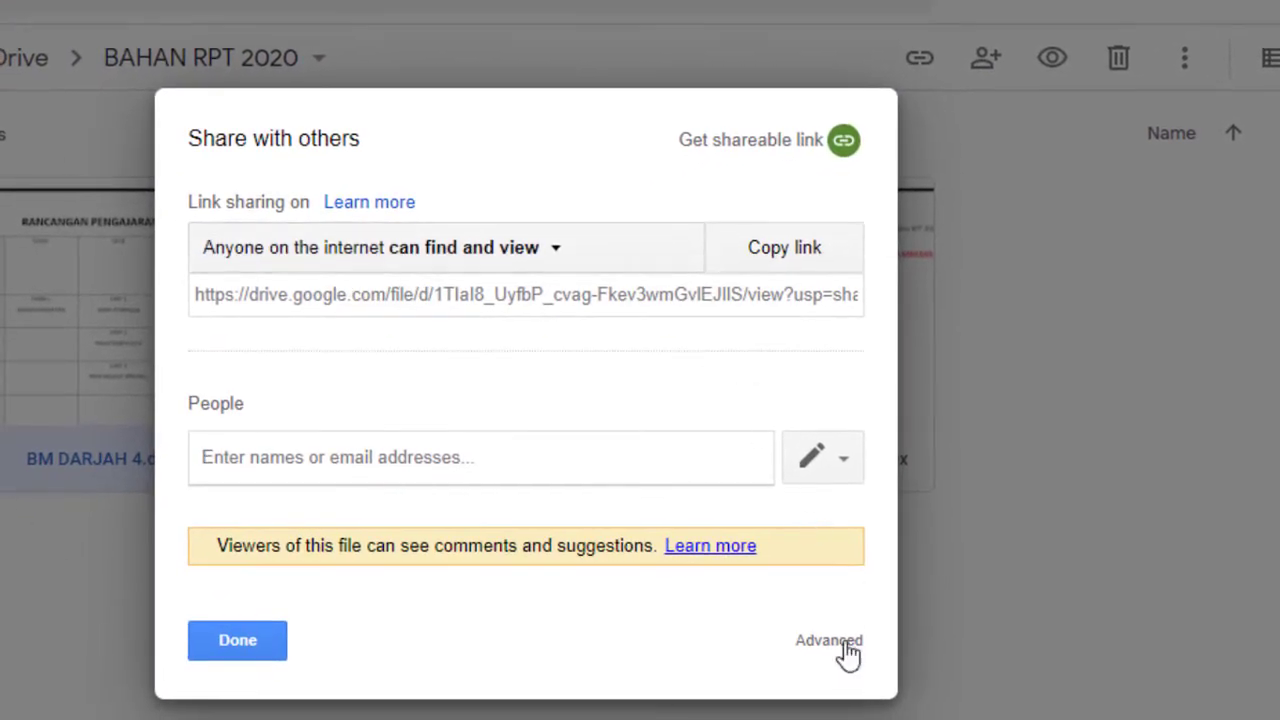
left_click(846, 645)
Set the link sharing of BM DARJAH 4.docx to Off - Specific people and save it.
left_click(779, 290)
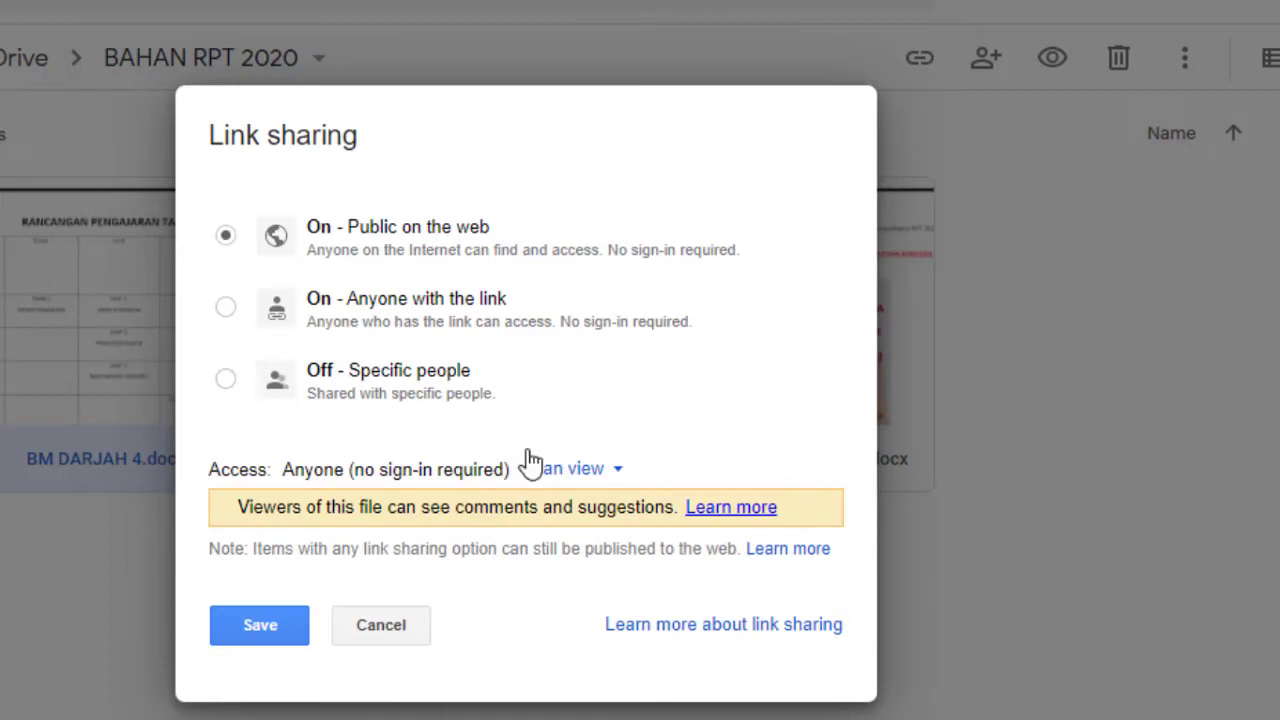
left_click(227, 380)
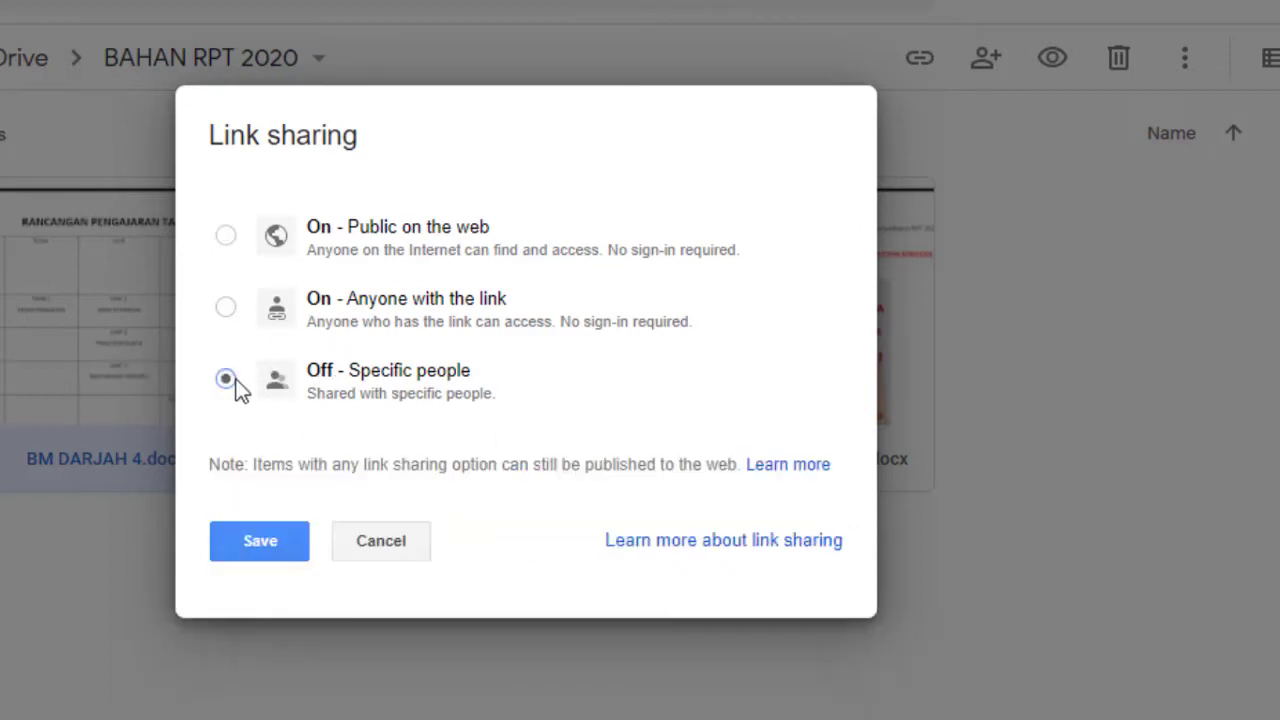
left_click(262, 541)
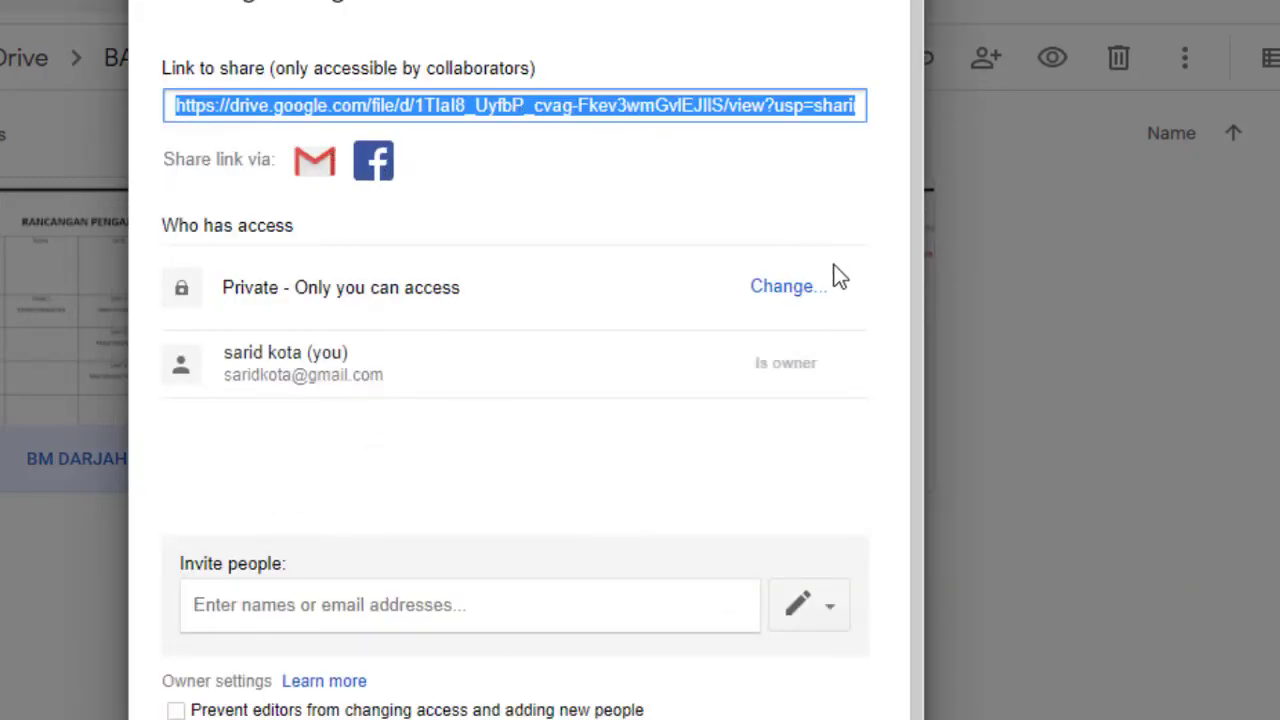
Set the link sharing of BM DARJAH 4.docx to On - Public on the web and save it.
scroll(846, 292, "down", 1)
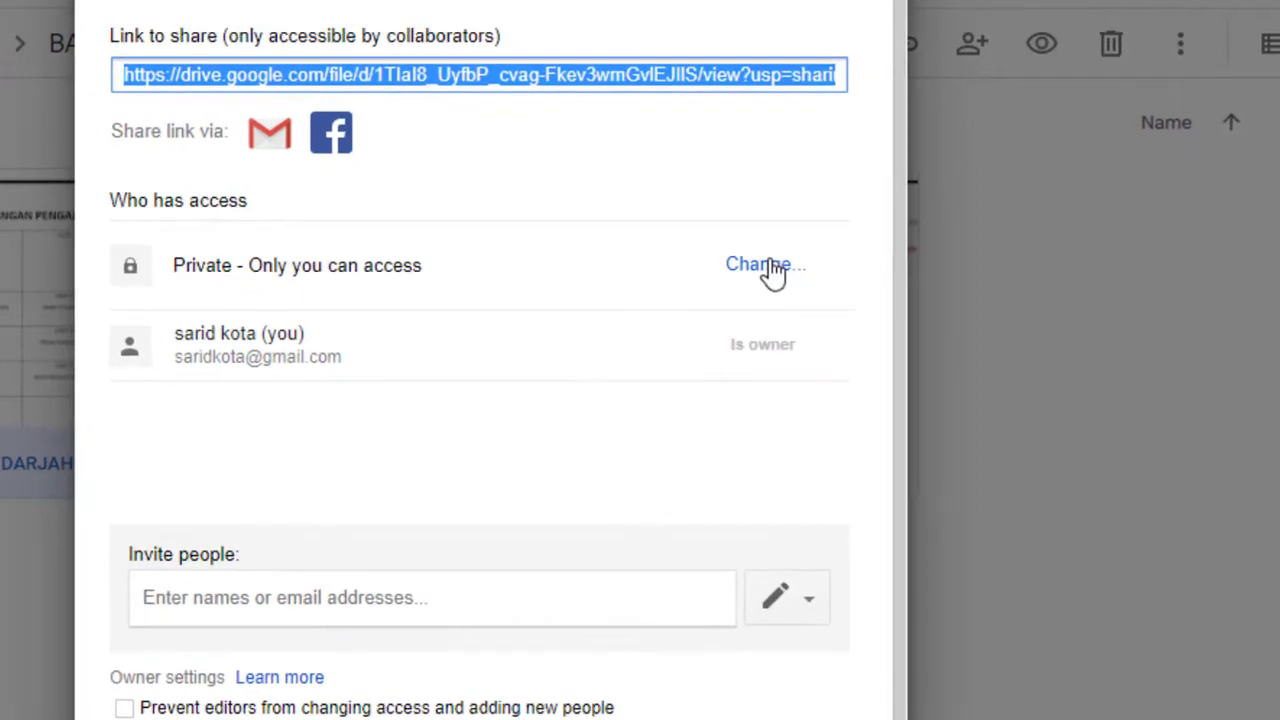
left_click(785, 270)
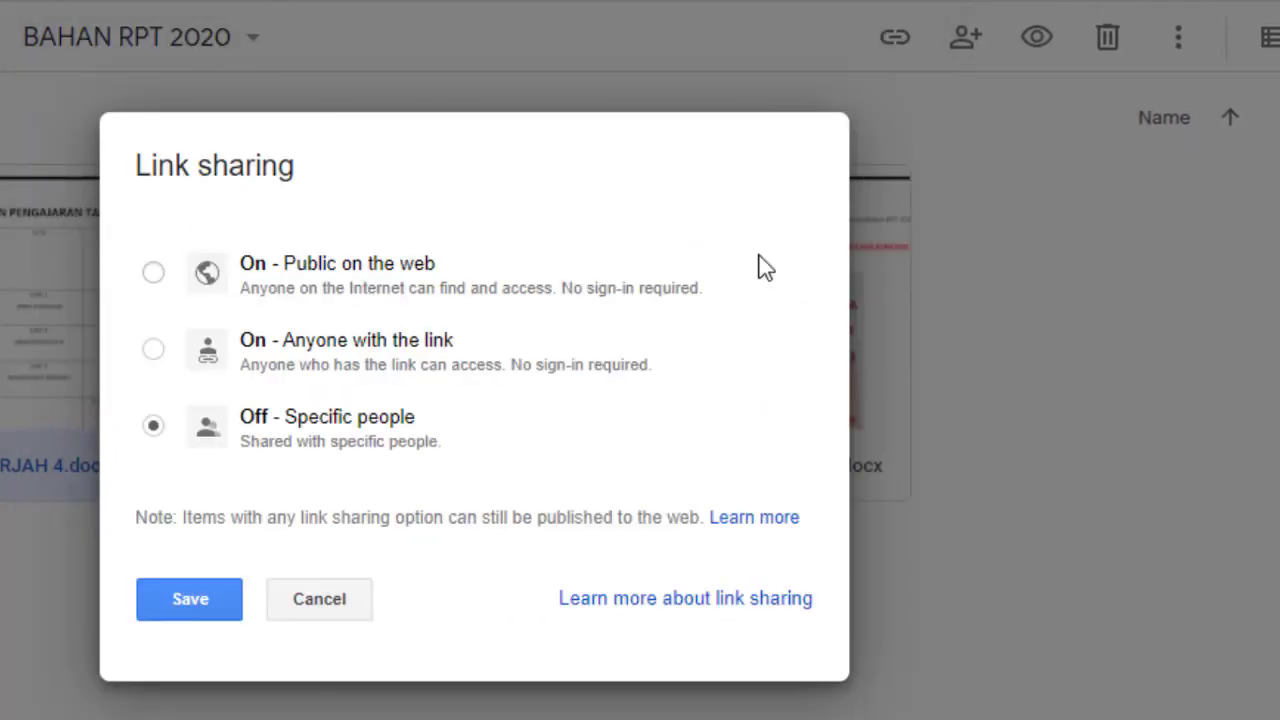
left_click(155, 279)
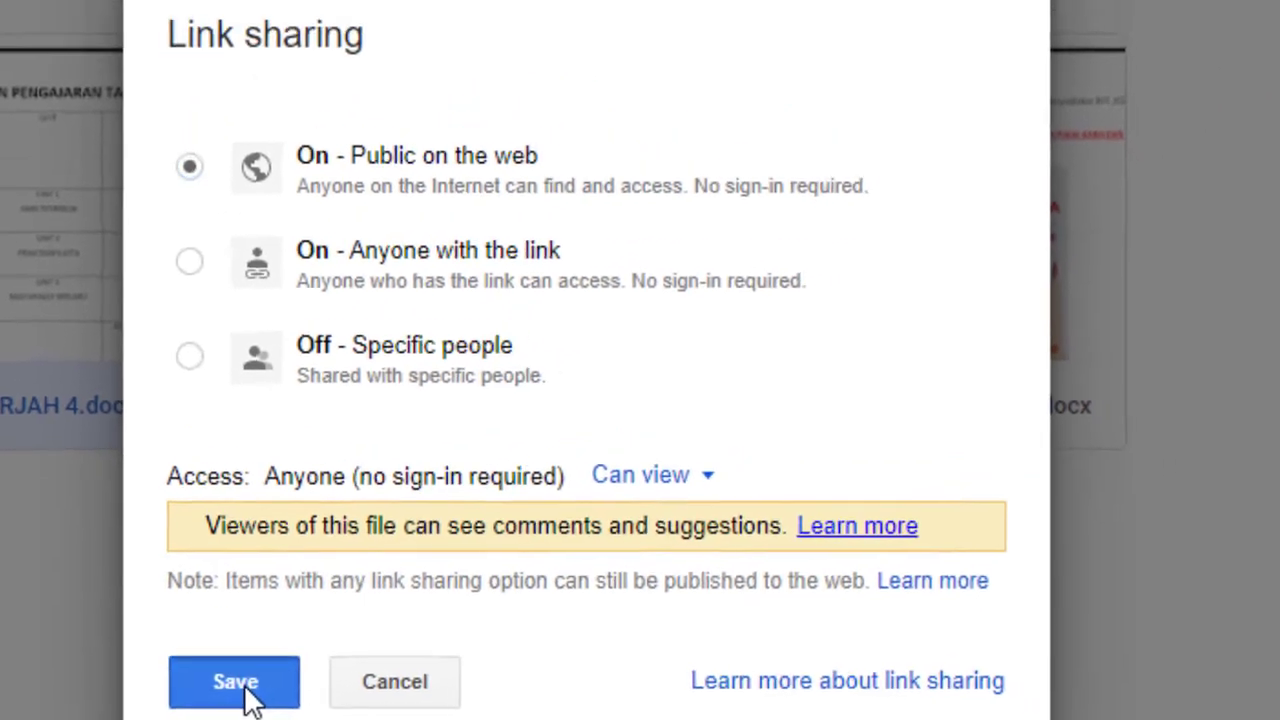
left_click(244, 686)
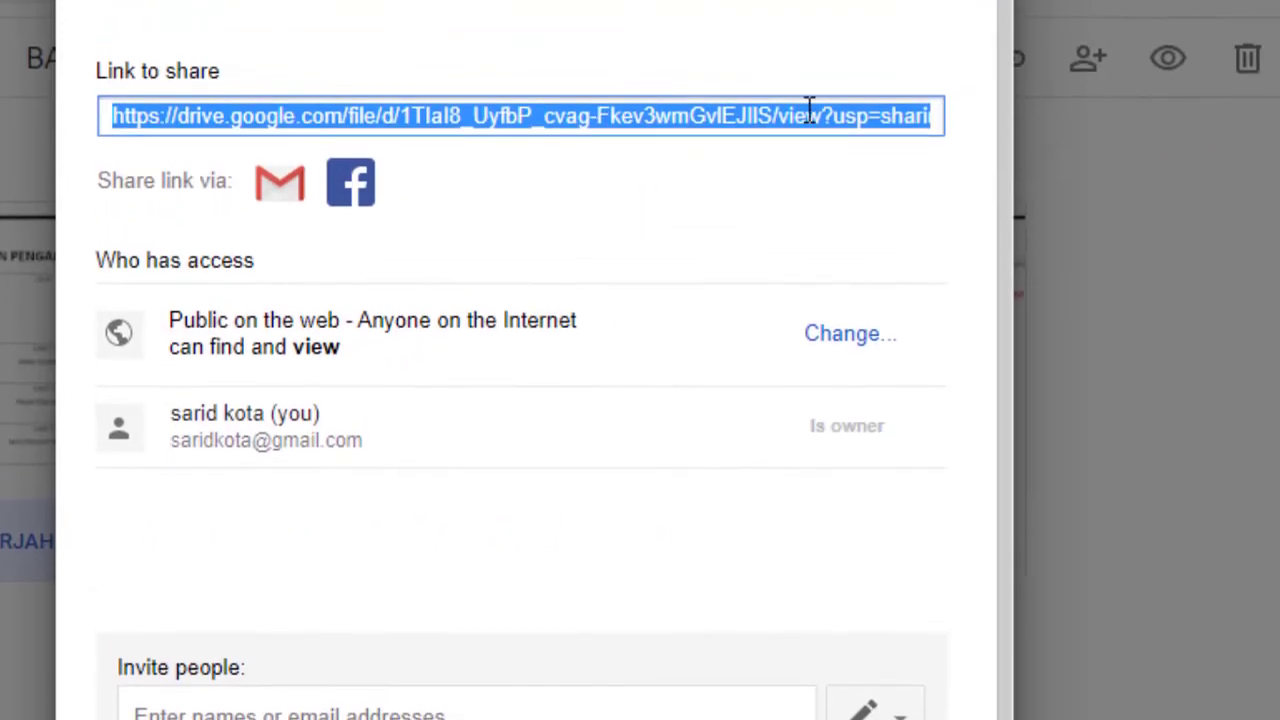
Copy the share link of BM DARJAH 4.docx and finish the sharing settings.
right_click(810, 112)
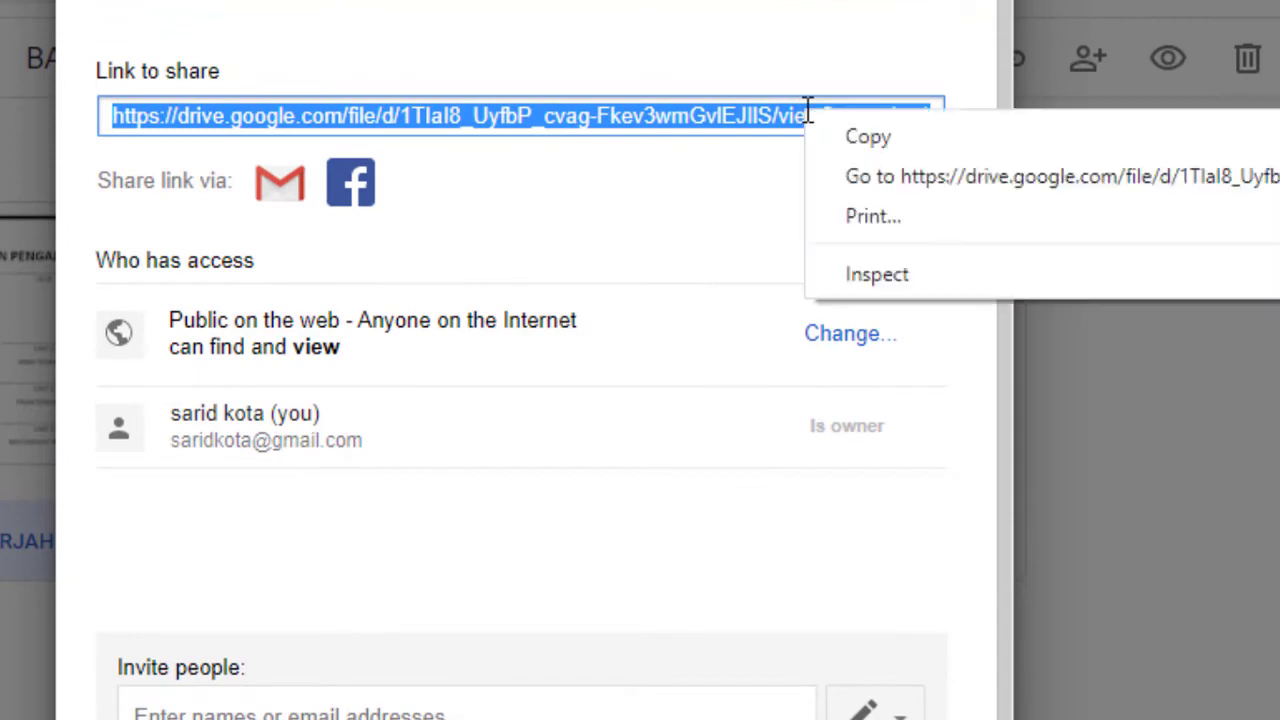
left_click(866, 136)
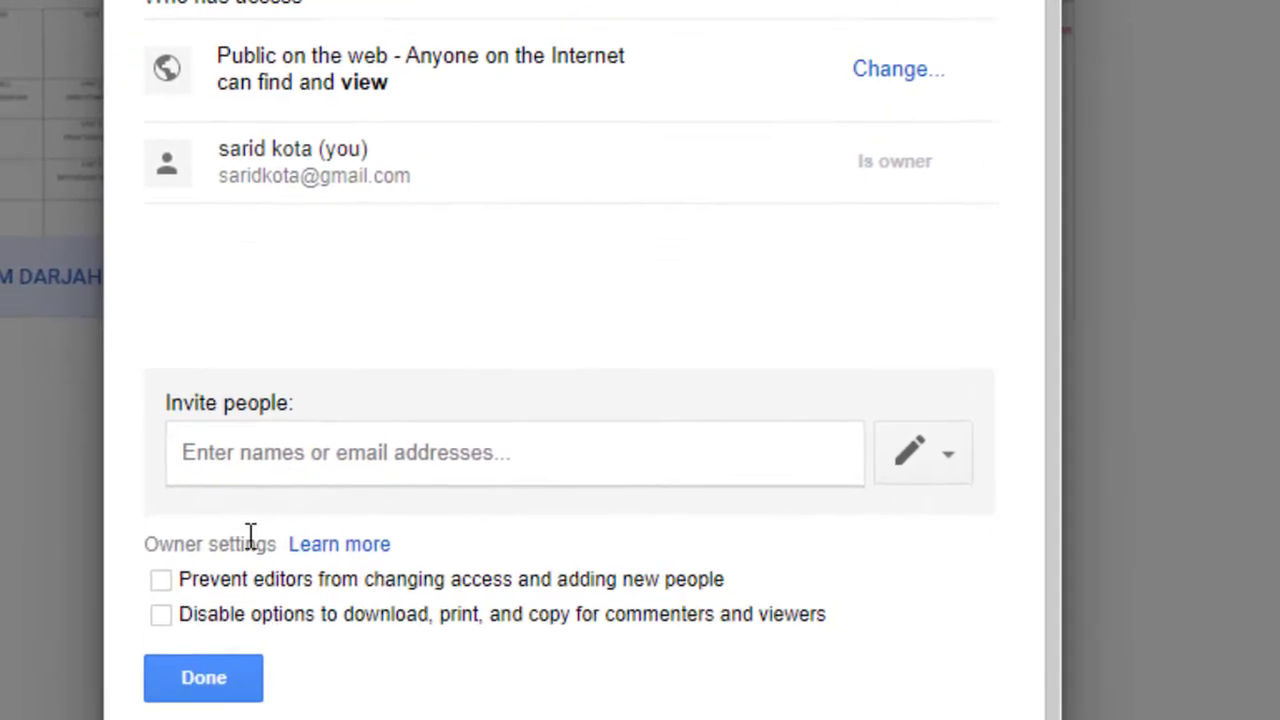
left_click(236, 652)
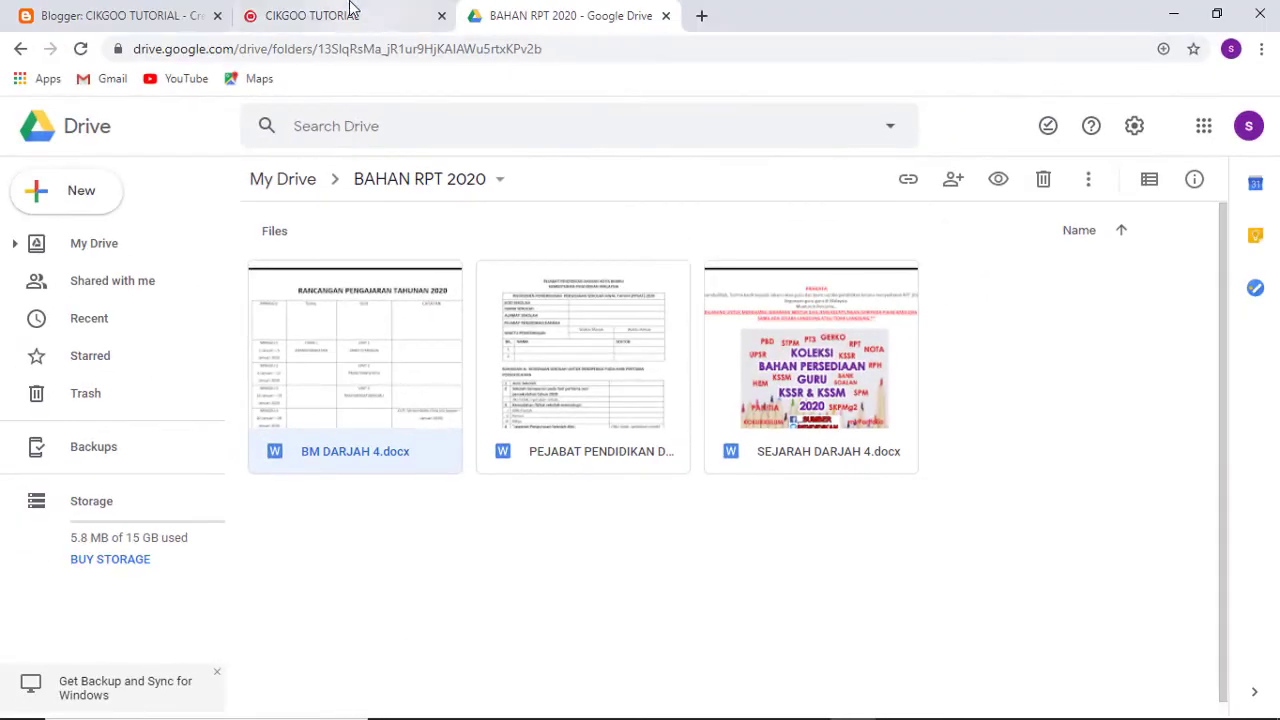
Switch to Blogger and link the RPT BAHASA MELAYU TAHUN 4 list item to the copied Drive link, opening in a new window.
left_click(137, 17)
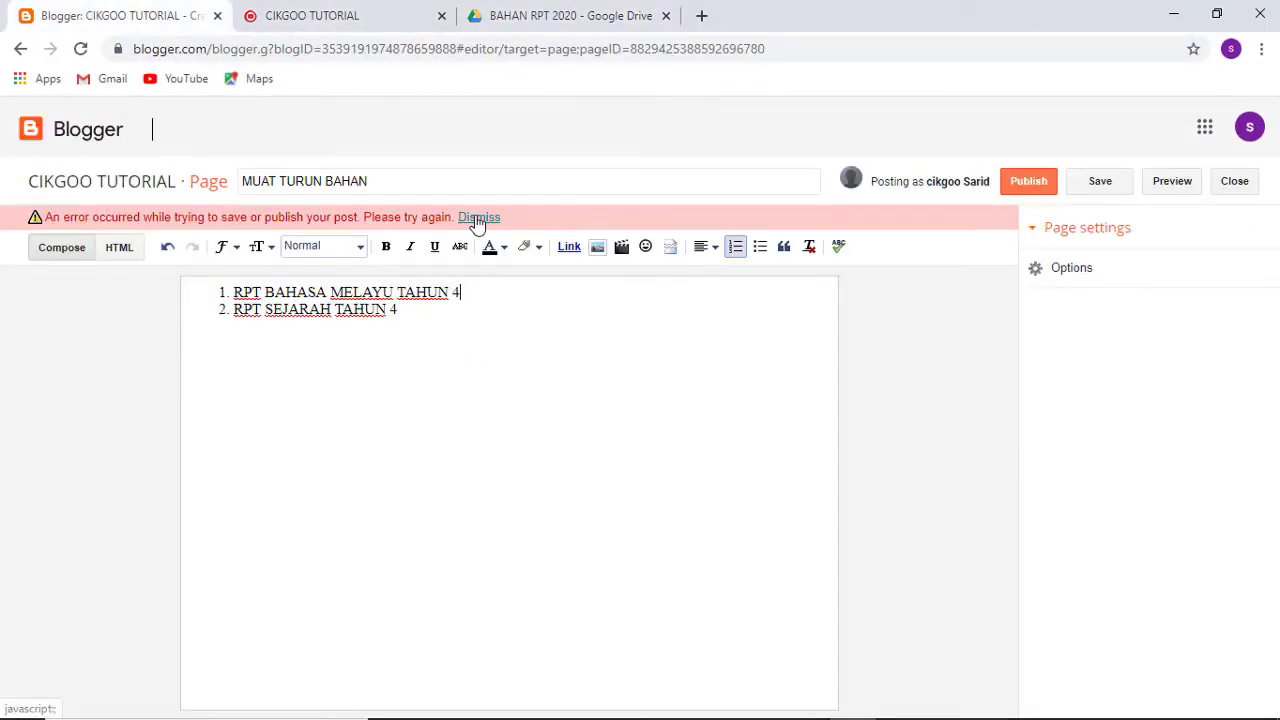
left_click(478, 219)
left_click_drag(469, 294, 223, 286)
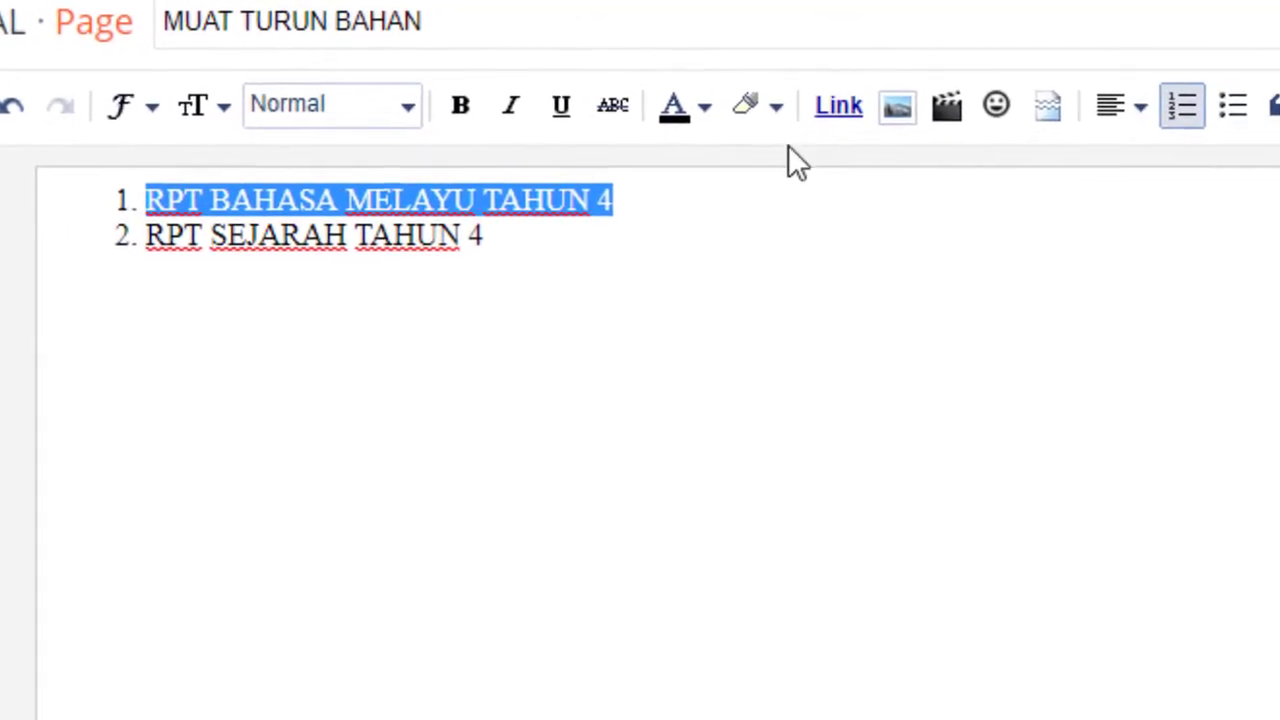
left_click(1175, 125)
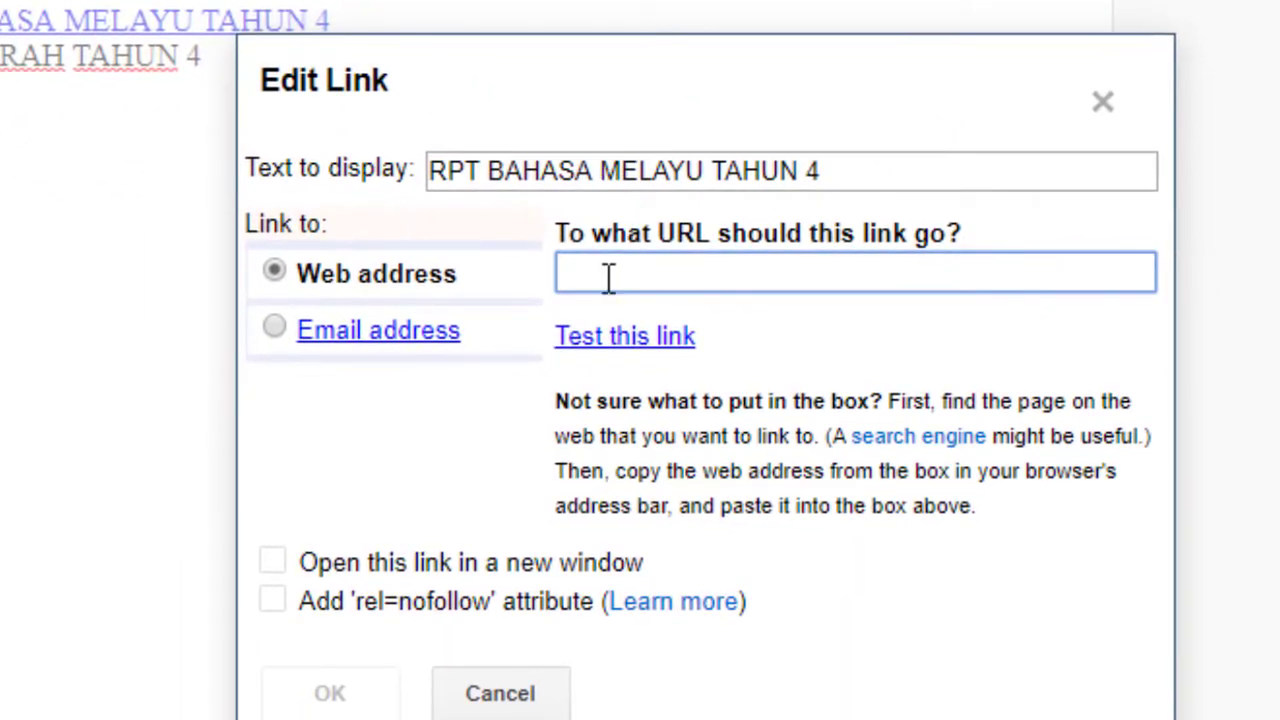
right_click(607, 277)
left_click(714, 585)
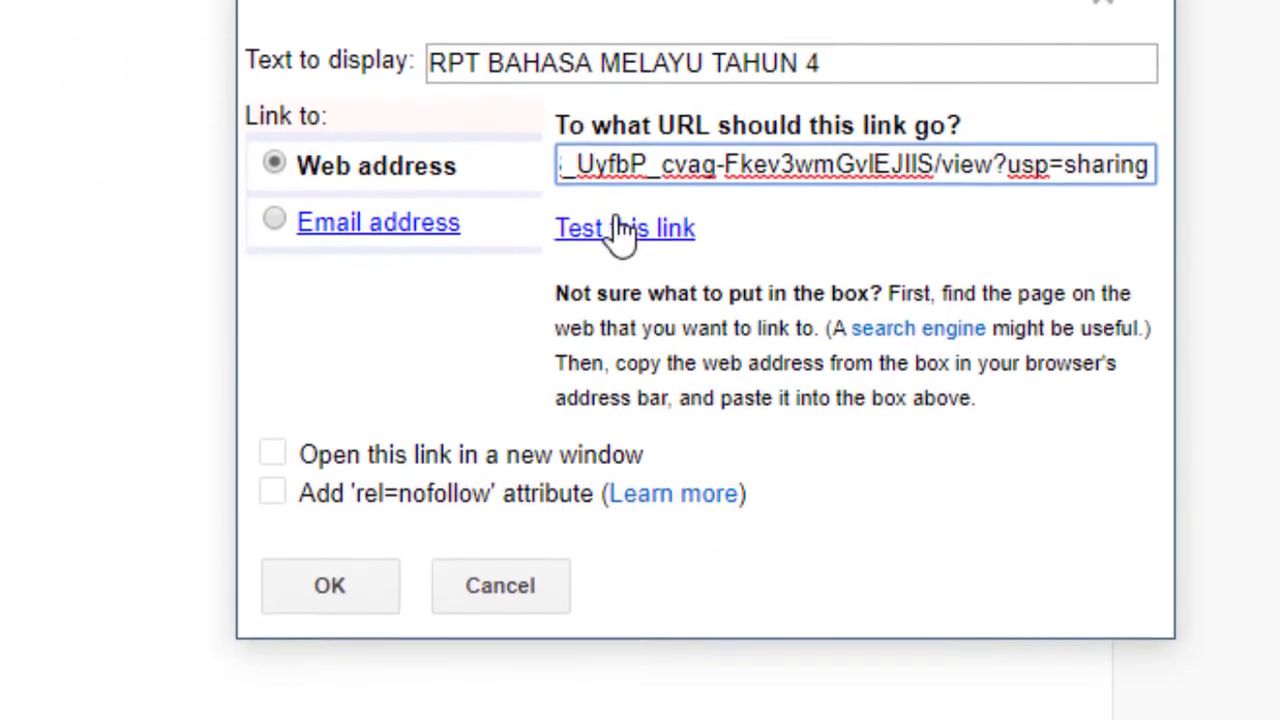
left_click(306, 440)
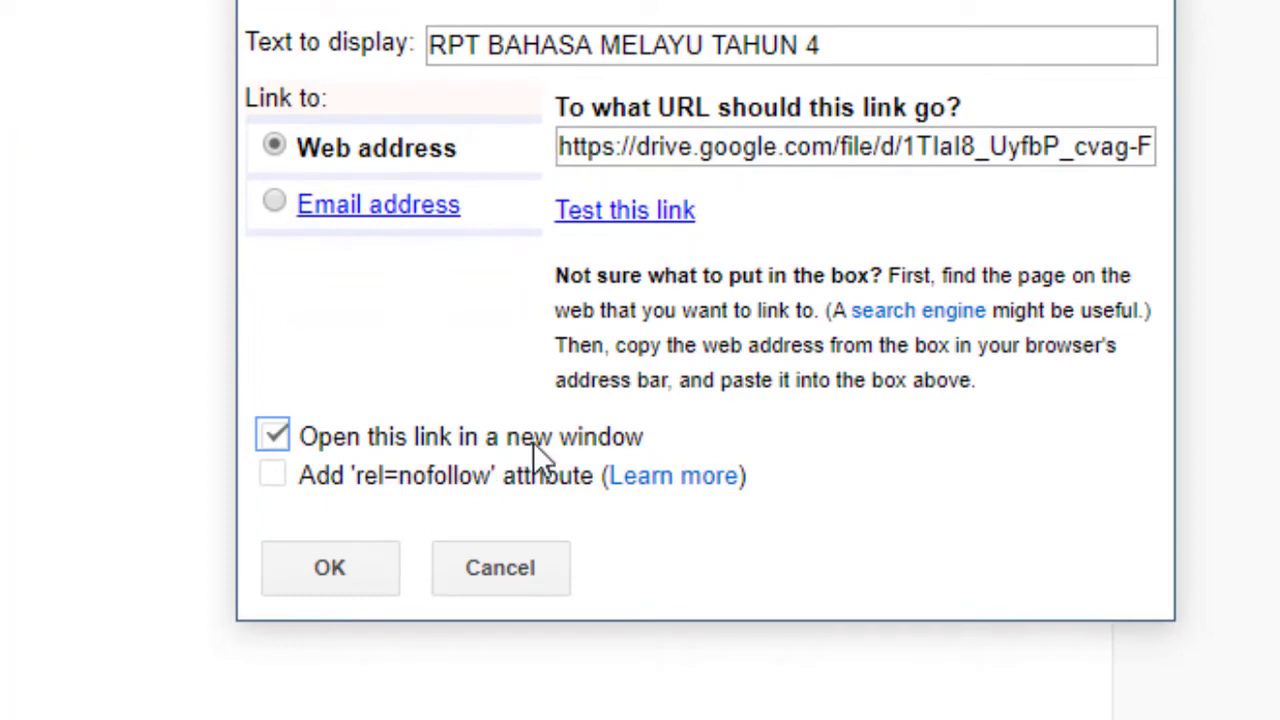
left_click(355, 566)
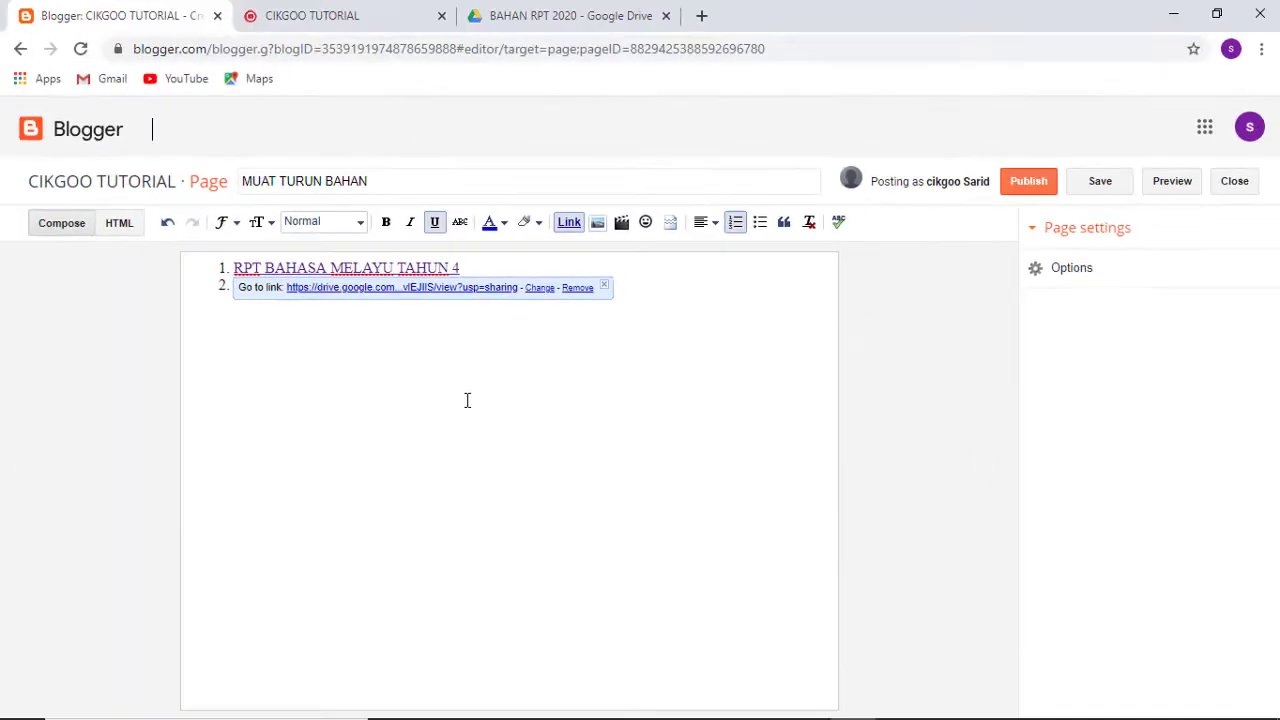
left_click(532, 317)
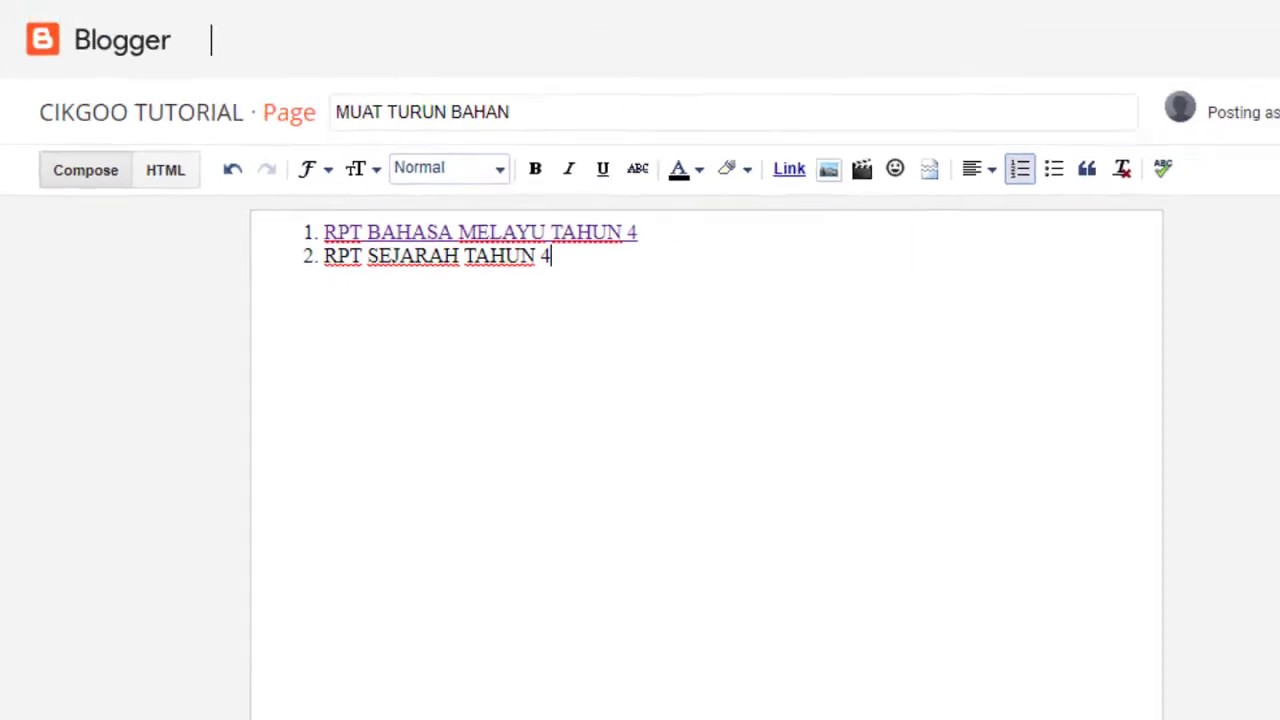
Switch to Google Drive and set the link sharing of SEJARAH DARJAH 4.docx to On - Public on the web.
left_click(560, 13)
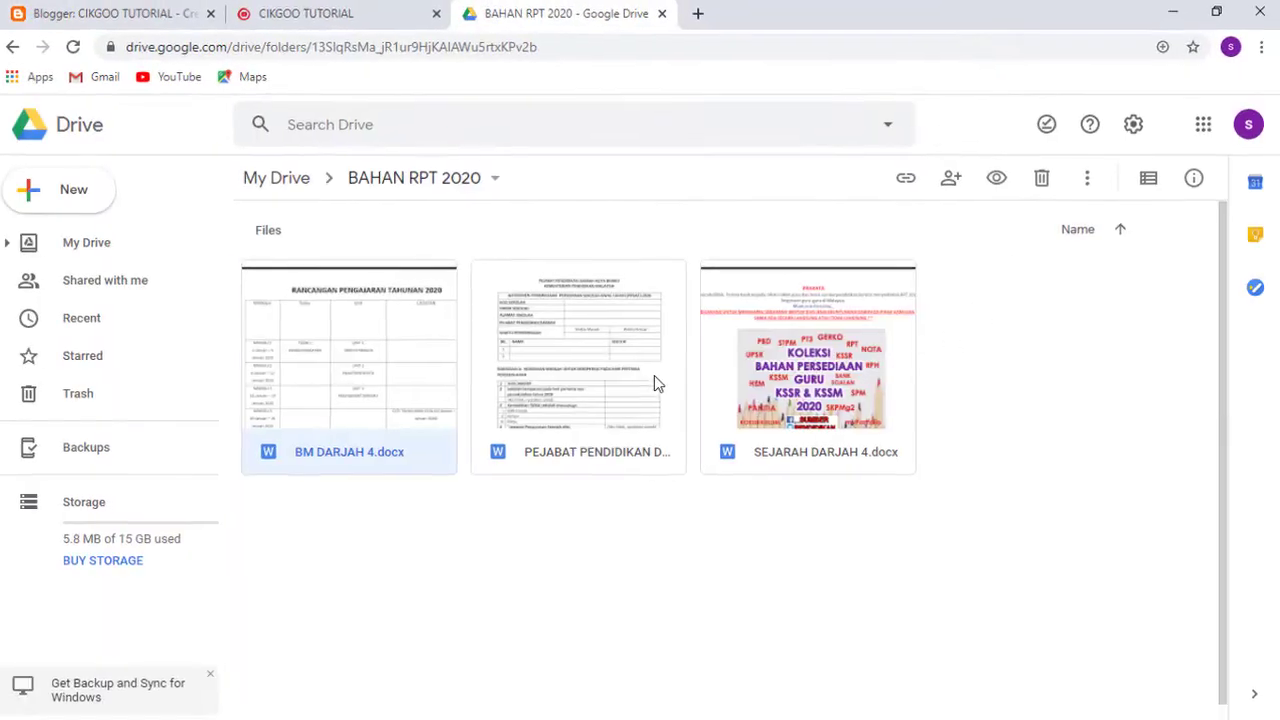
left_click(854, 430)
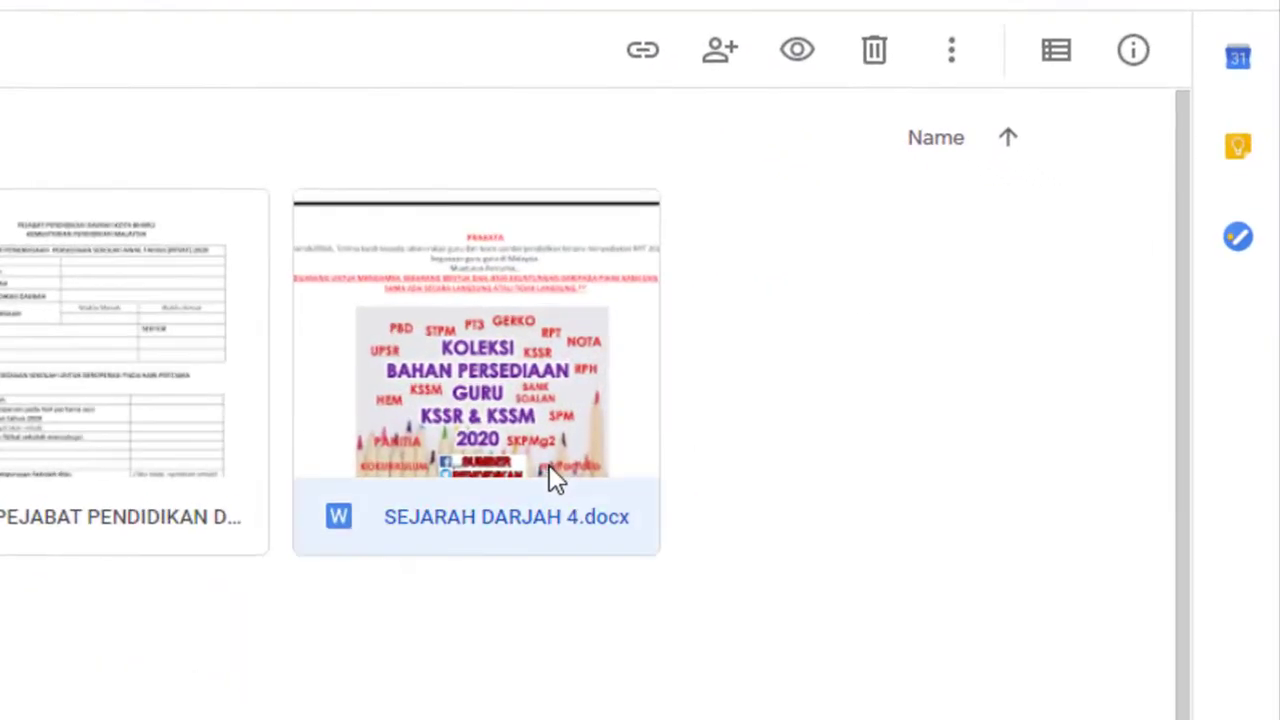
left_click(727, 52)
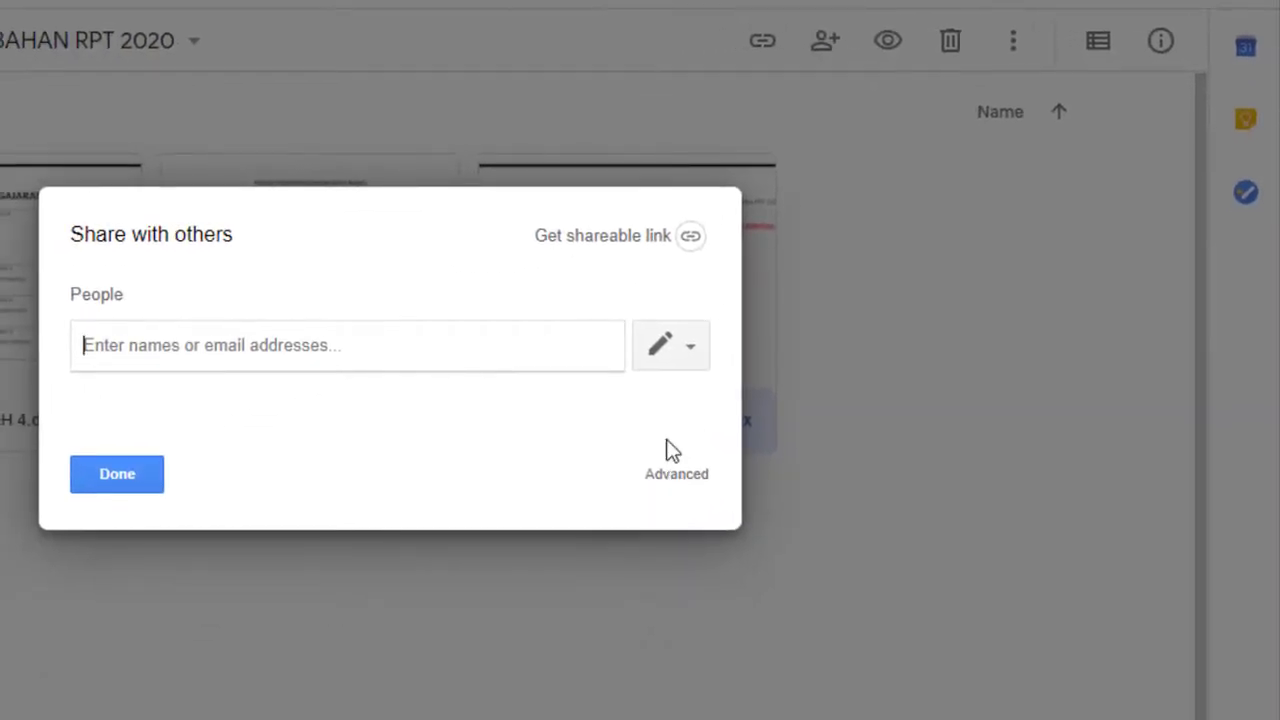
left_click(677, 474)
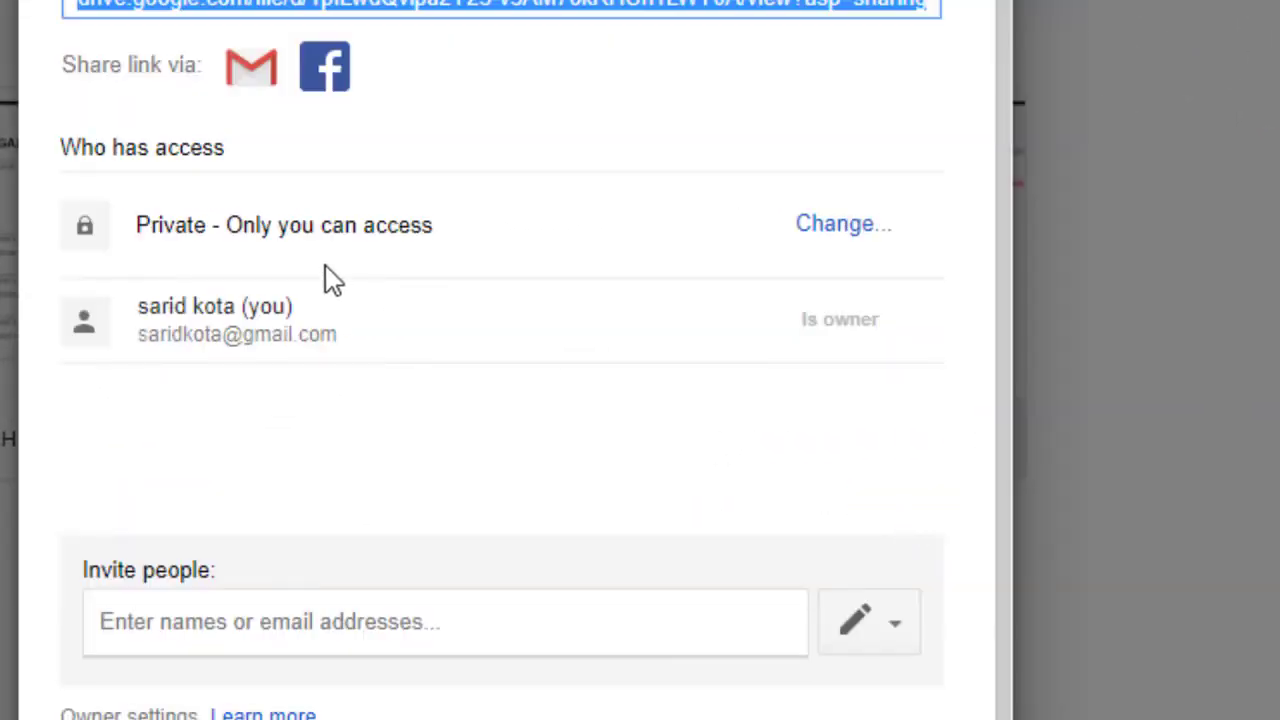
left_click(850, 222)
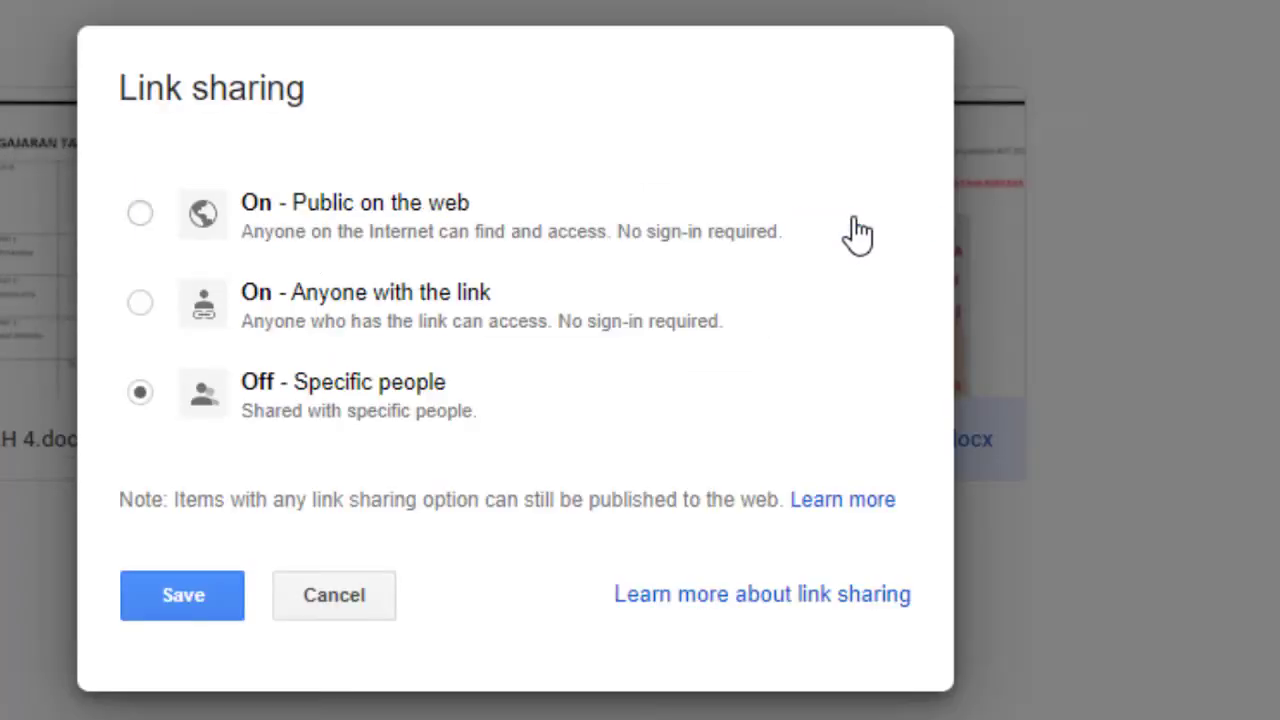
left_click(177, 220)
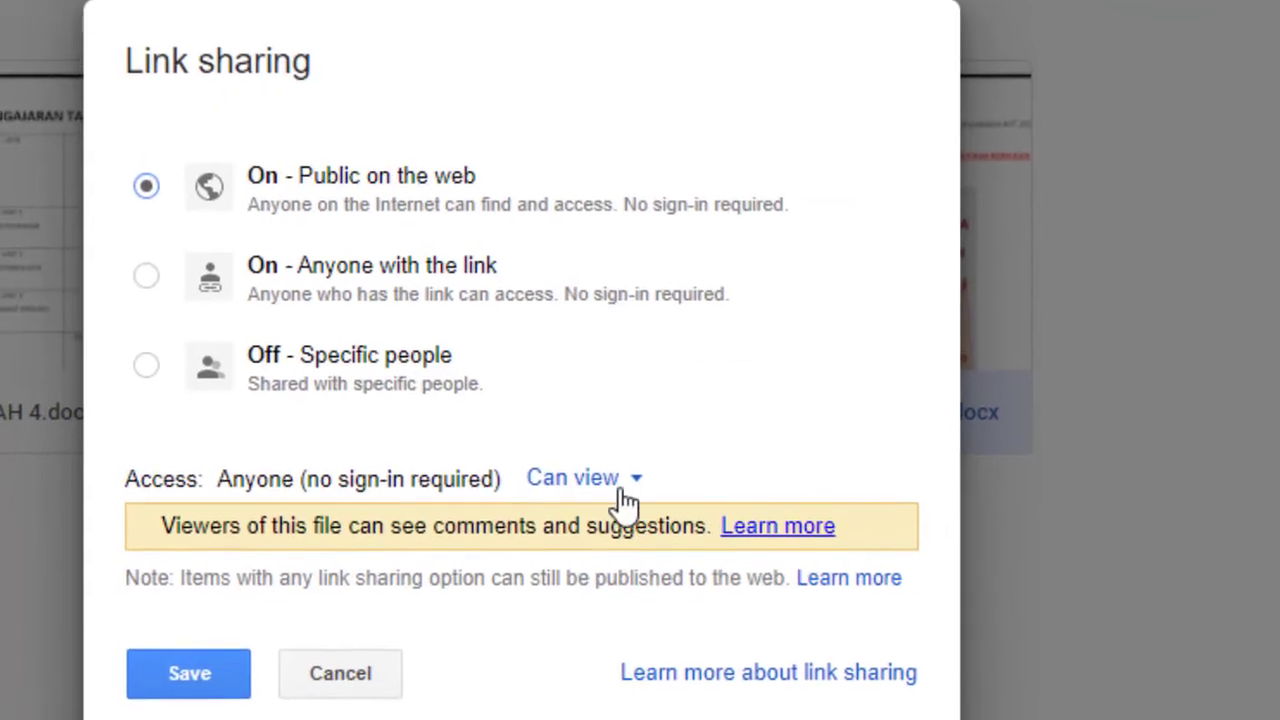
left_click(237, 572)
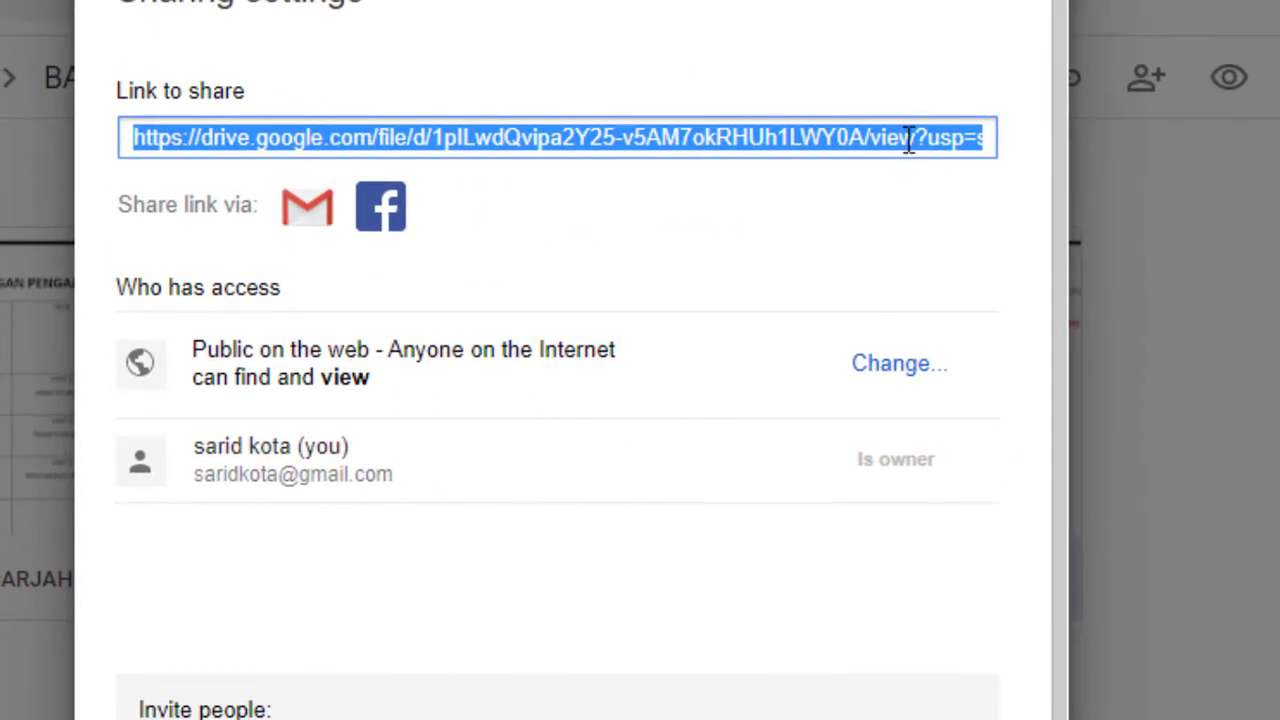
Copy the share link of SEJARAH DARJAH 4.docx and finish its sharing settings.
right_click(903, 137)
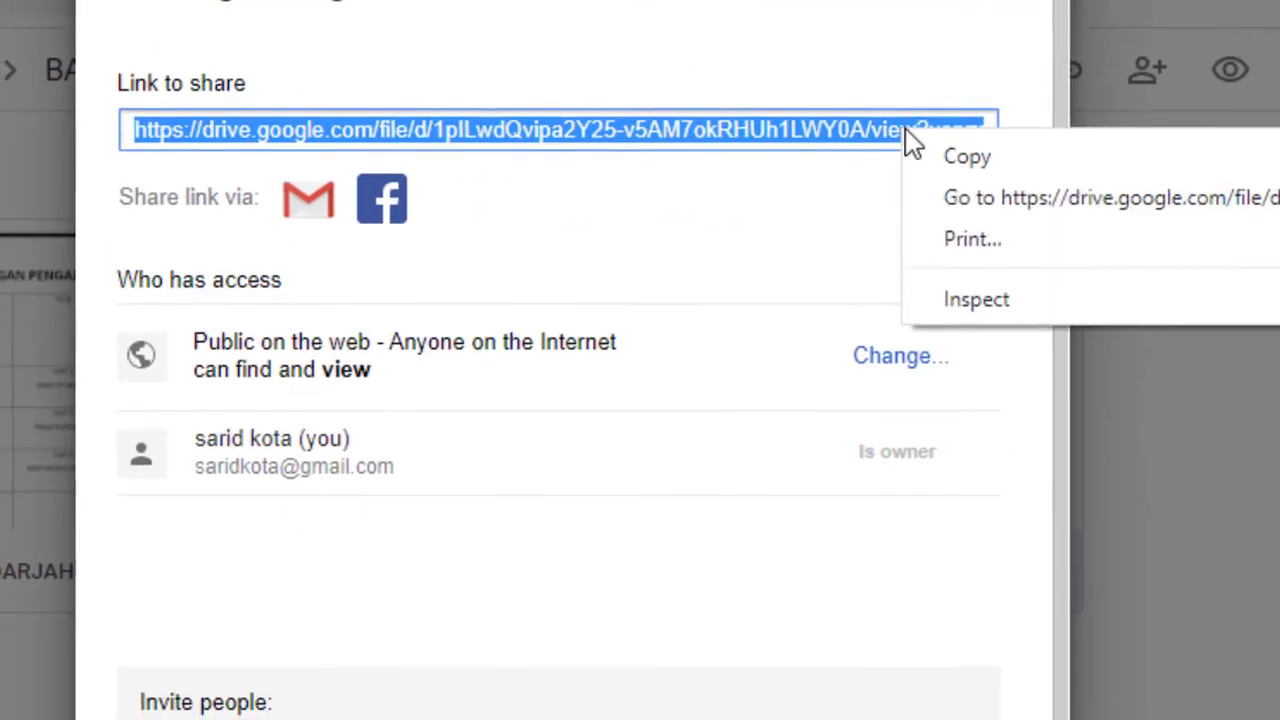
left_click(966, 163)
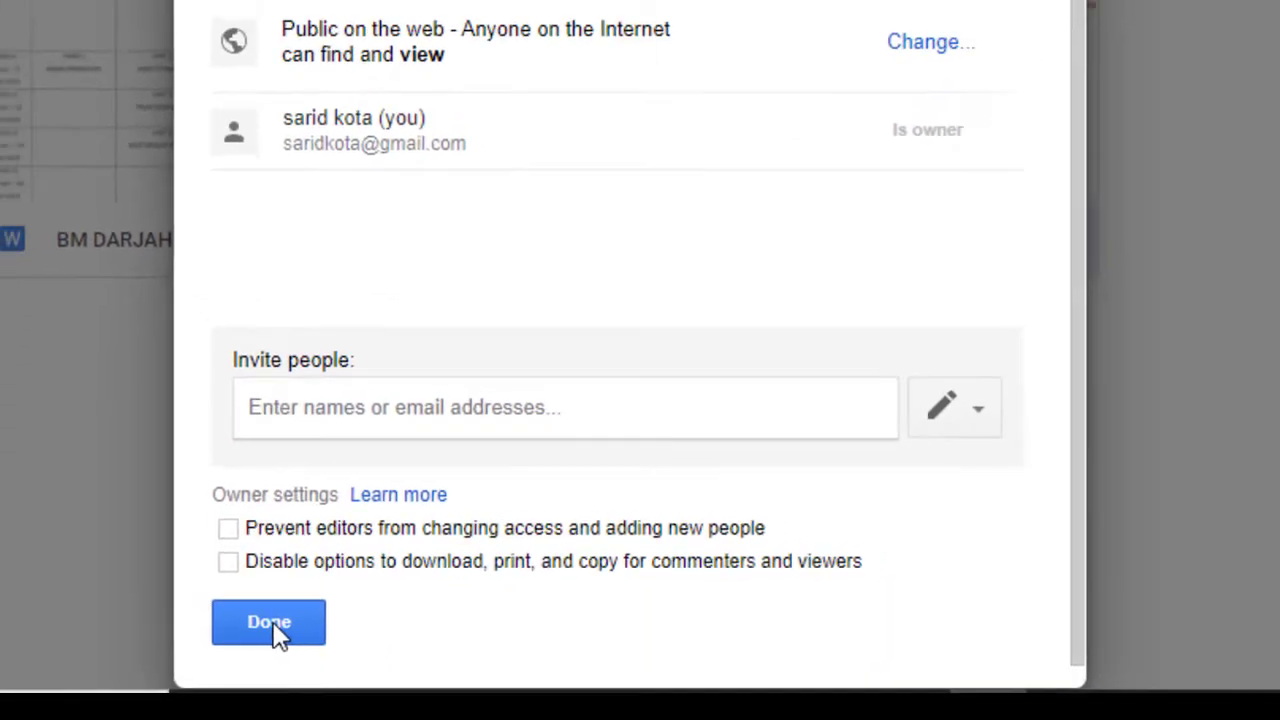
left_click(240, 615)
Switch to Blogger and link the RPT SEJARAH TAHUN 4 list item to the copied Drive link.
left_click(143, 29)
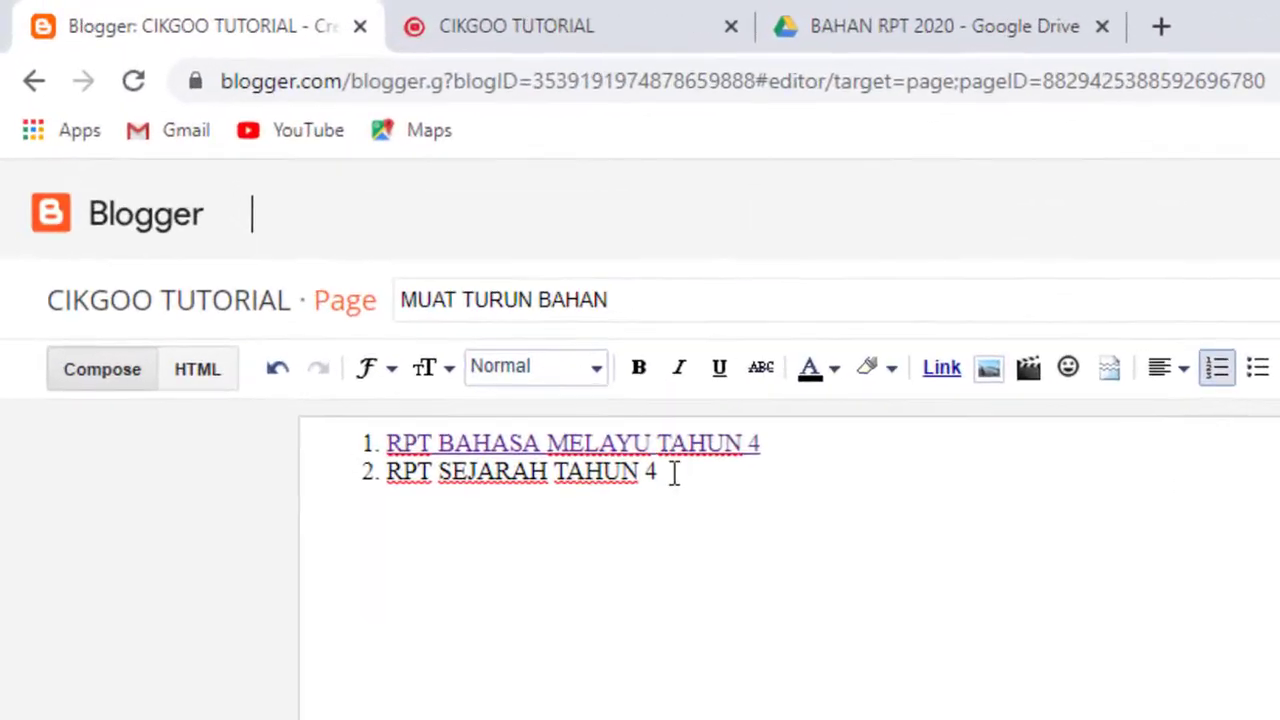
left_click_drag(455, 321, 260, 322)
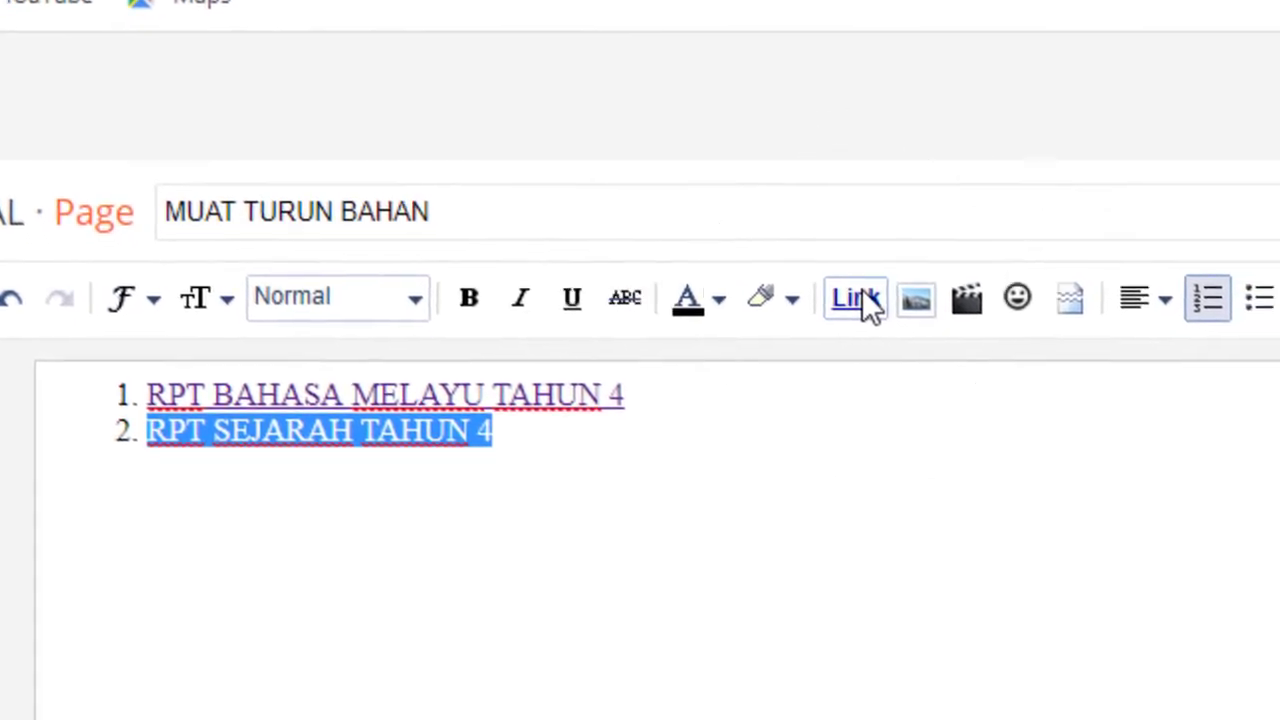
left_click(933, 383)
right_click(713, 251)
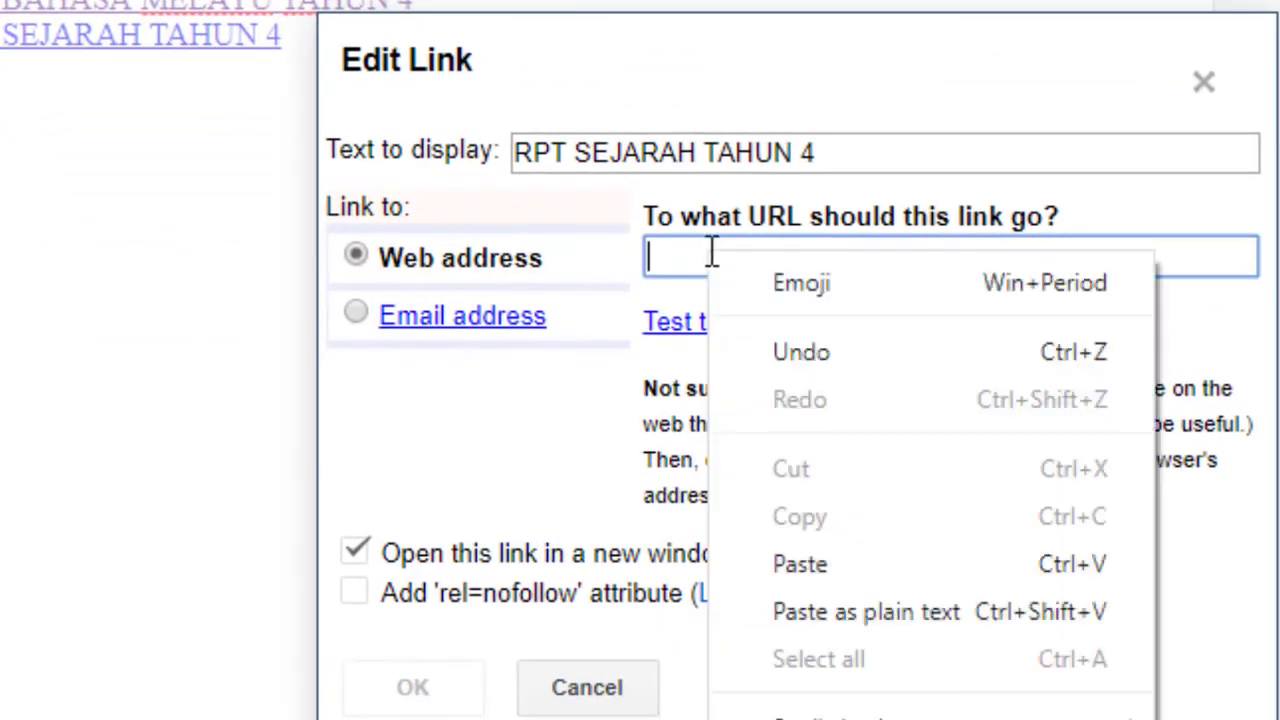
left_click(815, 562)
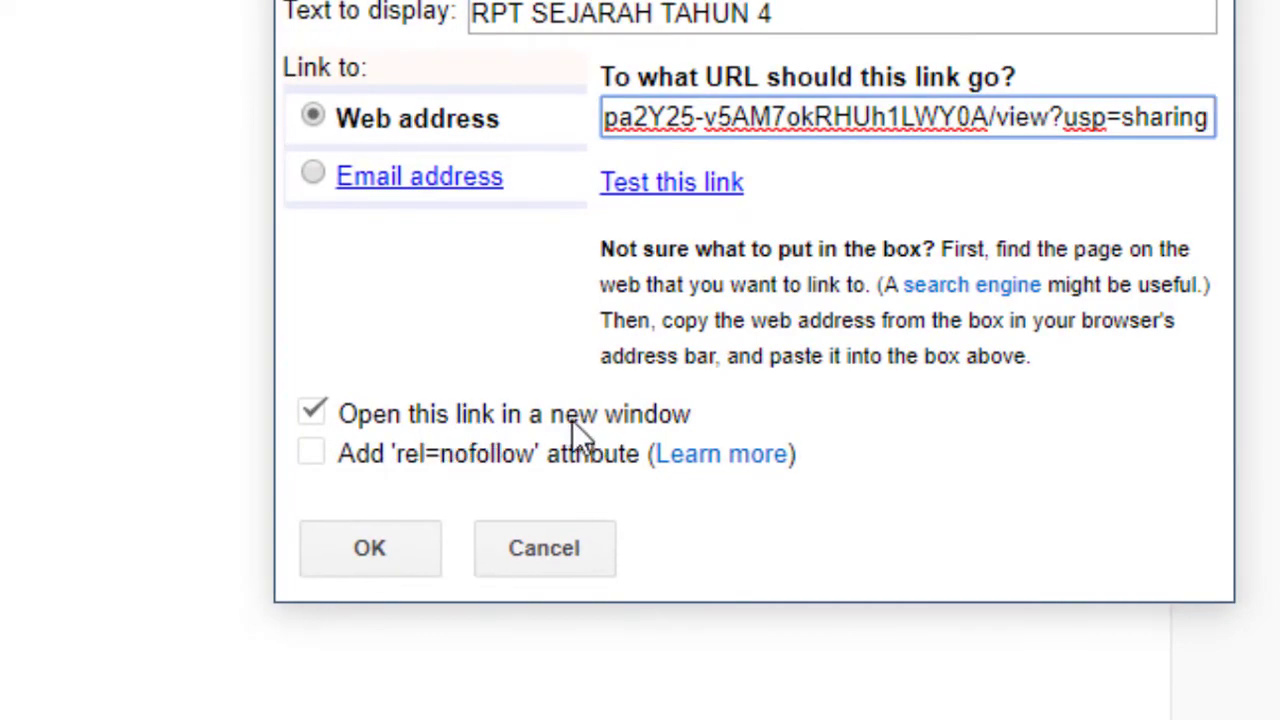
left_click(380, 548)
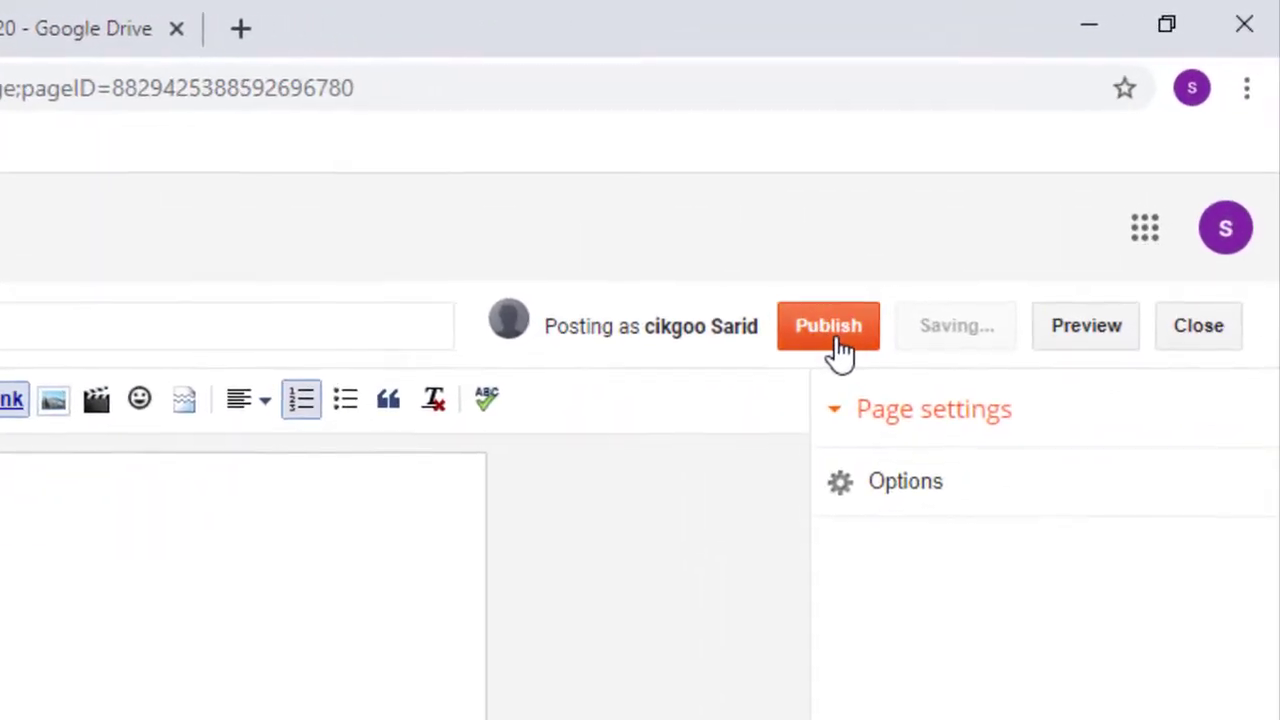
Publish the MUAT TURUN BAHAN page and view it on the blog.
left_click(835, 330)
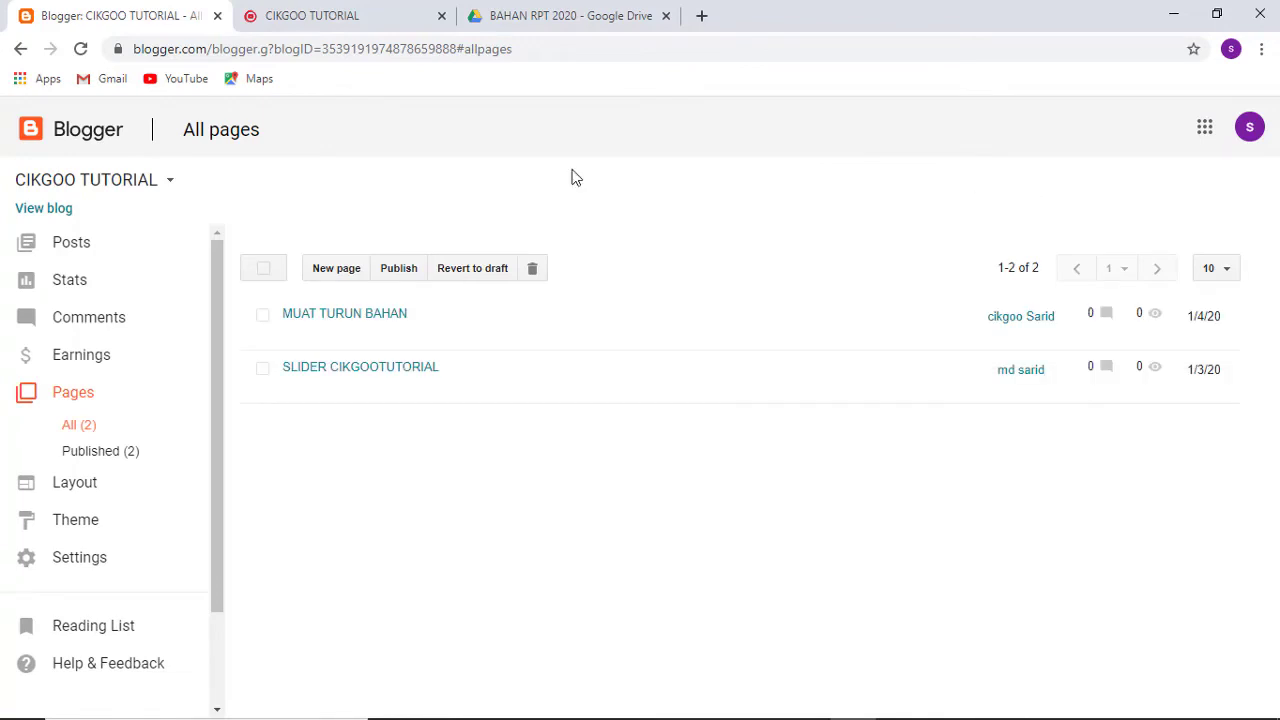
mouse_move(330, 325)
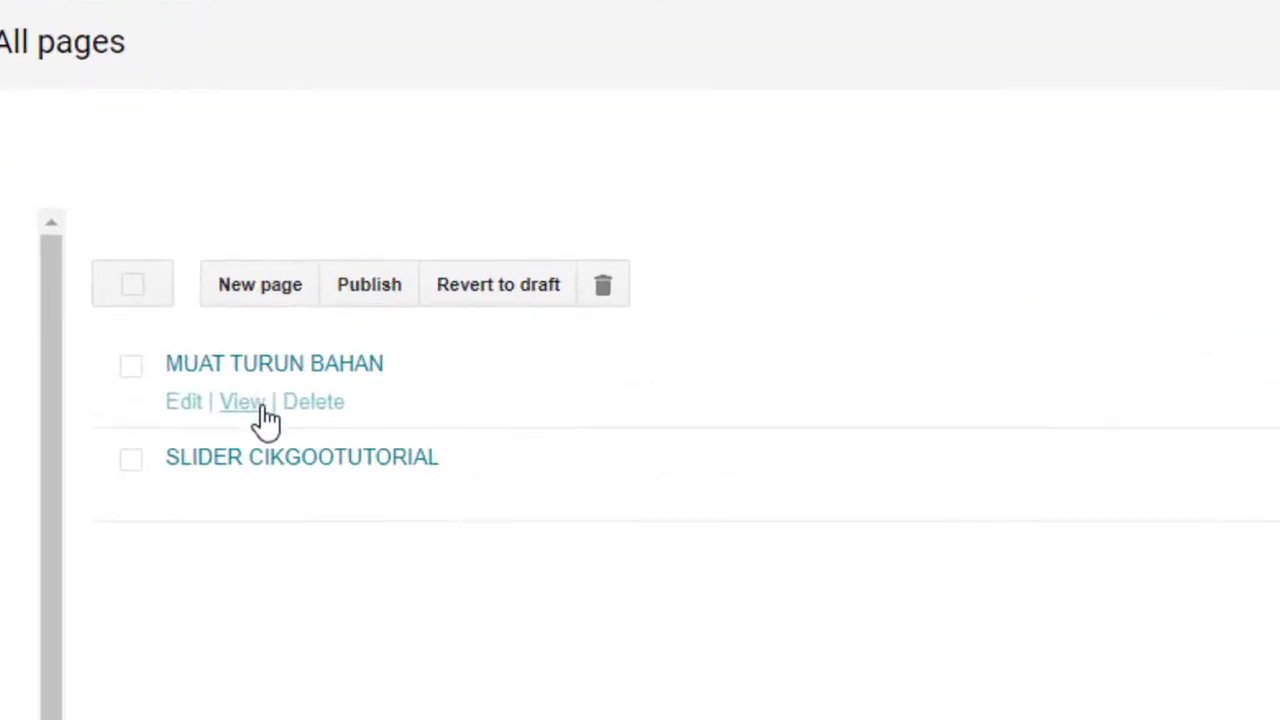
left_click(258, 426)
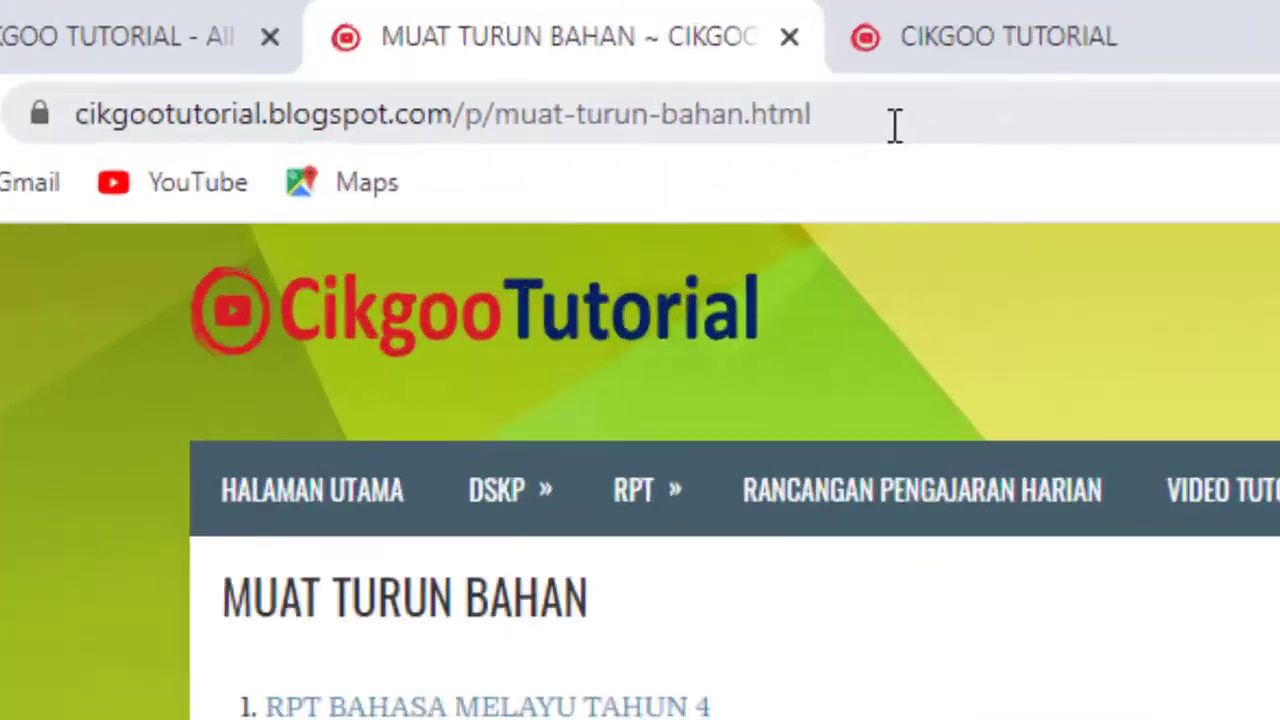
Copy the web address of the published MUAT TURUN BAHAN page.
left_click(895, 125)
right_click(895, 125)
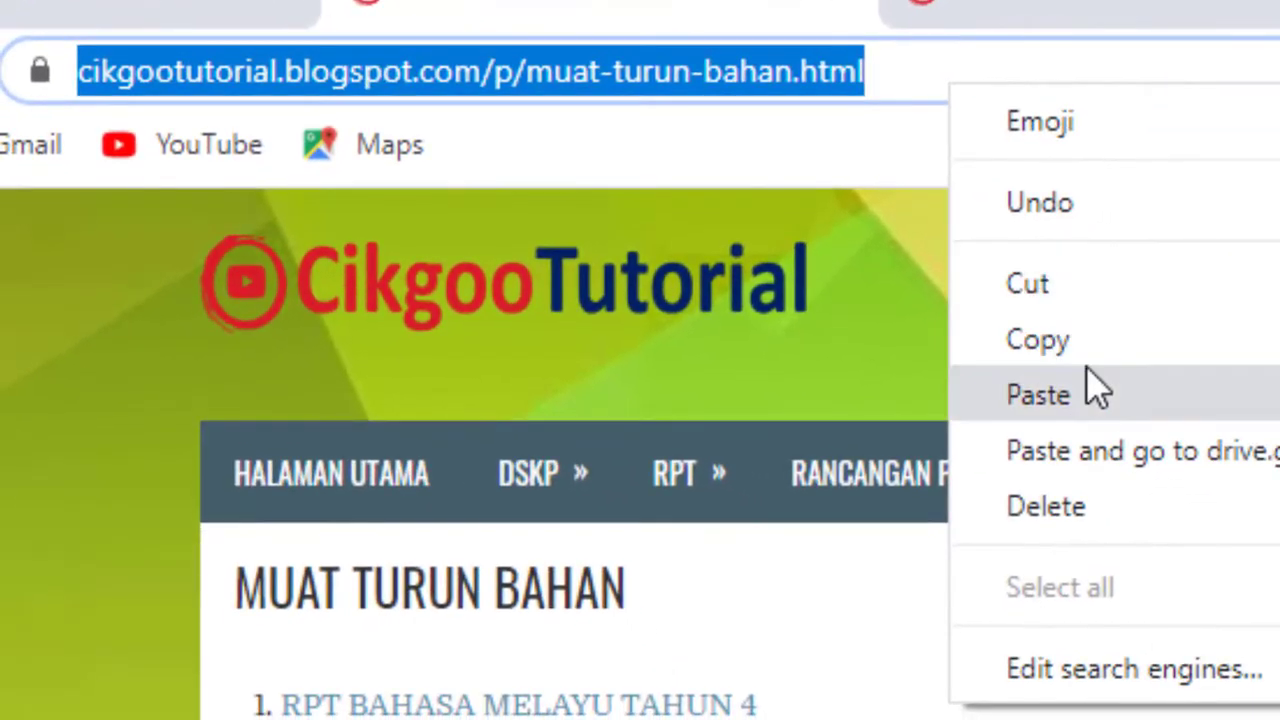
left_click(1095, 340)
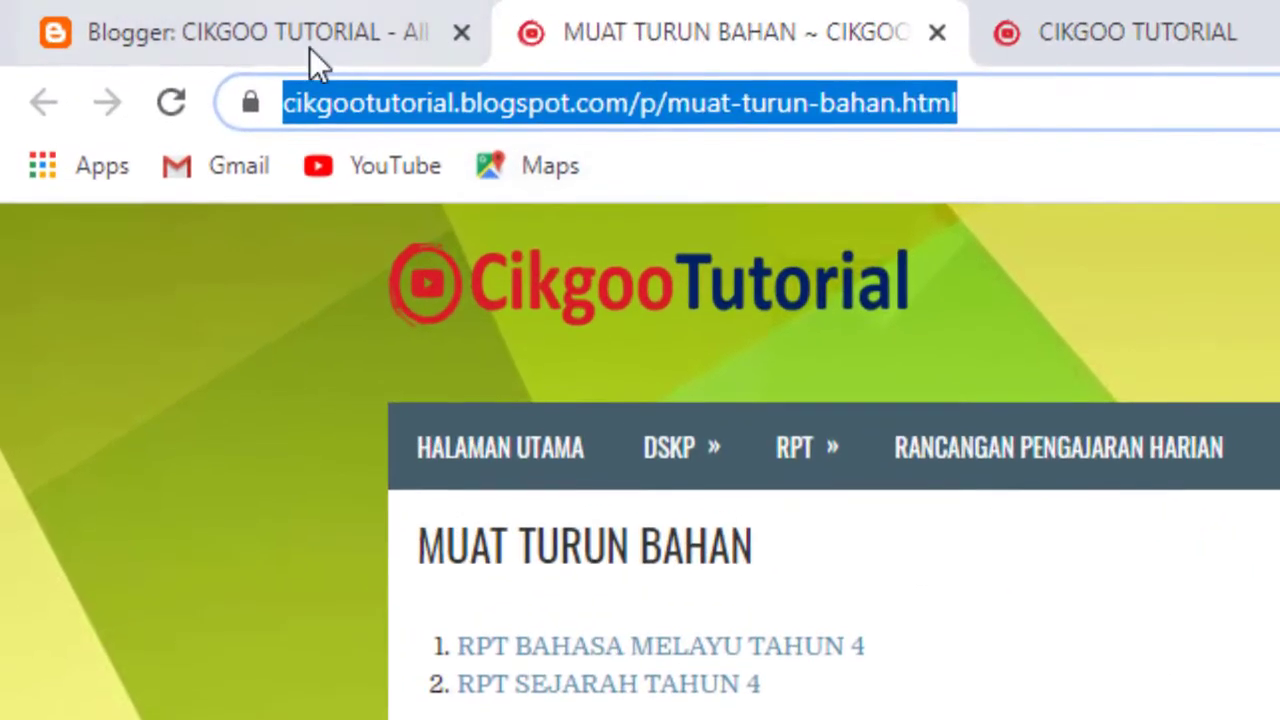
Return to the Blogger dashboard and open the HTML code of the blog's live theme for editing.
left_click(148, 17)
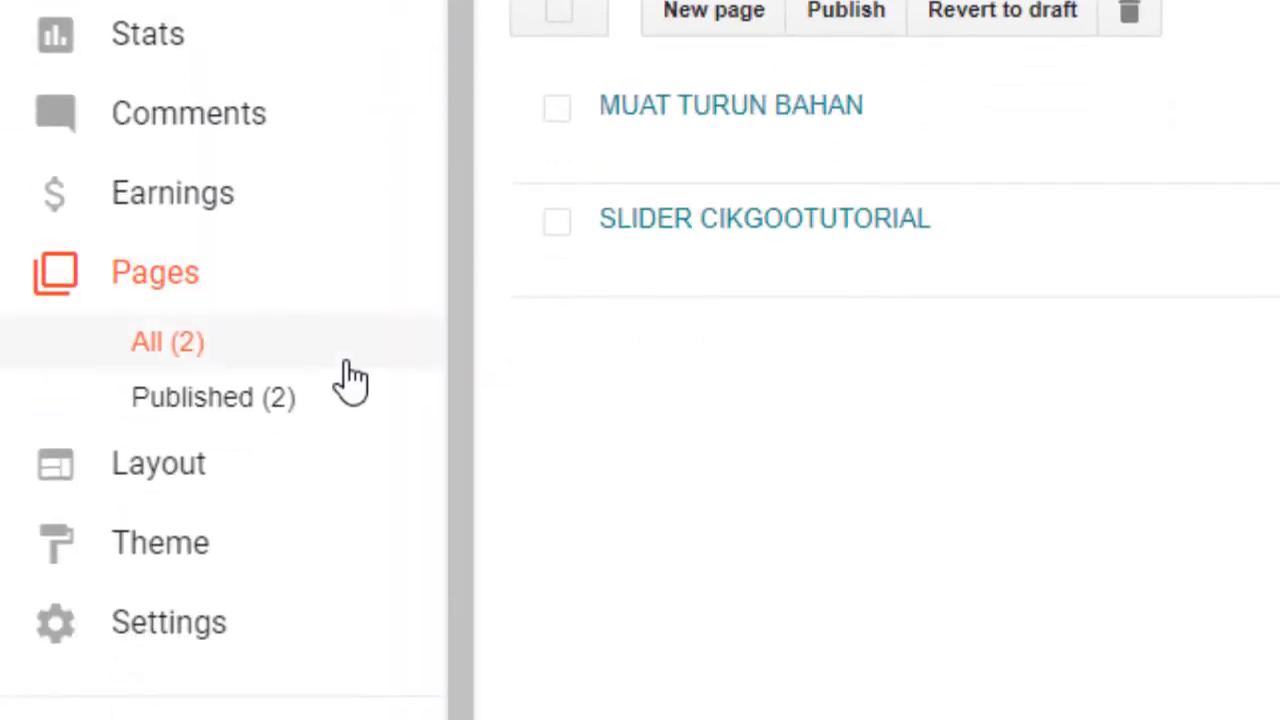
left_click(195, 563)
left_click(666, 634)
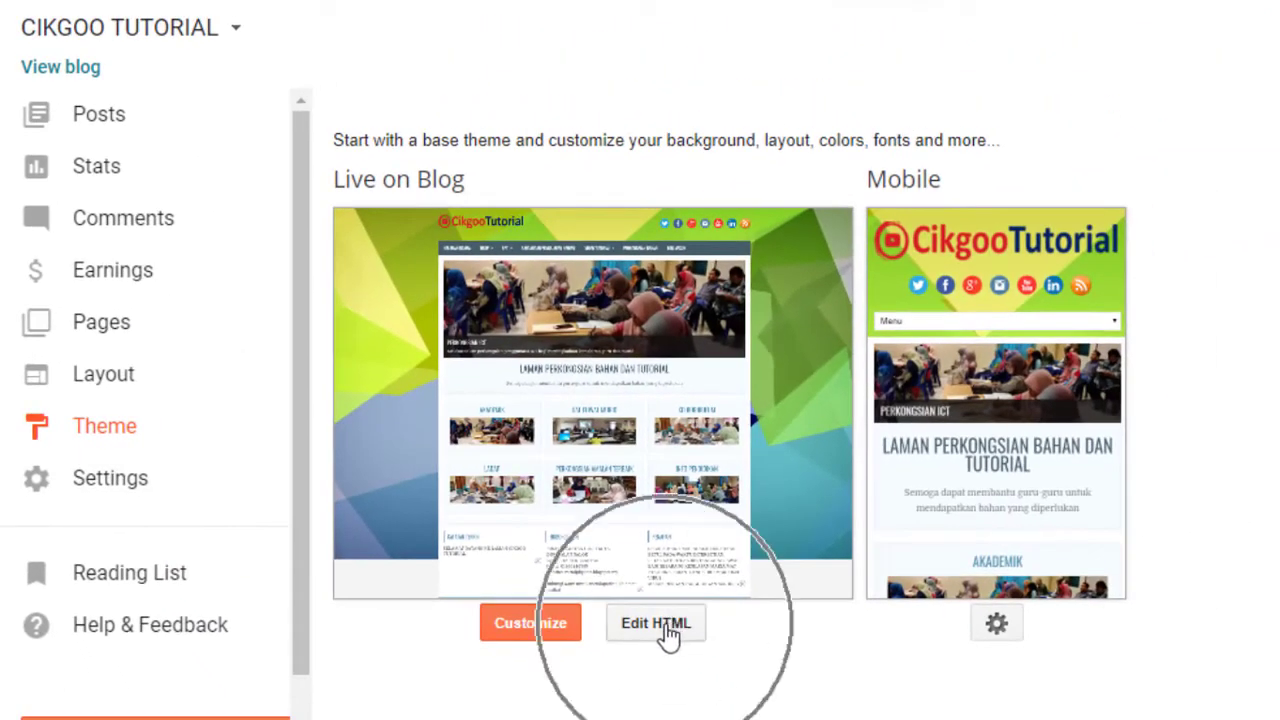